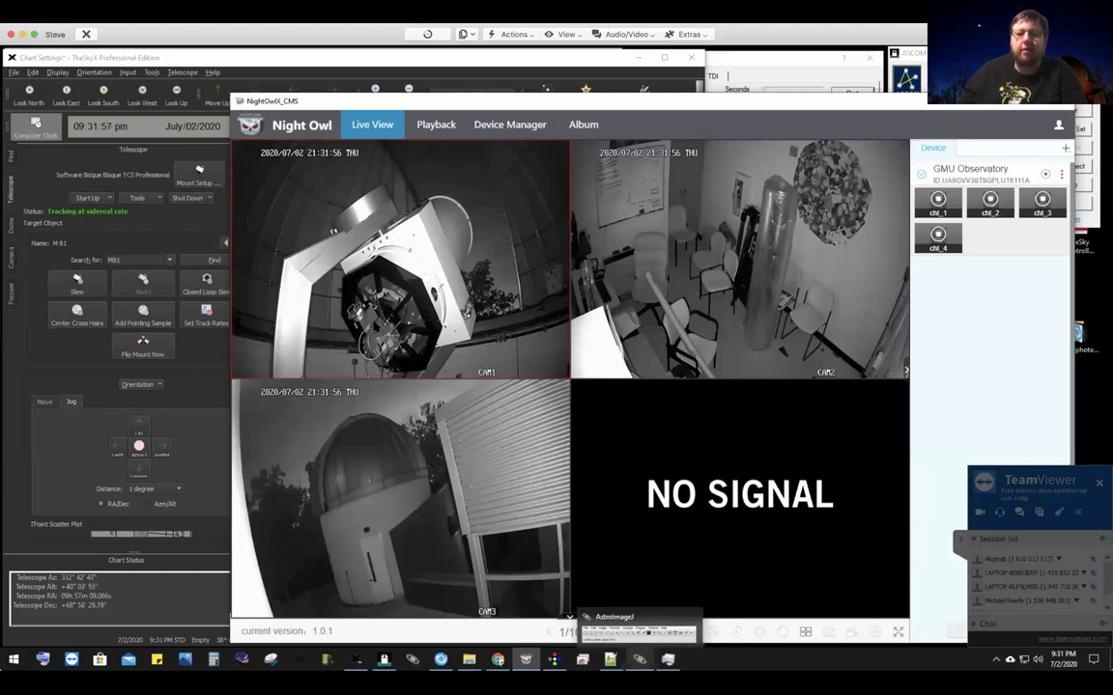
Step: Switch to MaxIm DL and take a 30-second light exposure through the Red filter
mouse_move(611, 659)
left_click(440, 659)
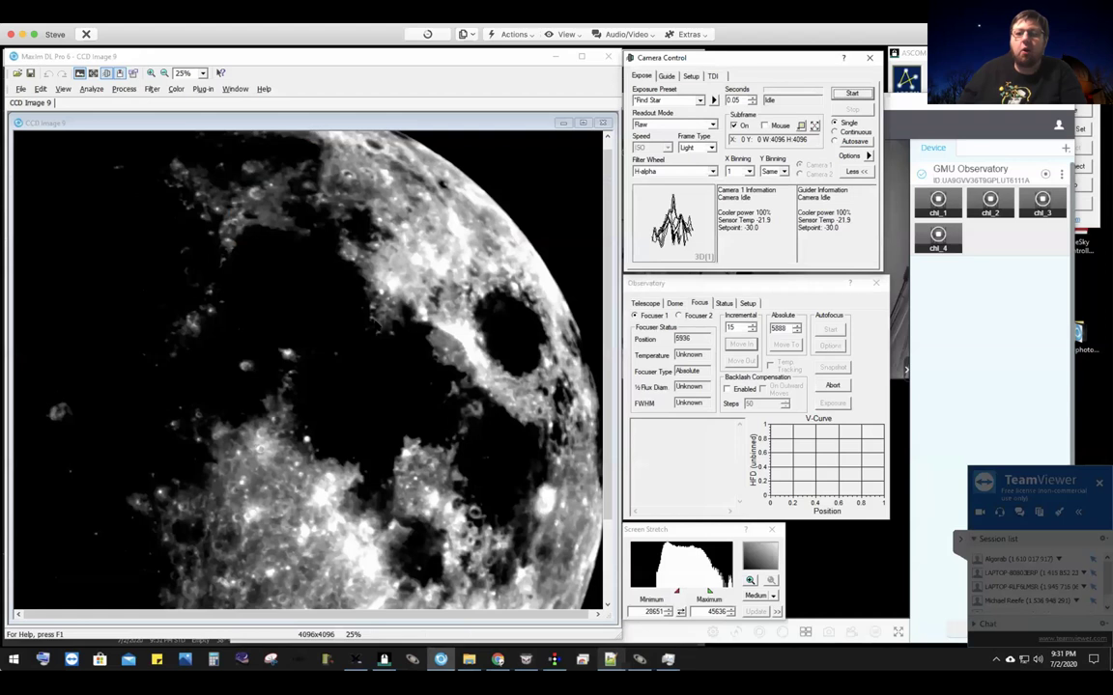
double_click(736, 100)
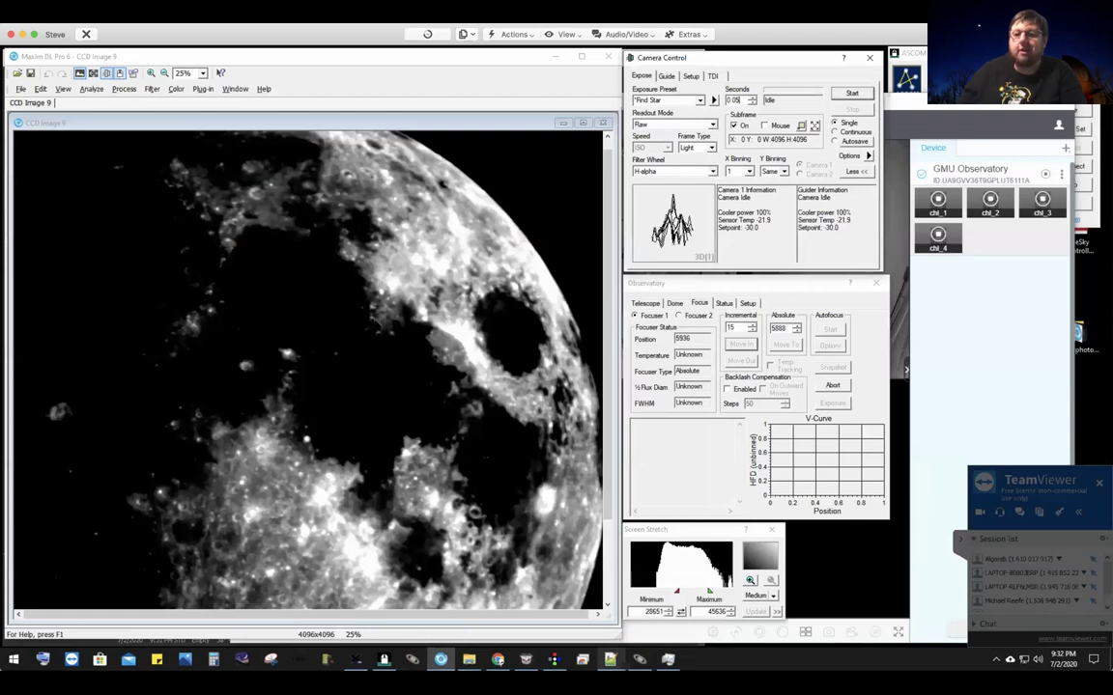
type("30")
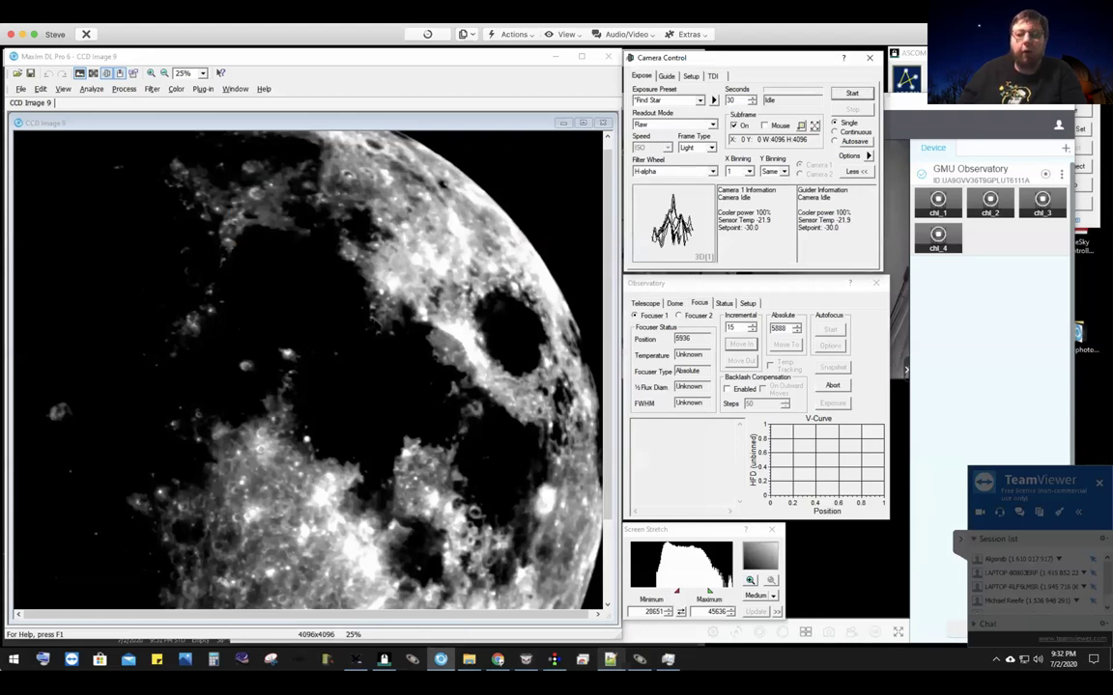
left_click(712, 171)
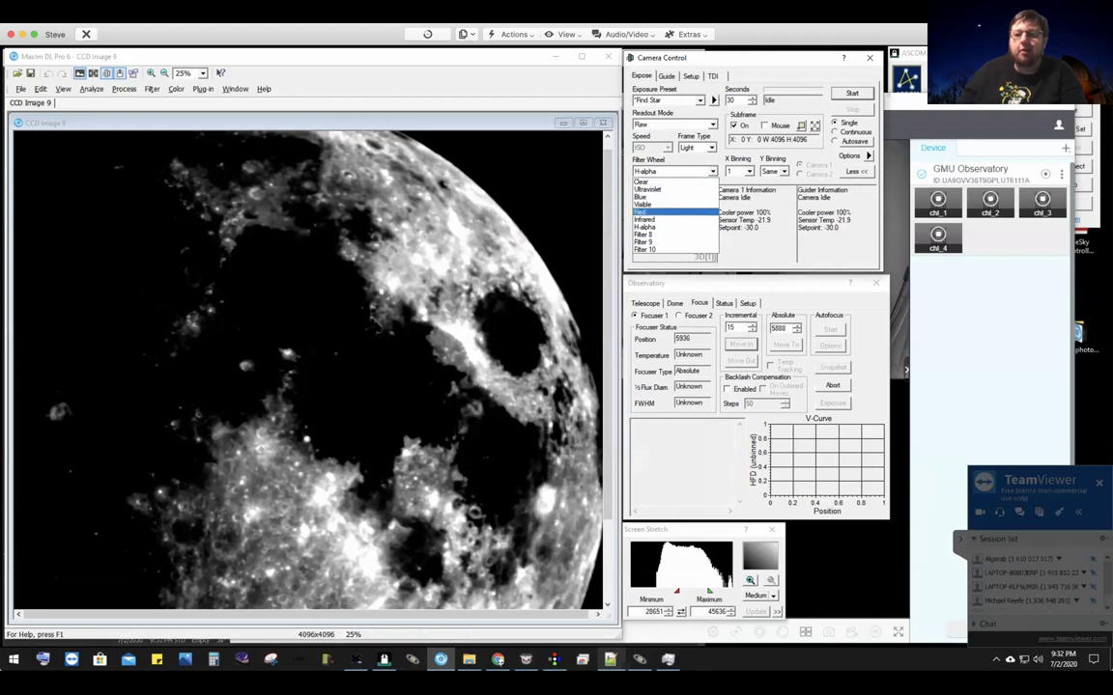
left_click(646, 211)
left_click(852, 93)
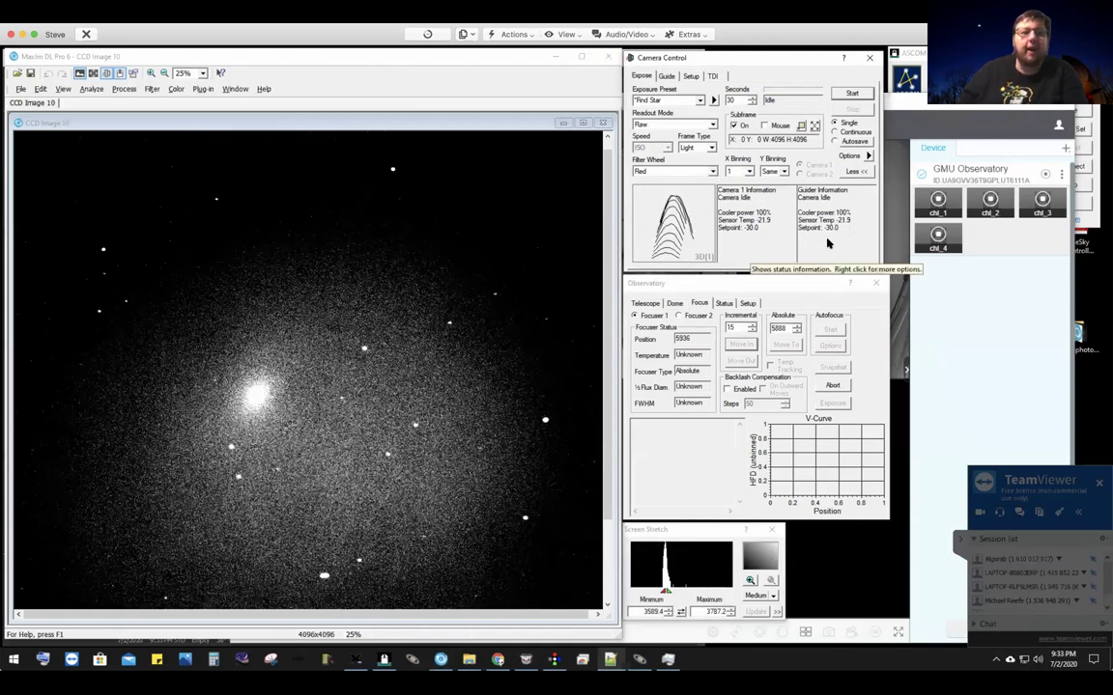
Step: Raise the screen stretch maximum to about 4114 and examine the galaxy centred at 100% zoom
left_click_drag(608, 307, 601, 322)
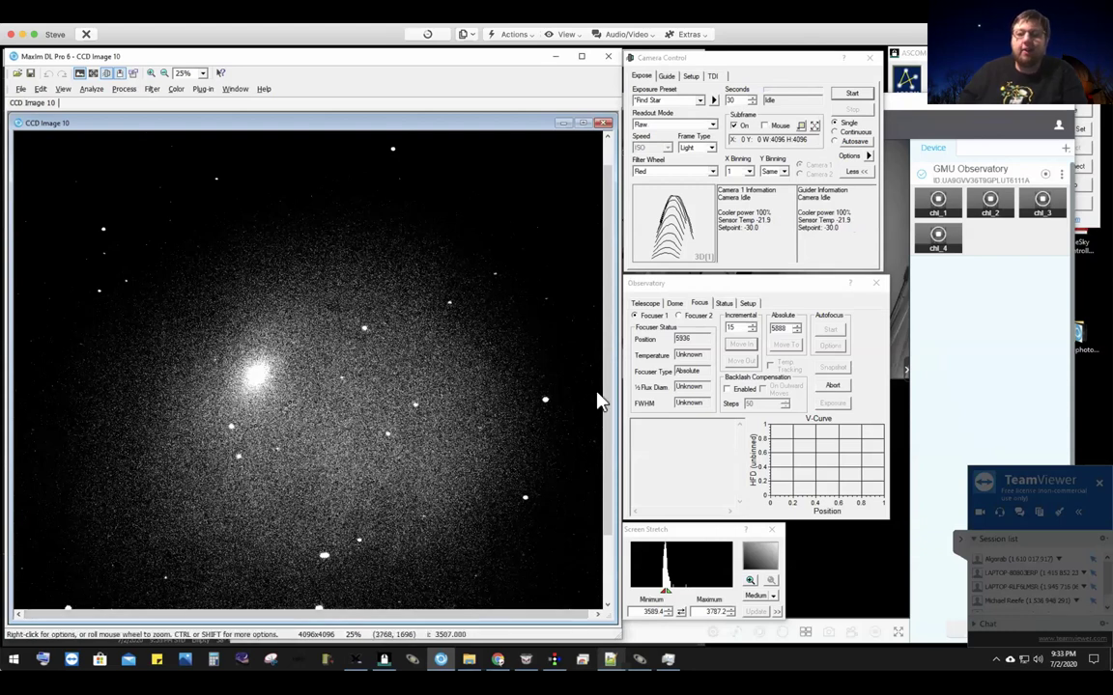
mouse_move(666, 593)
left_mouse_down()
mouse_move(685, 593)
mouse_move(673, 593)
left_mouse_up()
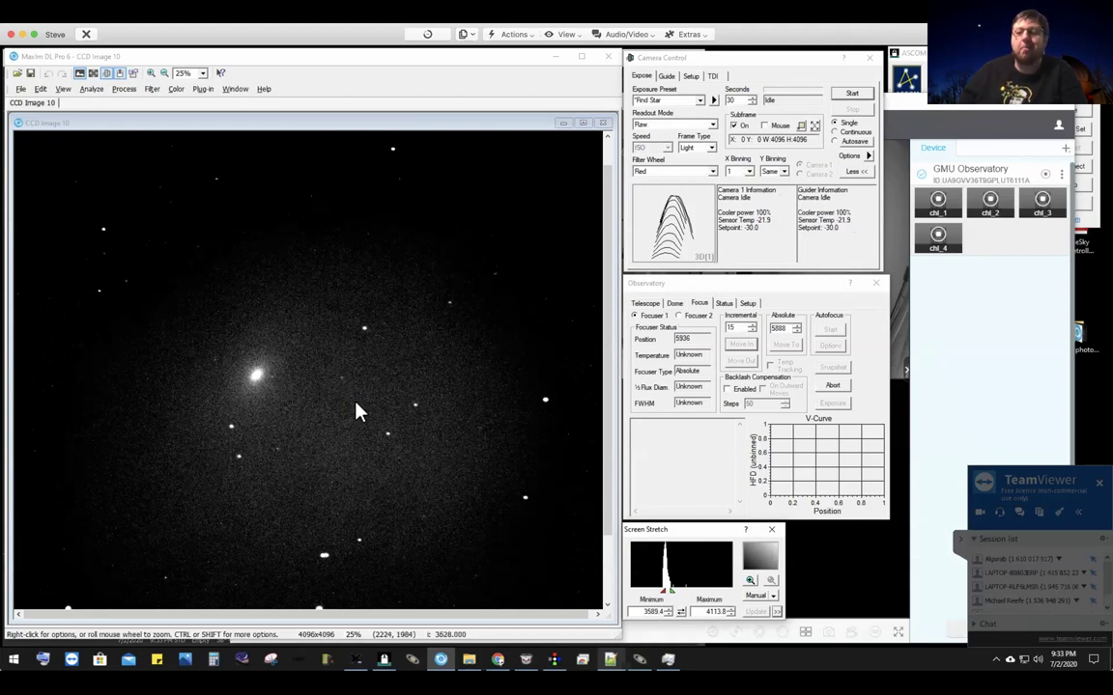
left_click(203, 73)
left_click(189, 117)
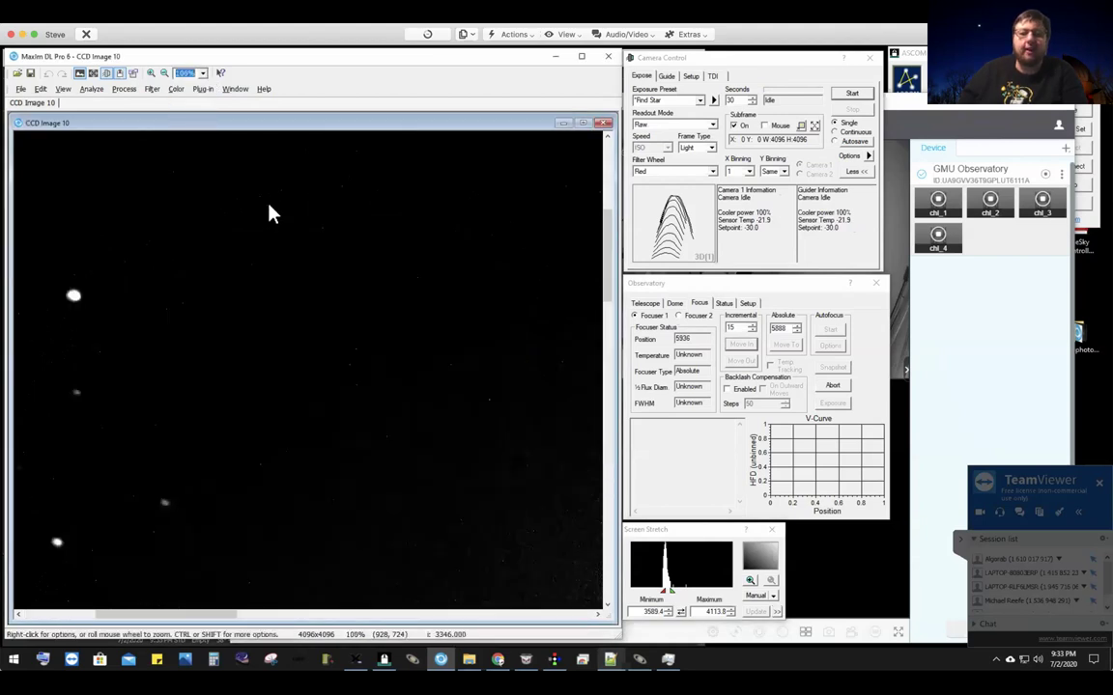
left_click_drag(607, 290, 600, 392)
left_click_drag(183, 621, 286, 613)
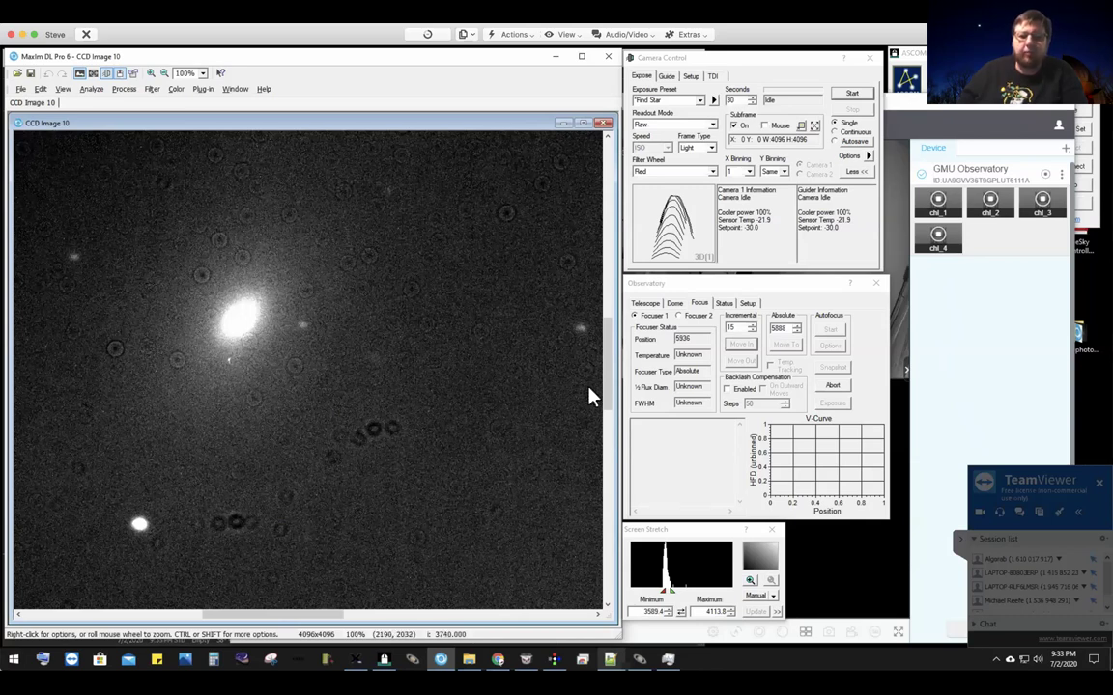
left_click_drag(610, 383, 609, 373)
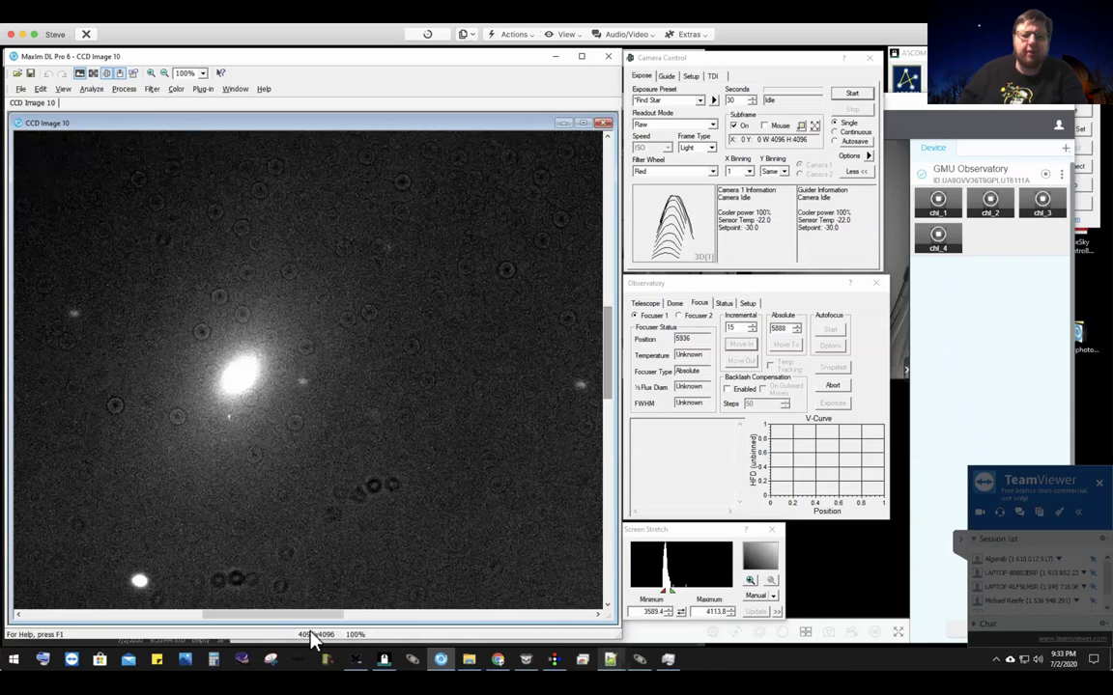
left_click_drag(301, 623, 281, 621)
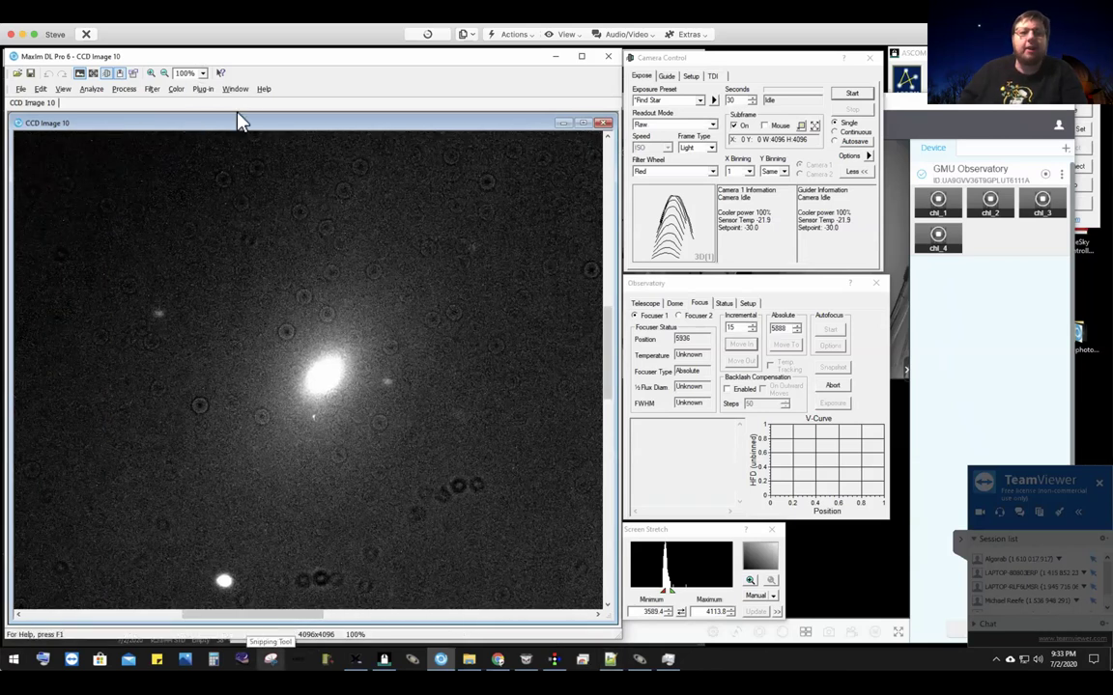
Step: Zoom the galaxy image out to 50% and set the screen stretch to about 3448 minimum and 5324 maximum
left_click(200, 74)
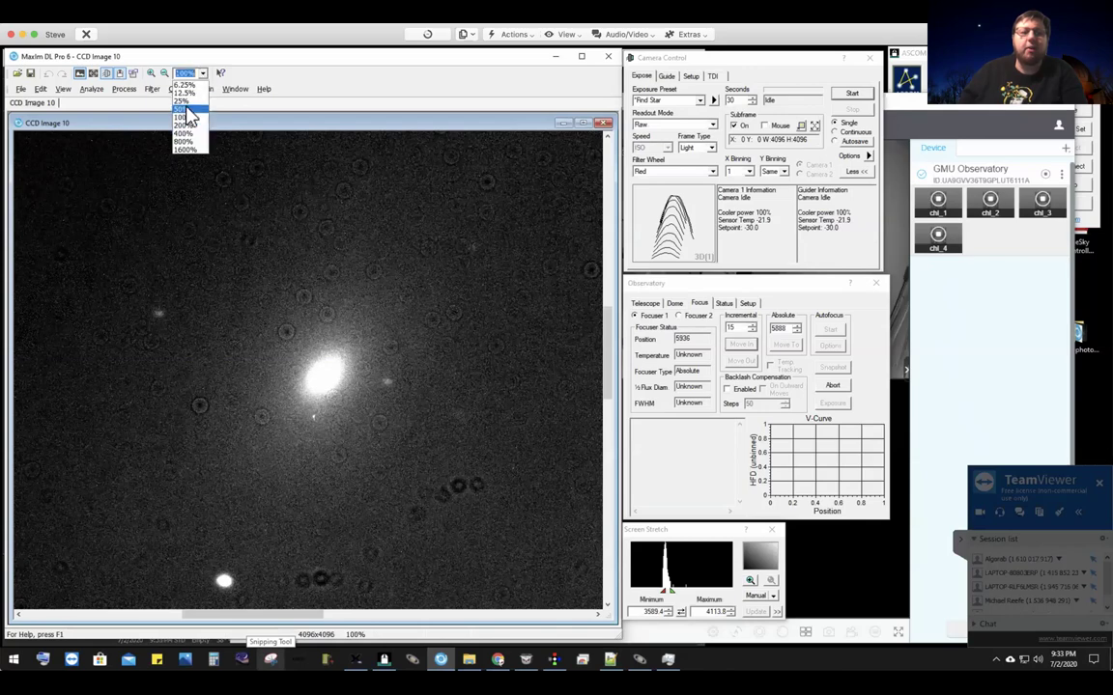
left_click(306, 216)
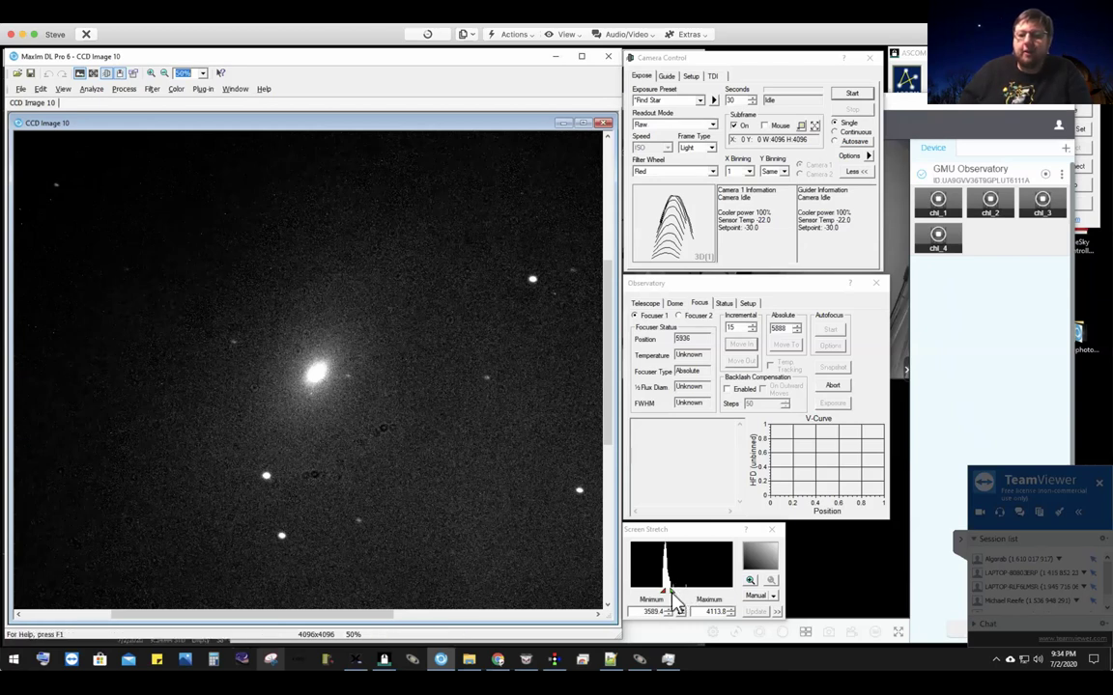
mouse_move(677, 602)
left_mouse_down()
mouse_move(667, 570)
mouse_move(667, 596)
mouse_move(673, 588)
mouse_move(688, 601)
mouse_move(678, 601)
left_mouse_up()
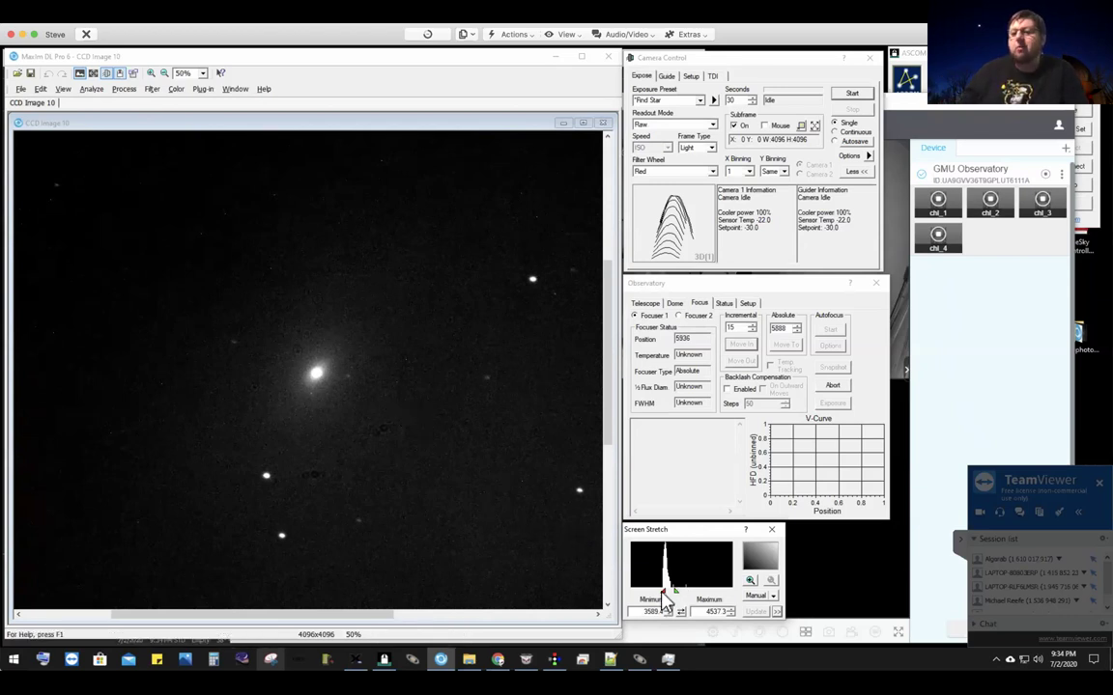
mouse_move(665, 600)
left_mouse_down()
mouse_move(658, 591)
mouse_move(682, 601)
left_mouse_up()
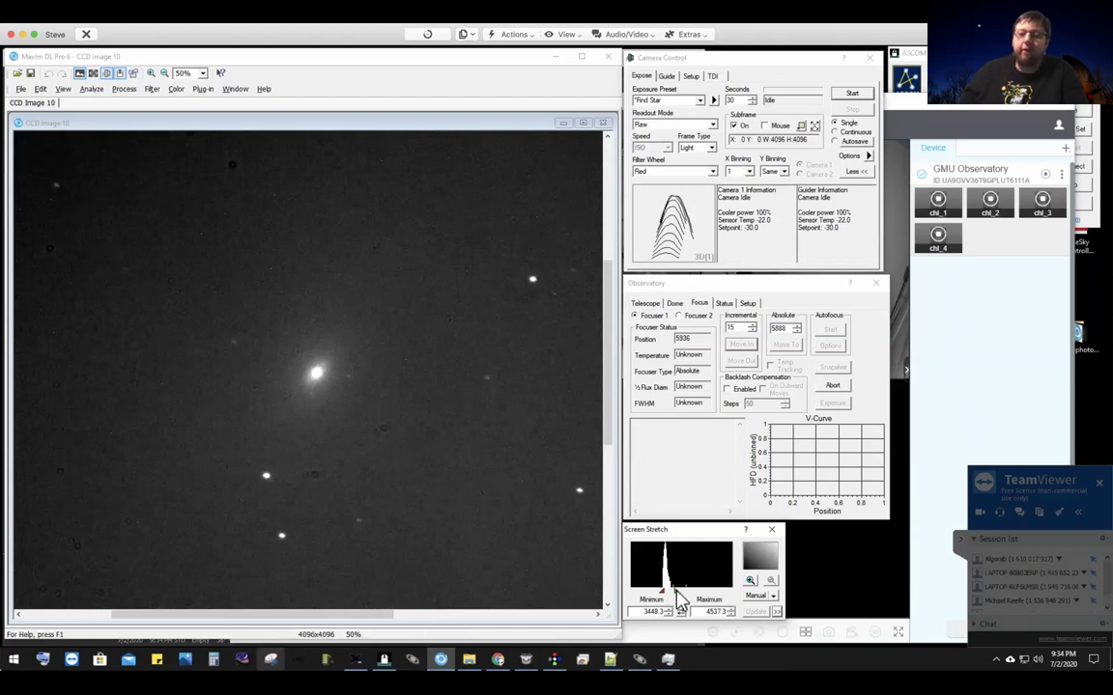
left_click_drag(679, 599, 684, 600)
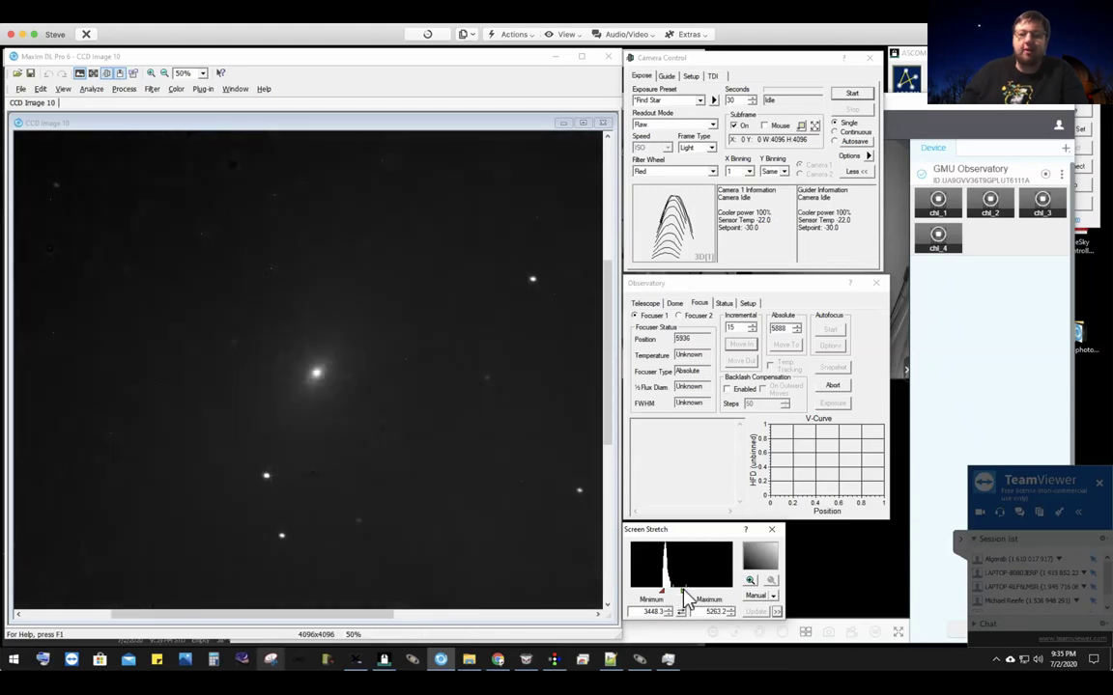
Step: Examine the galaxy's core at 200% zoom, then zoom back out
left_click(203, 73)
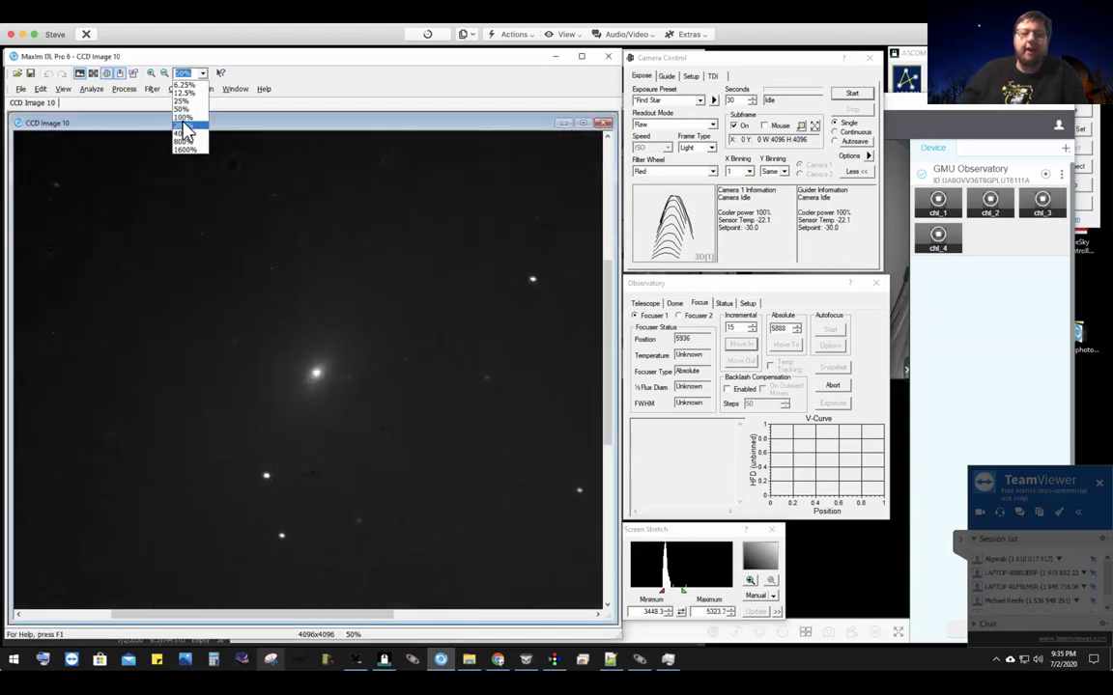
left_click(184, 126)
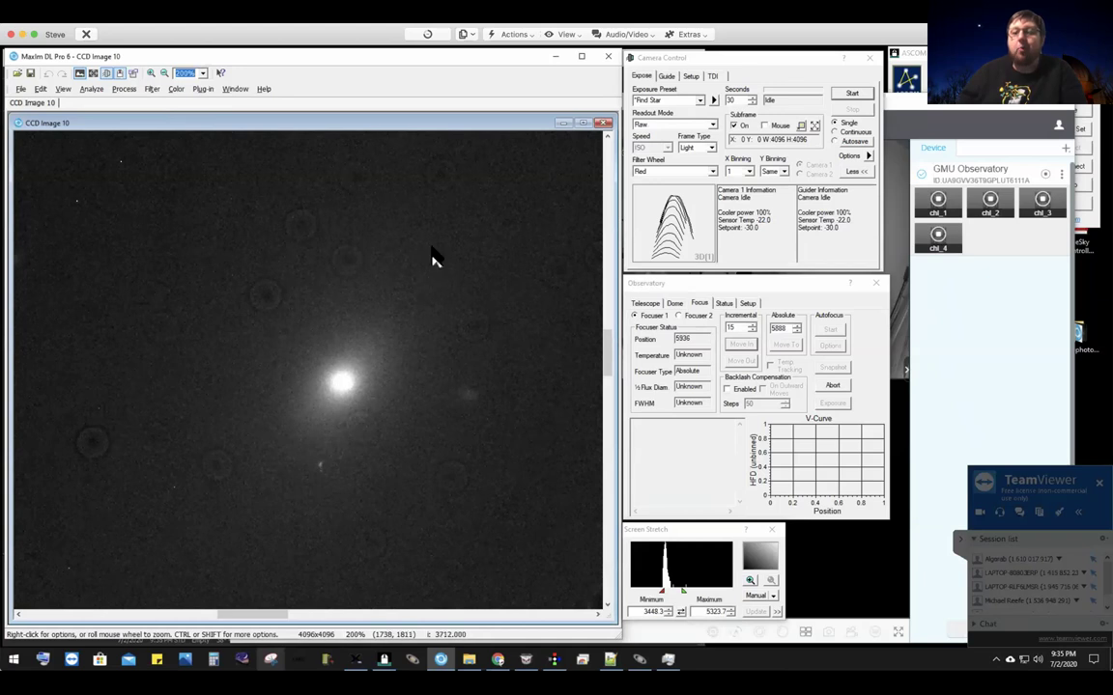
left_click(201, 74)
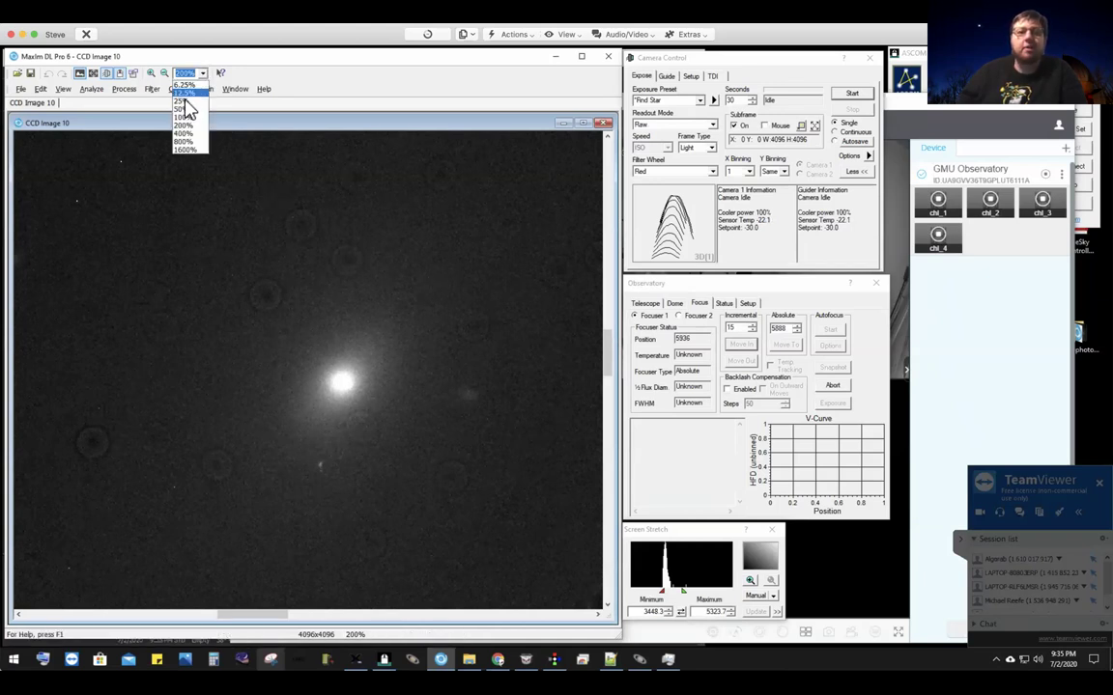
left_click(184, 106)
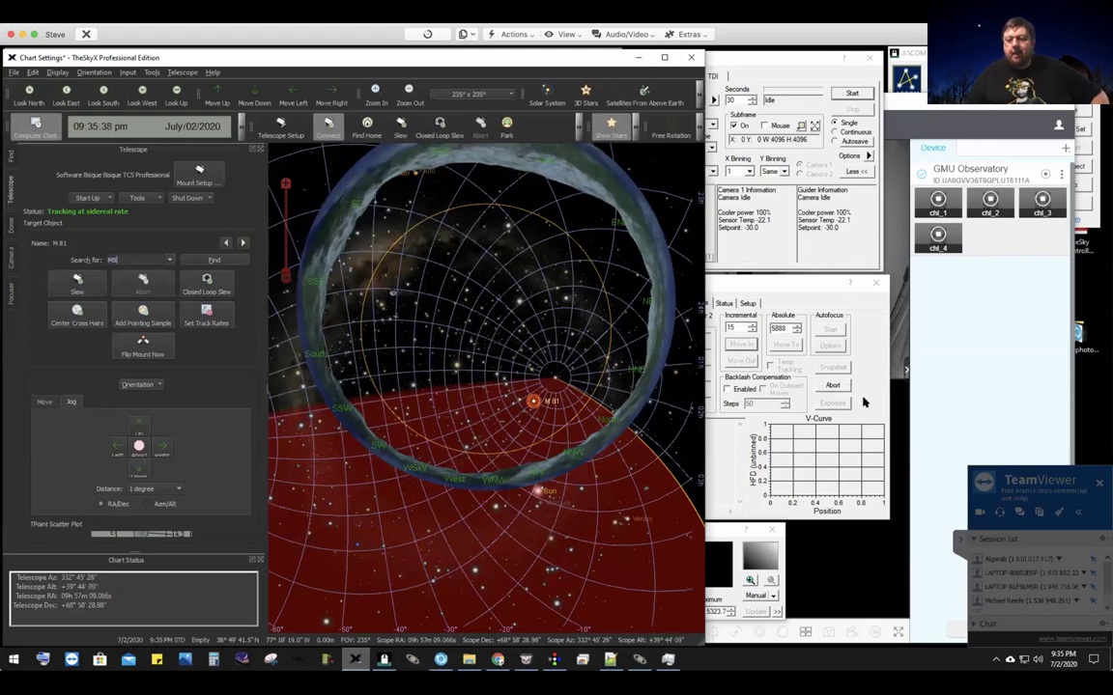
Step: Find M82 as the target object in TheSkyX
type("2")
key("Return")
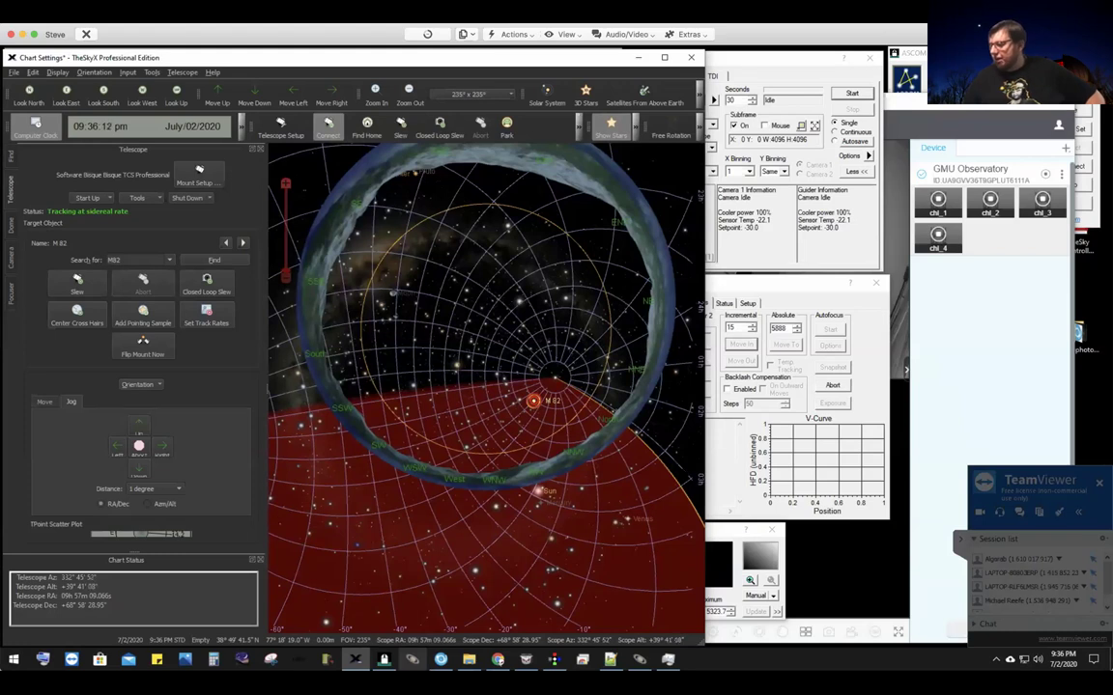
Step: Find M81 and slew the telescope to it, then bring up the Night Owl live camera view
mouse_move(682, 480)
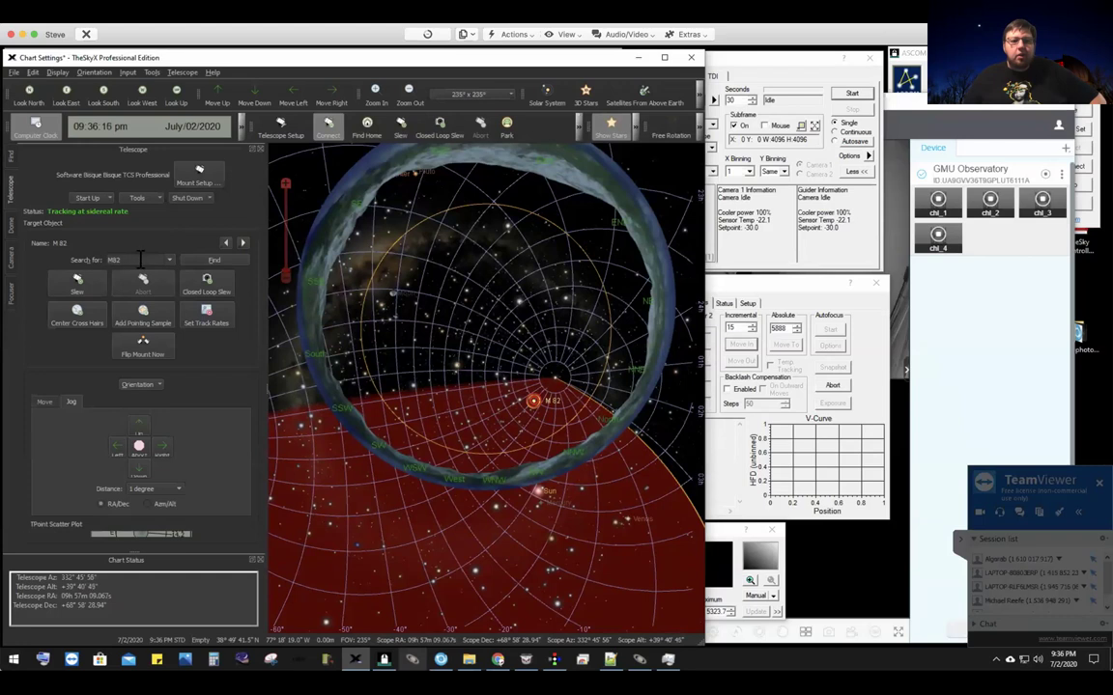
left_click(231, 262)
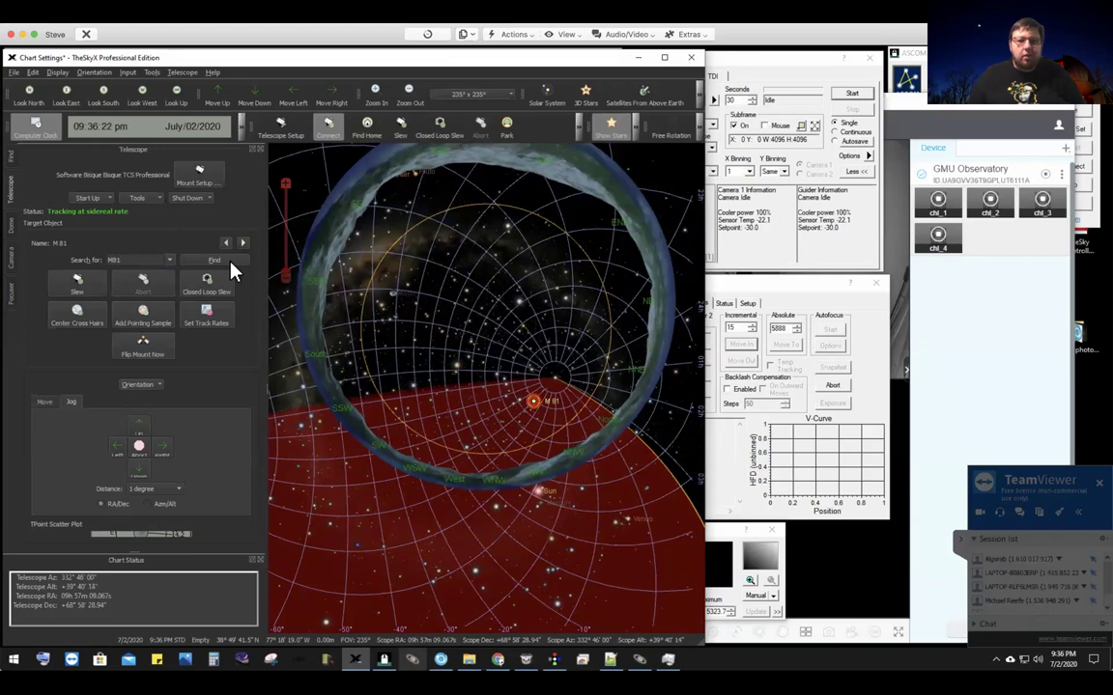
left_click(88, 290)
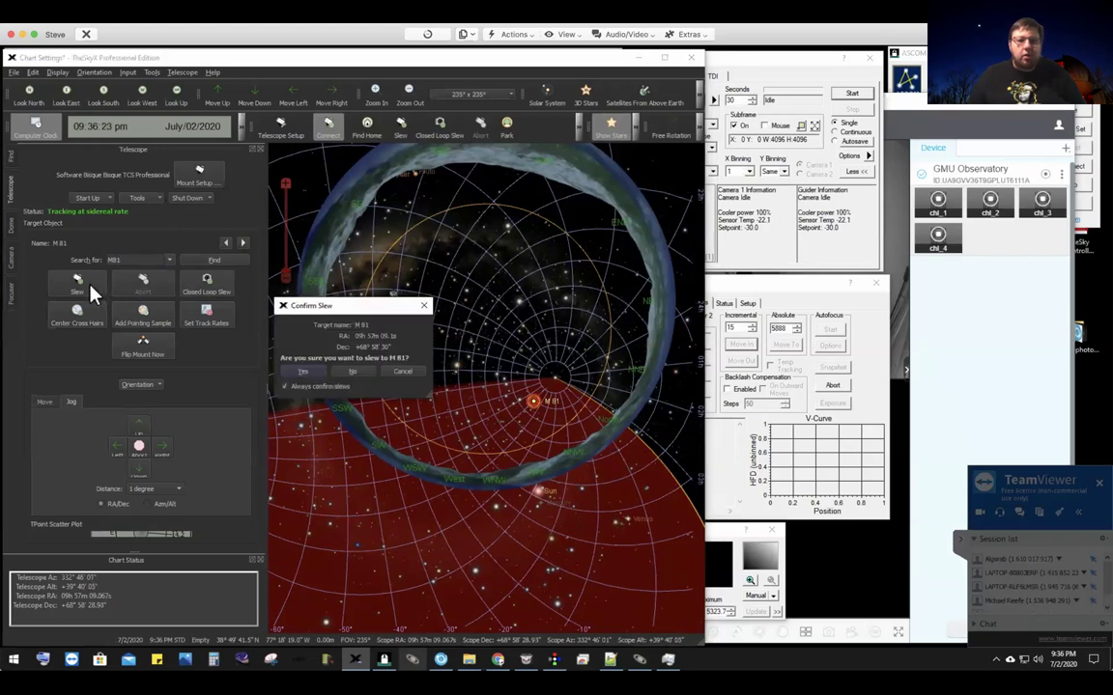
left_click(303, 373)
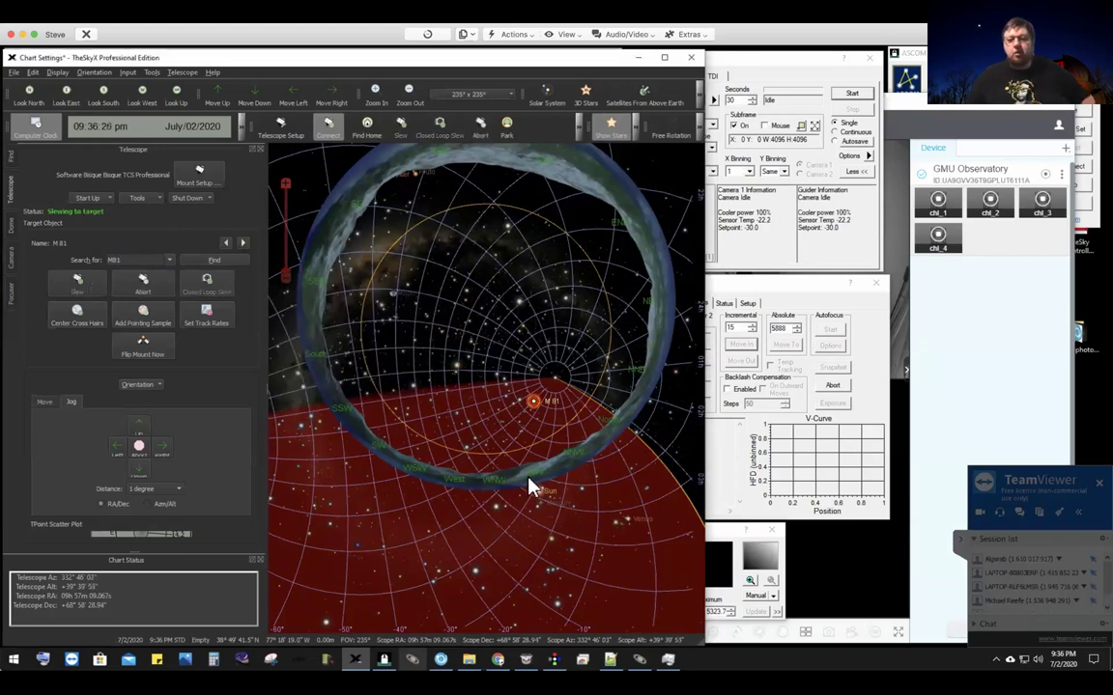
left_click(823, 606)
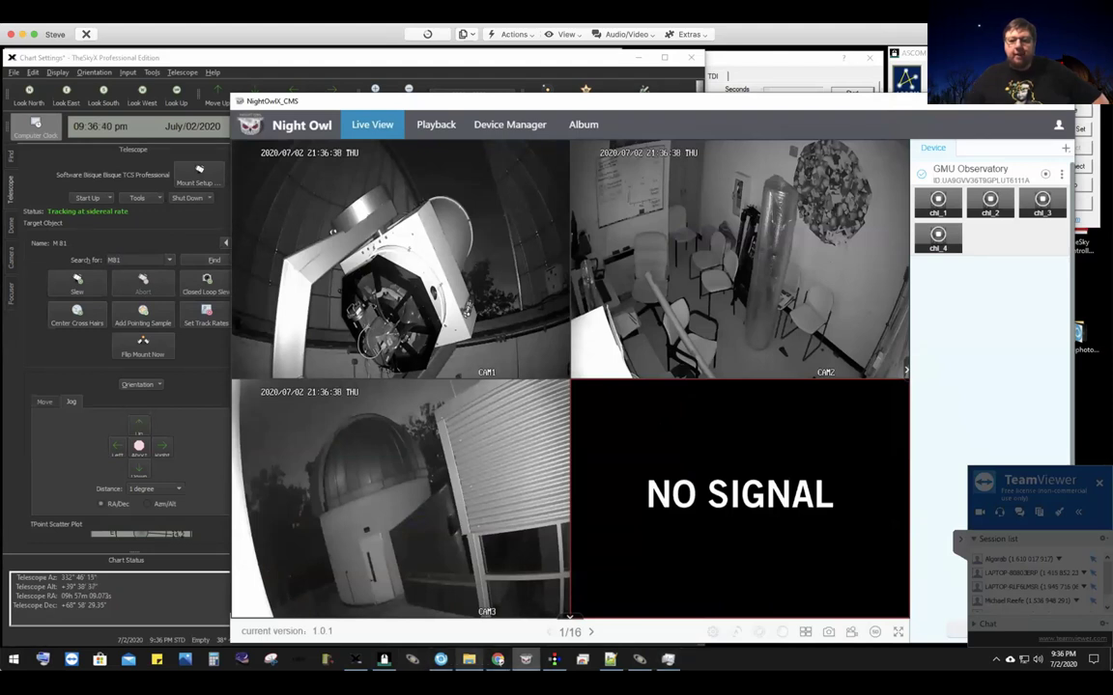
Step: Switch to MaxIm DL and start a 60-second exposure
left_click(441, 660)
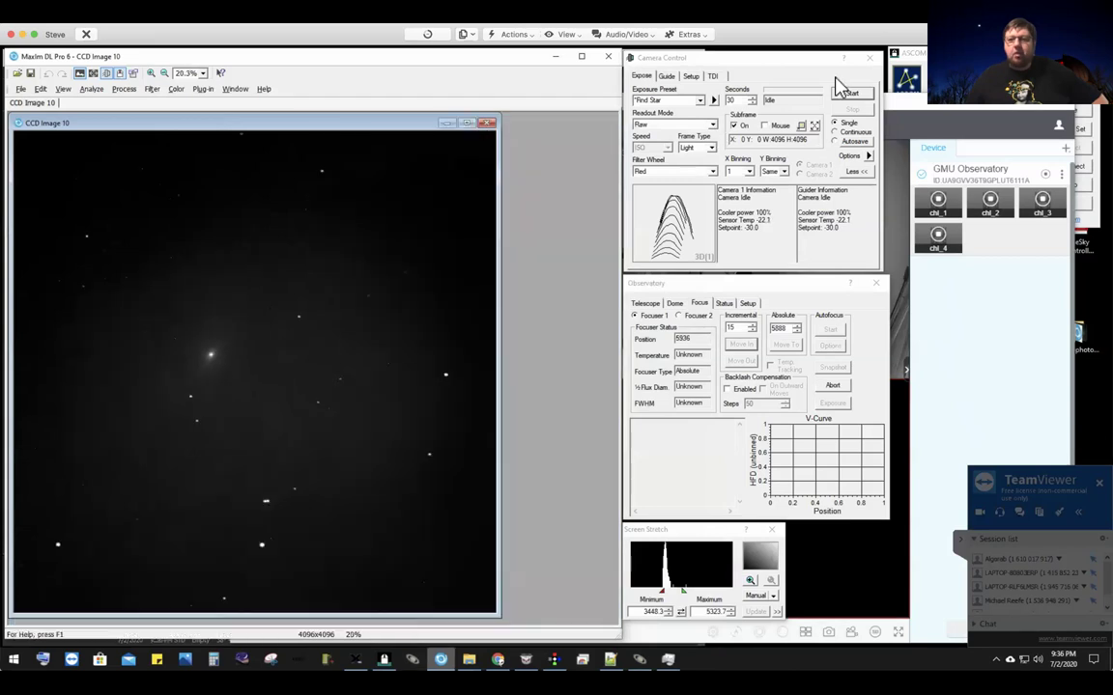
left_click(731, 100)
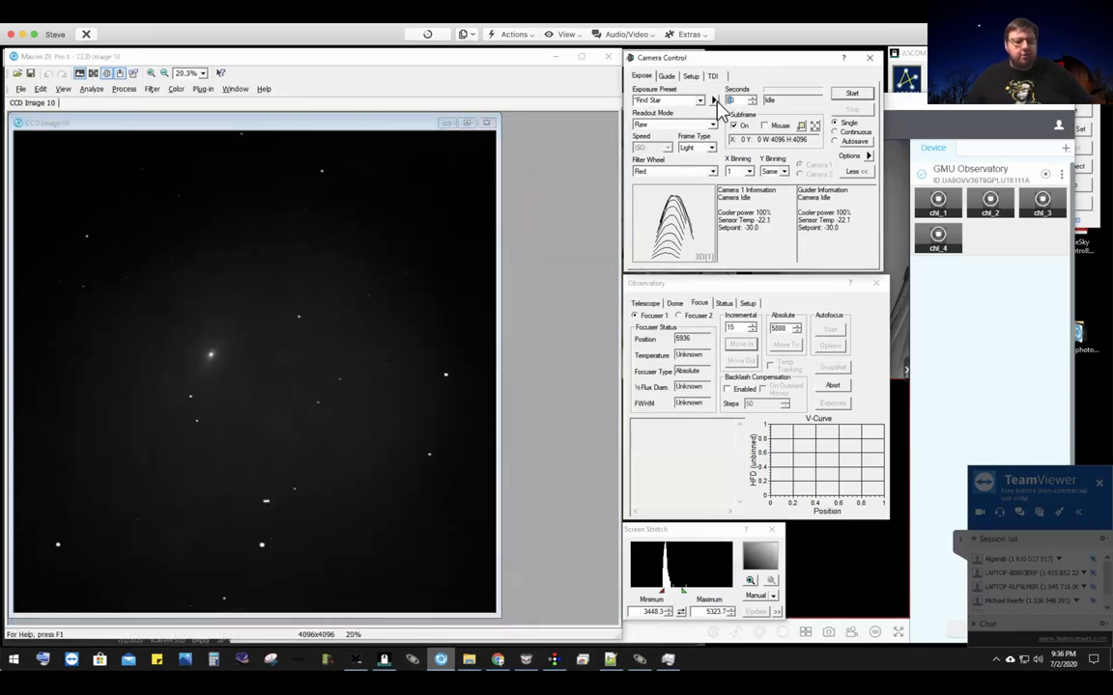
type("60")
left_click(852, 95)
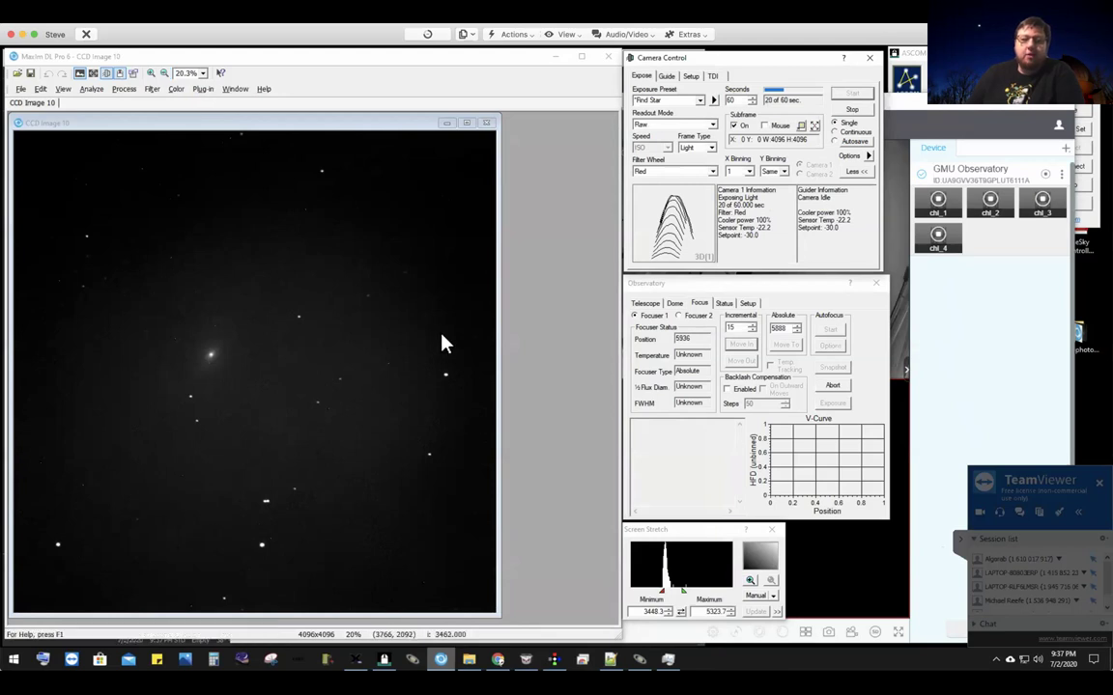
Step: Locate the close star pair in the current image at 100% zoom and raise the screen stretch maximum to about 10284
left_click(150, 73)
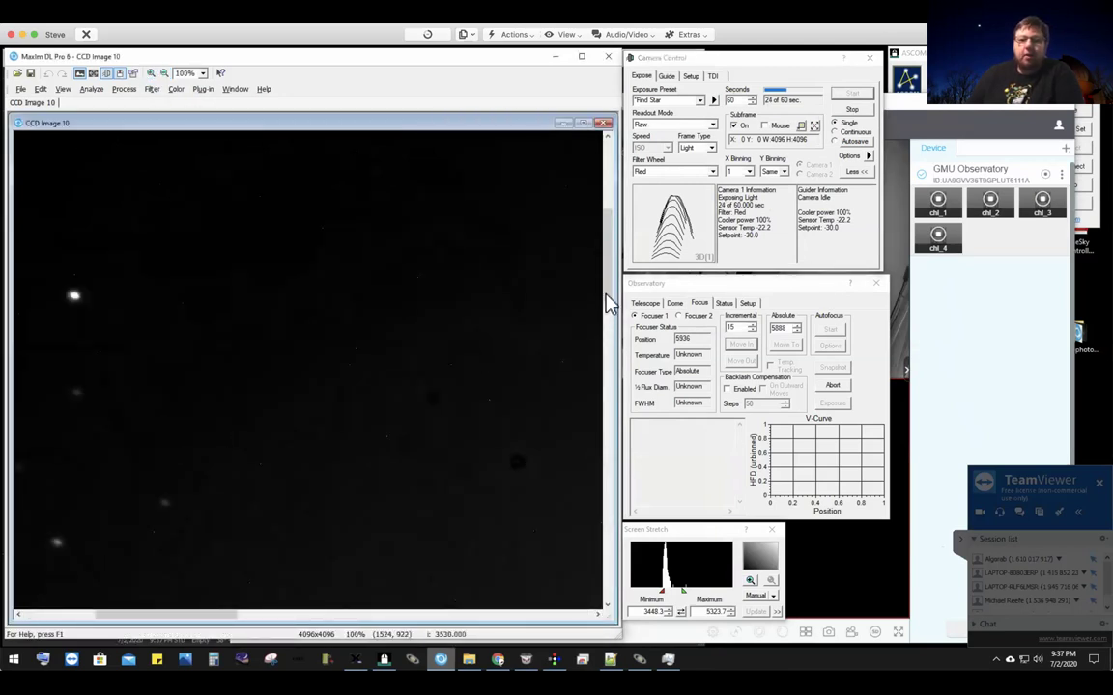
scroll(607, 319, "down", 2)
left_click_drag(608, 329, 589, 462)
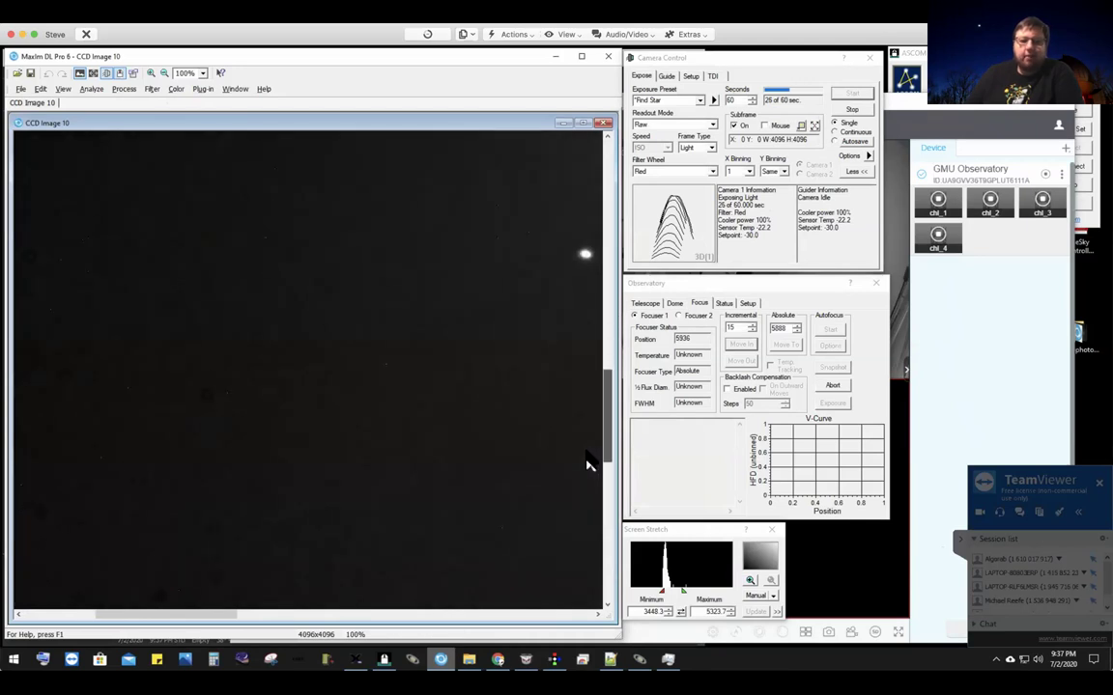
left_click_drag(210, 618, 466, 619)
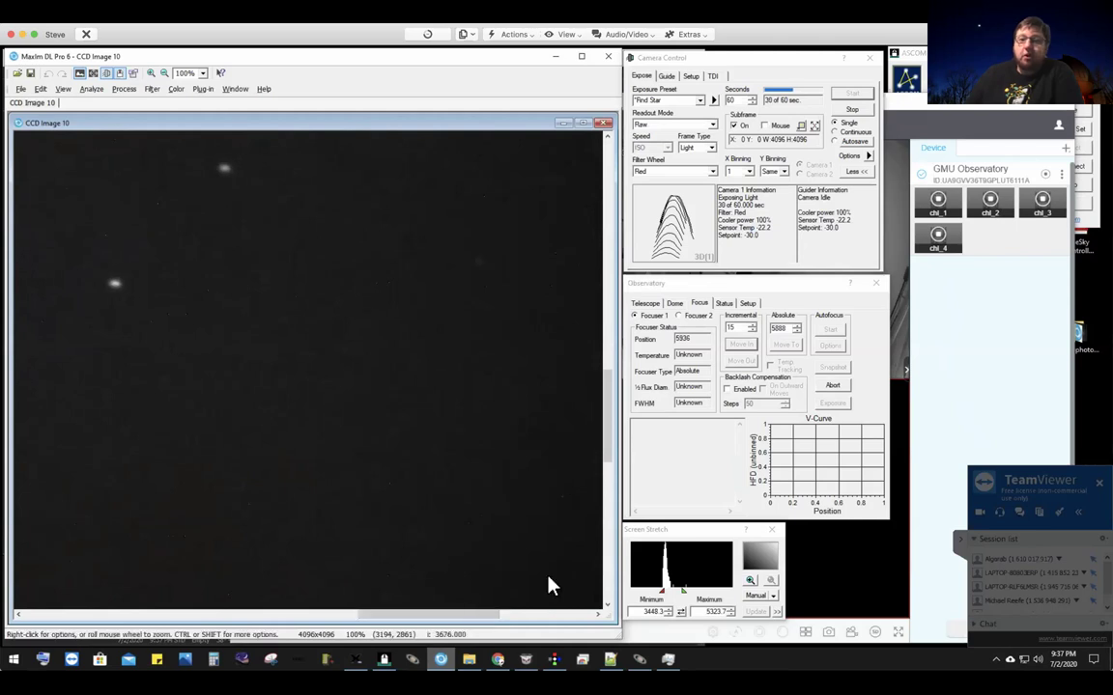
left_click_drag(608, 440, 587, 339)
left_click_drag(414, 622, 268, 623)
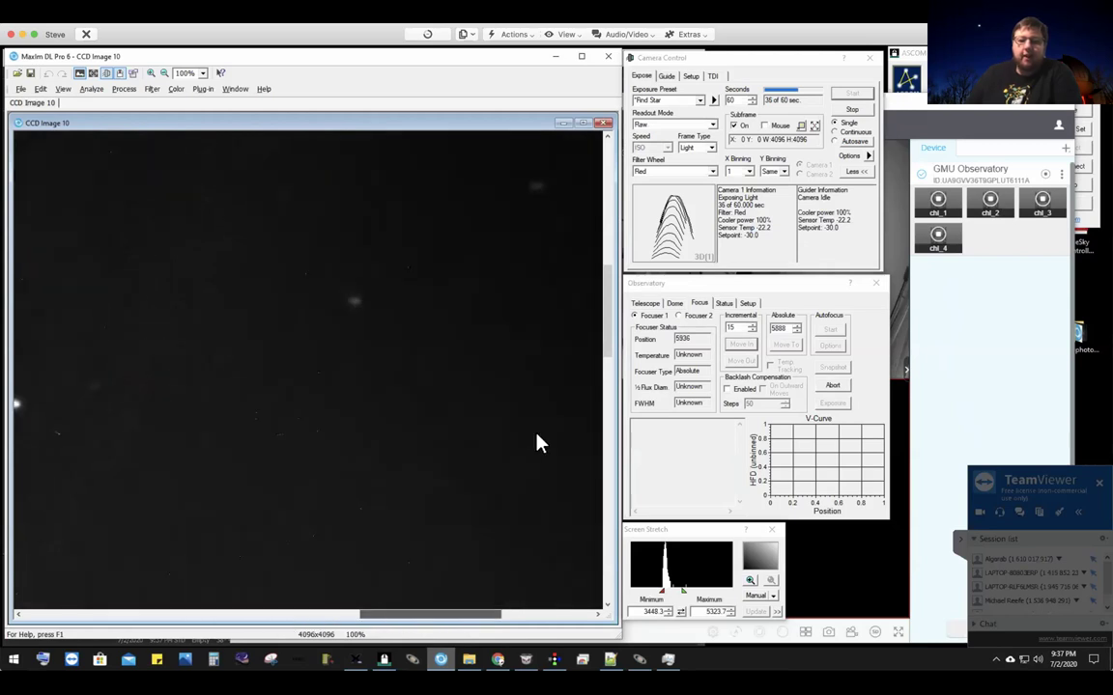
left_click_drag(610, 324, 601, 512)
left_click_drag(317, 621, 353, 621)
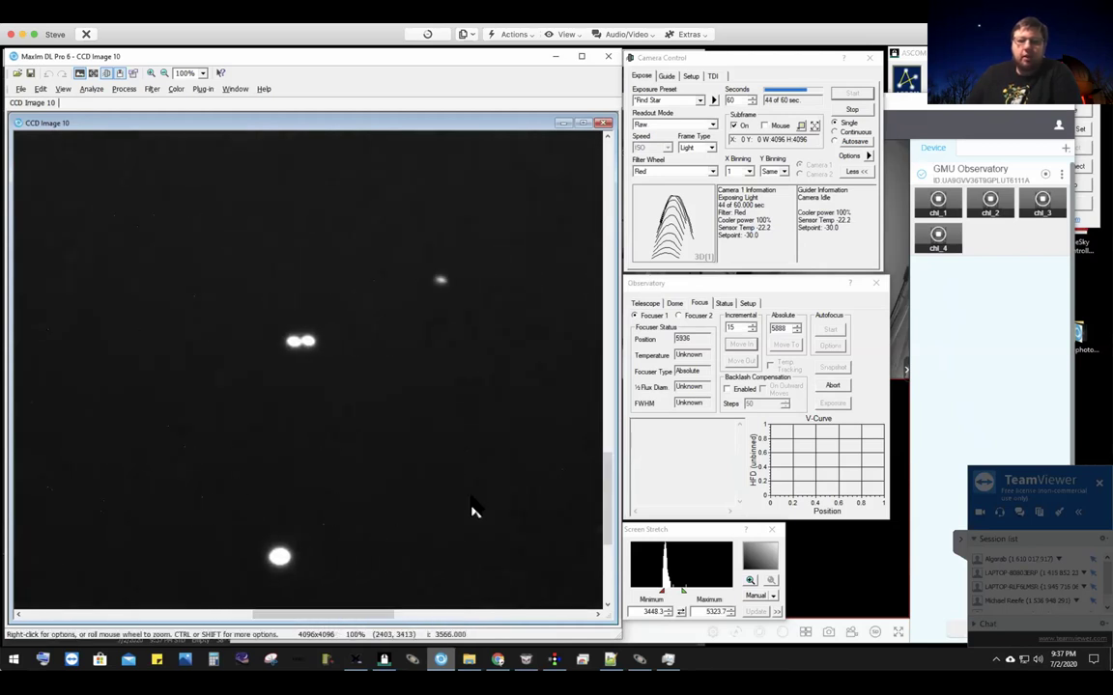
left_click_drag(692, 601, 670, 576)
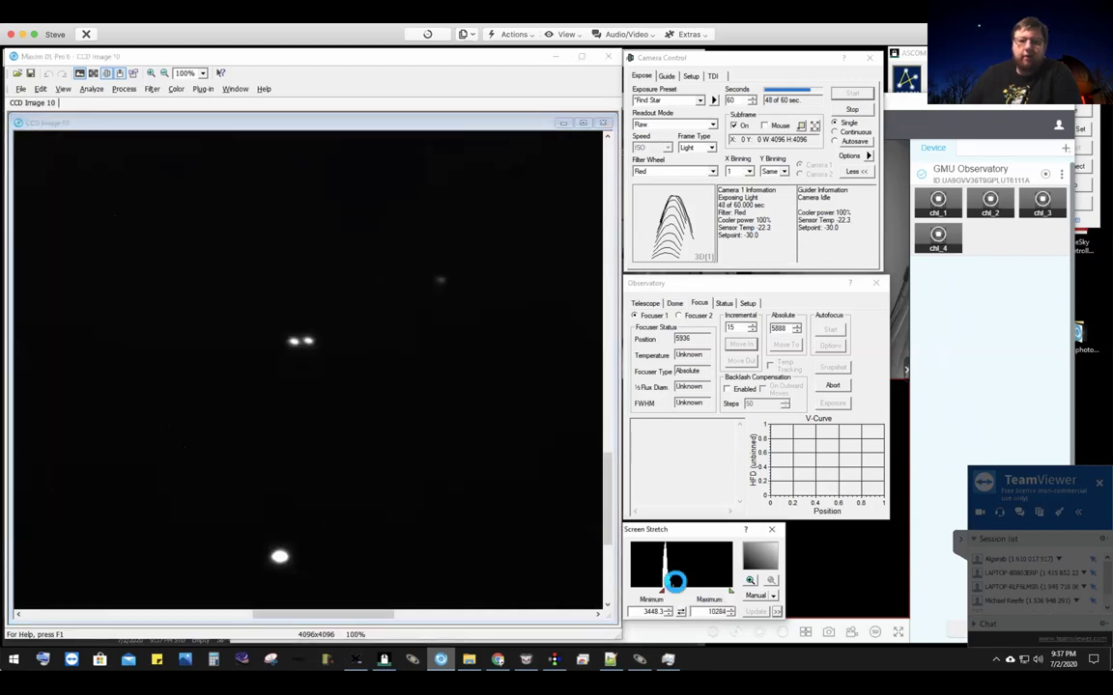
Step: Magnify the close star pair in the current image to 400% zoom
left_click(152, 81)
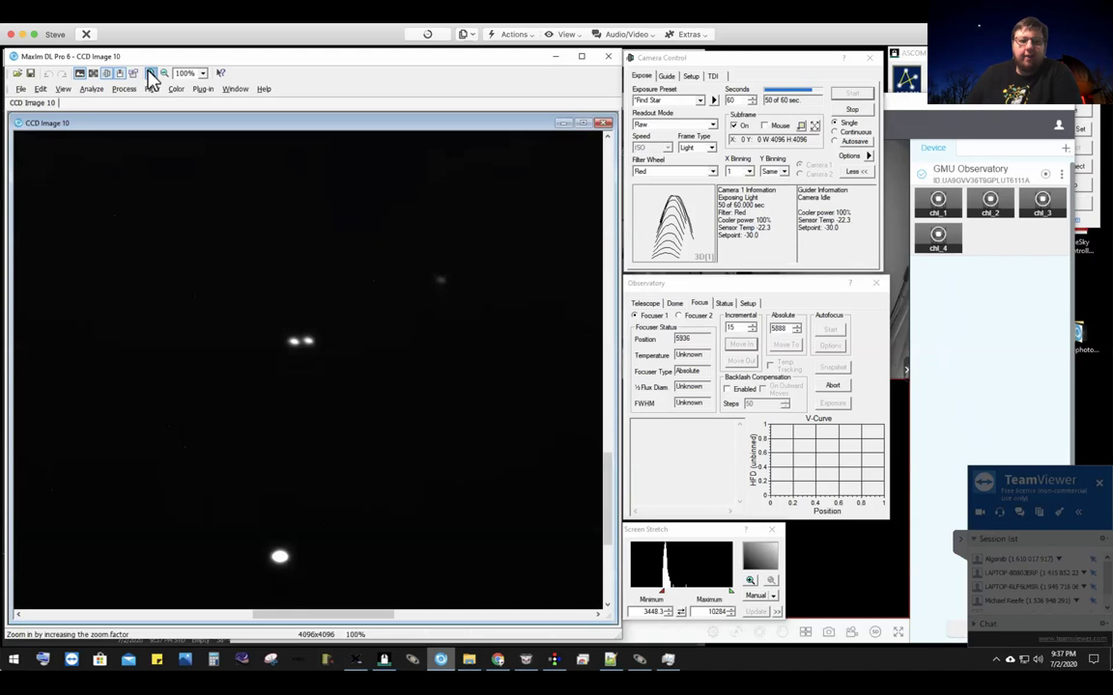
left_click(150, 74)
left_click(151, 73)
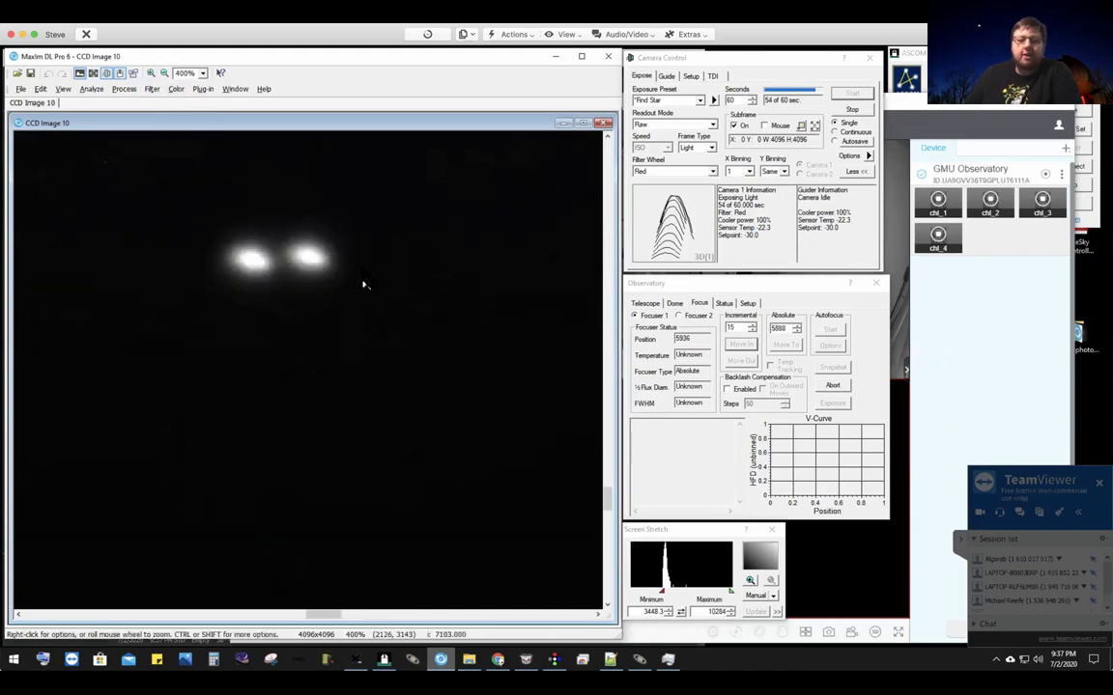
Step: Bring MaxIm DL in front of the camera view and show the new M81 image at 25% zoom with the galaxy in view
left_click(200, 73)
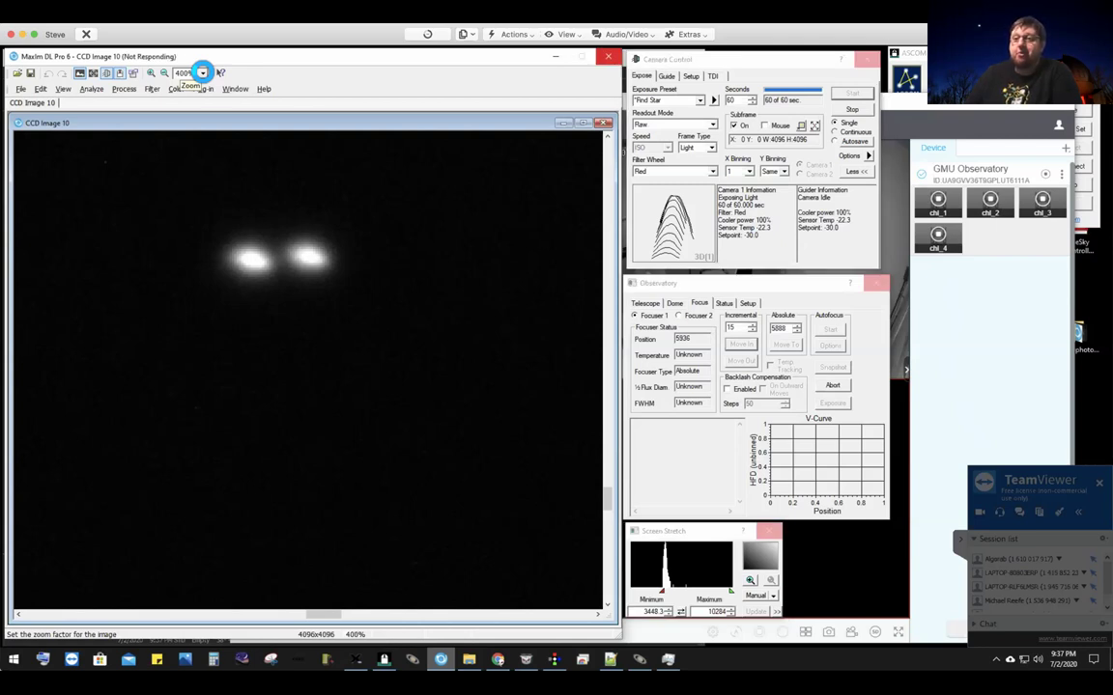
left_click(202, 72)
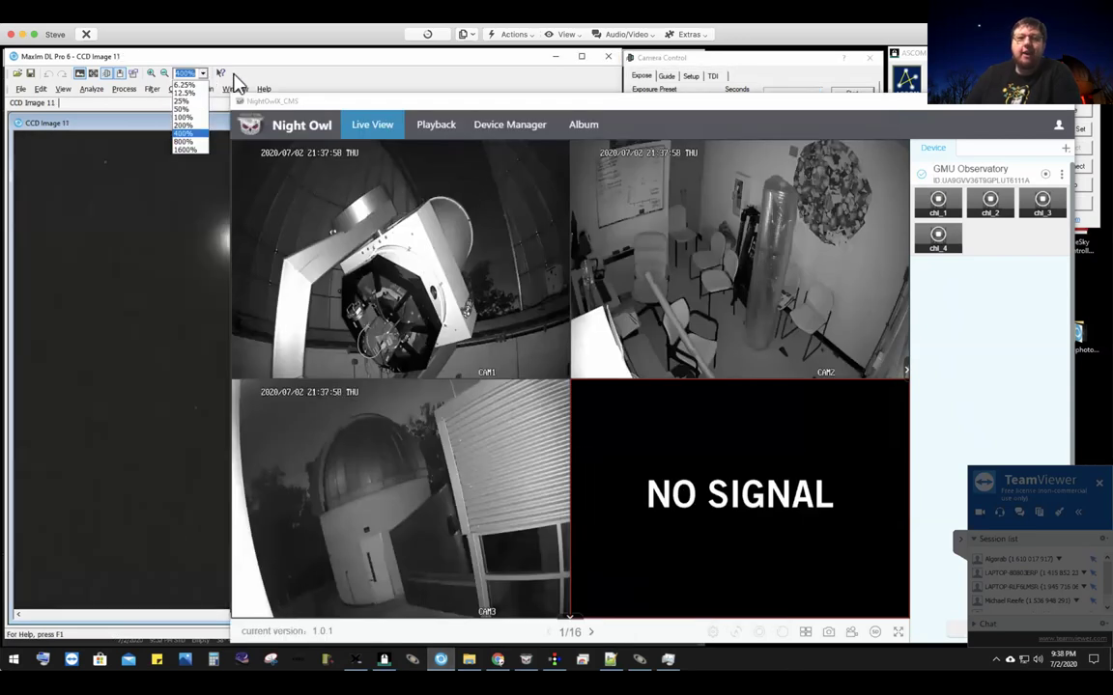
left_click(192, 100)
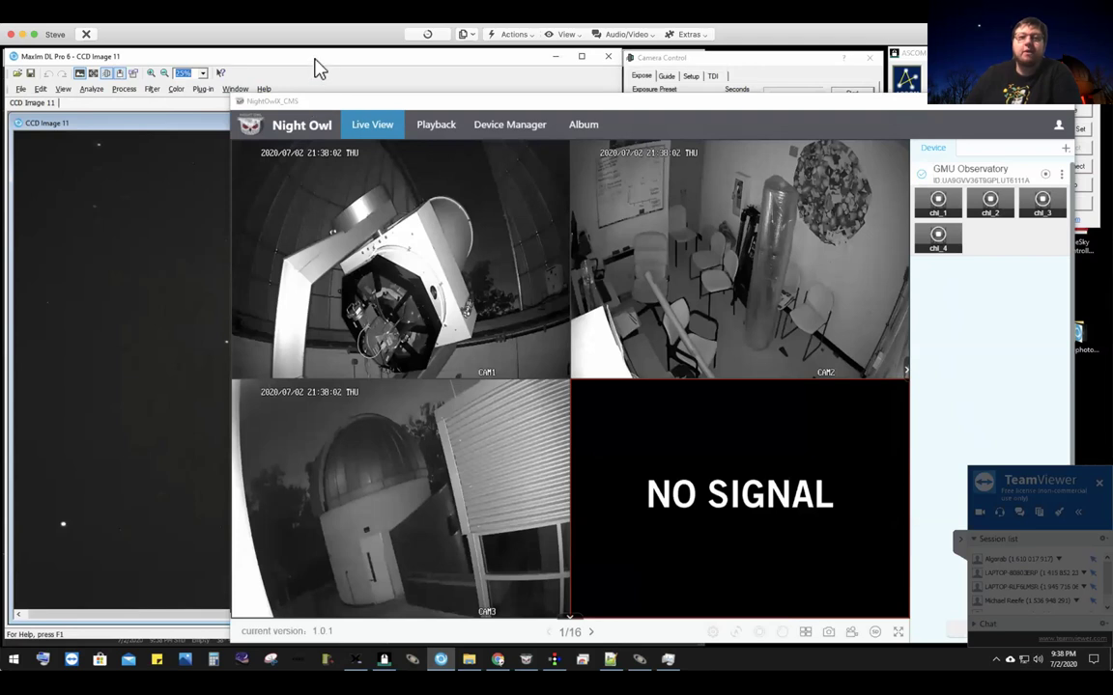
left_click(294, 58)
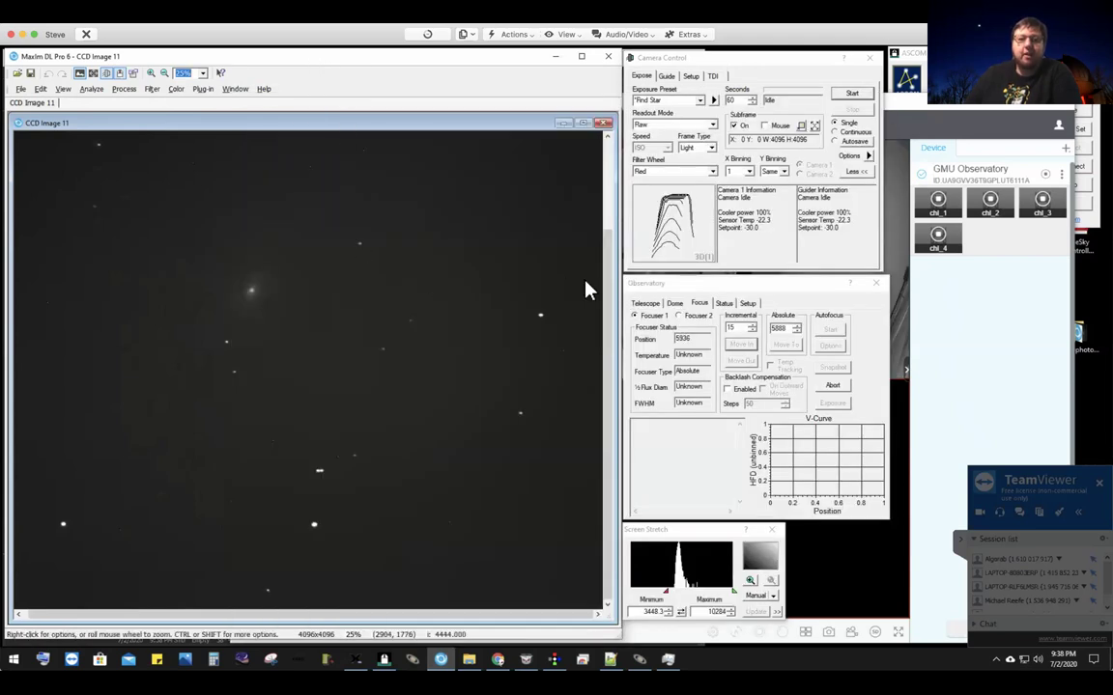
left_click_drag(606, 291, 604, 236)
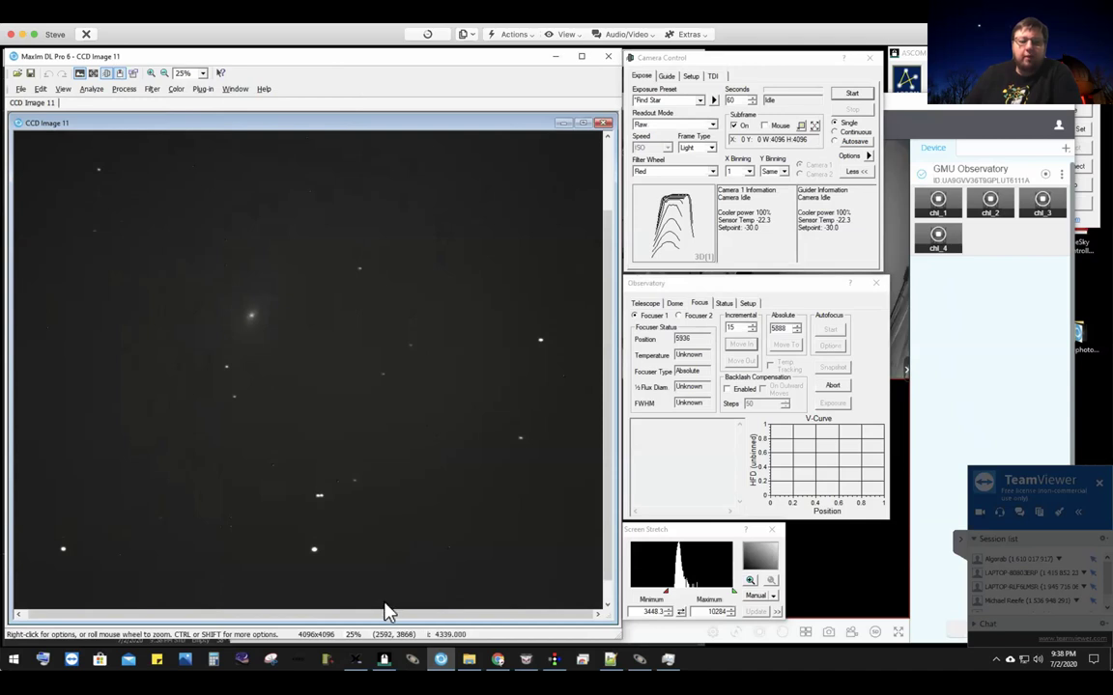
mouse_move(384, 614)
left_mouse_down()
mouse_move(323, 618)
mouse_move(377, 626)
left_mouse_up()
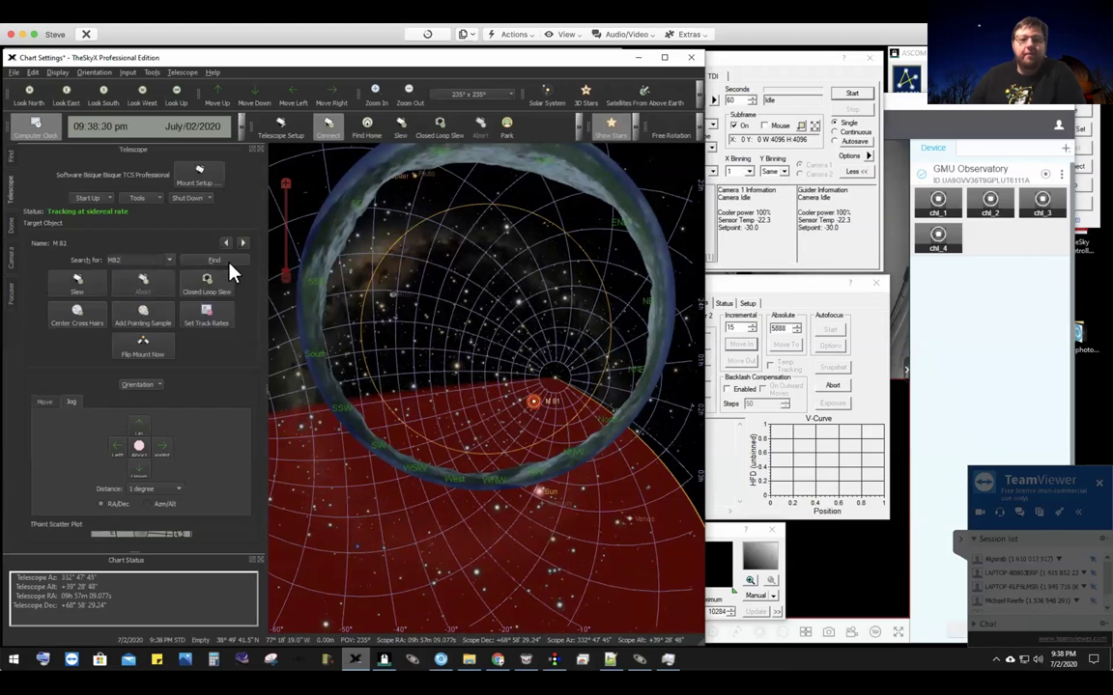
Step: Slew the telescope to M82 in TheSkyX, then switch to MaxIm DL and start a 60-second exposure through the Red filter
left_click(64, 288)
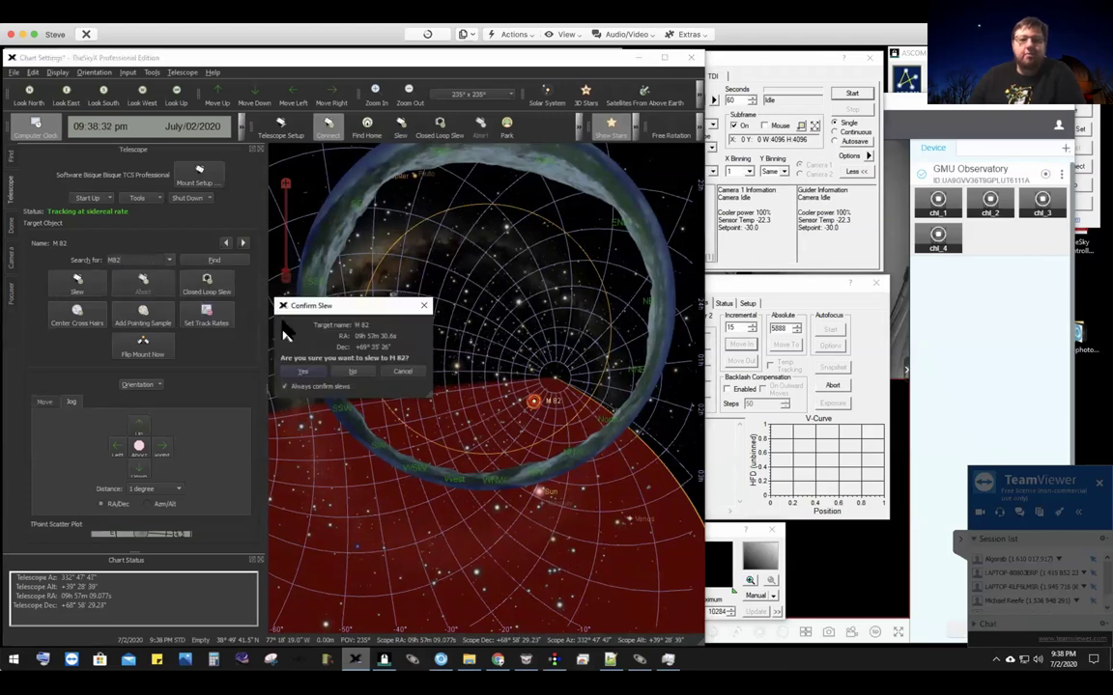
left_click(298, 370)
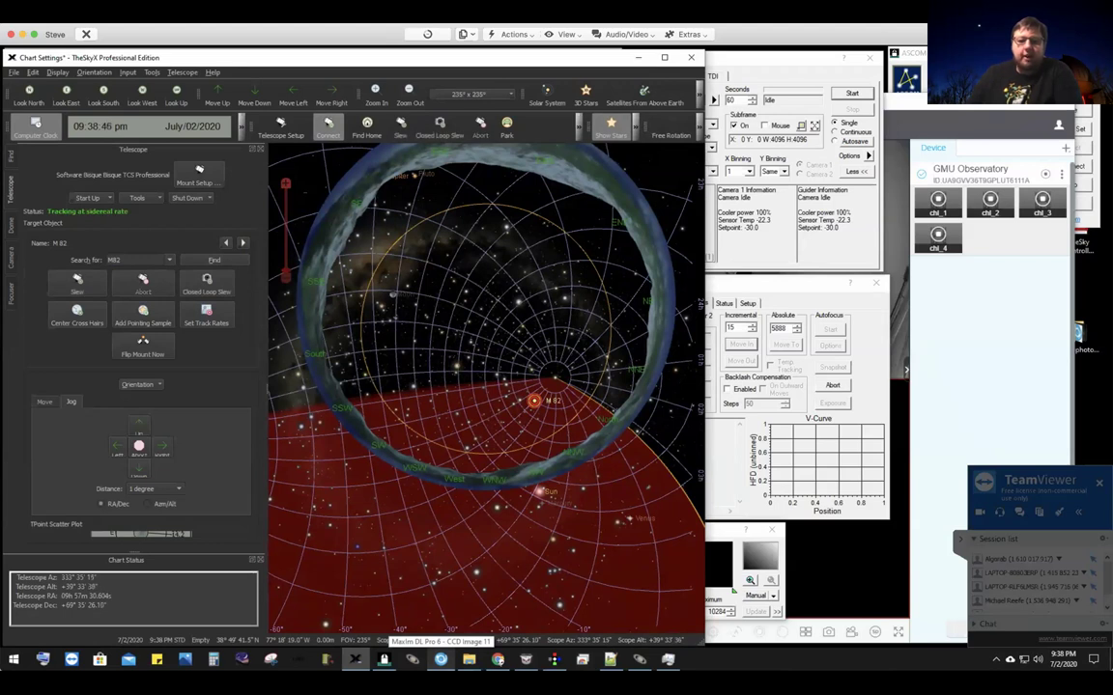
left_click(440, 658)
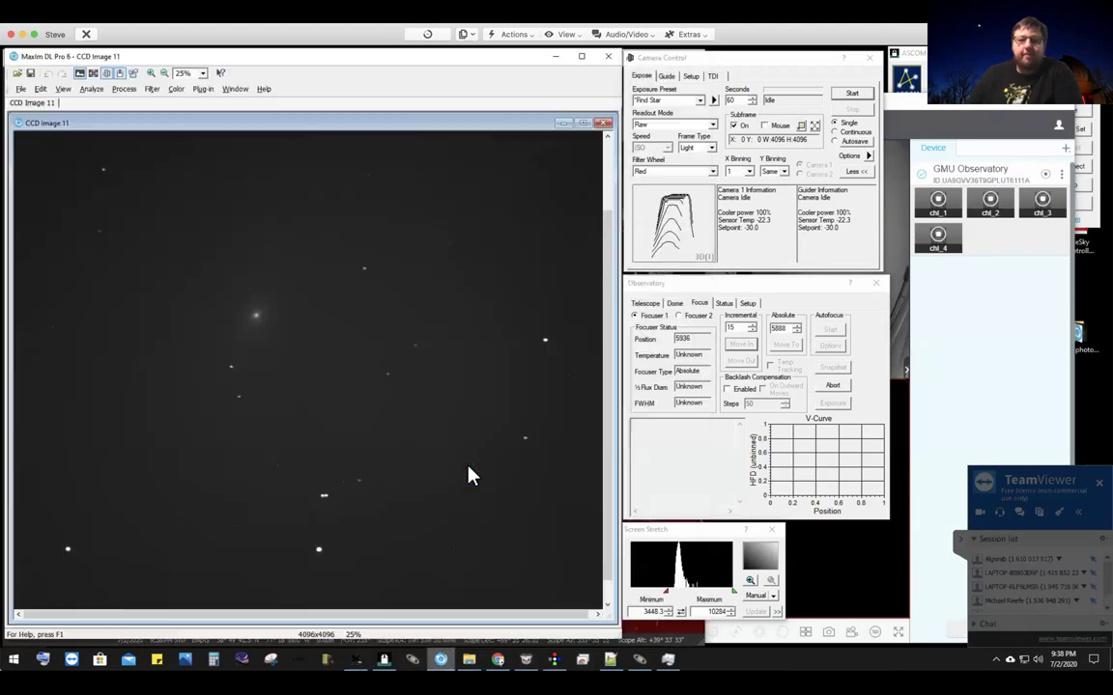
left_click(851, 95)
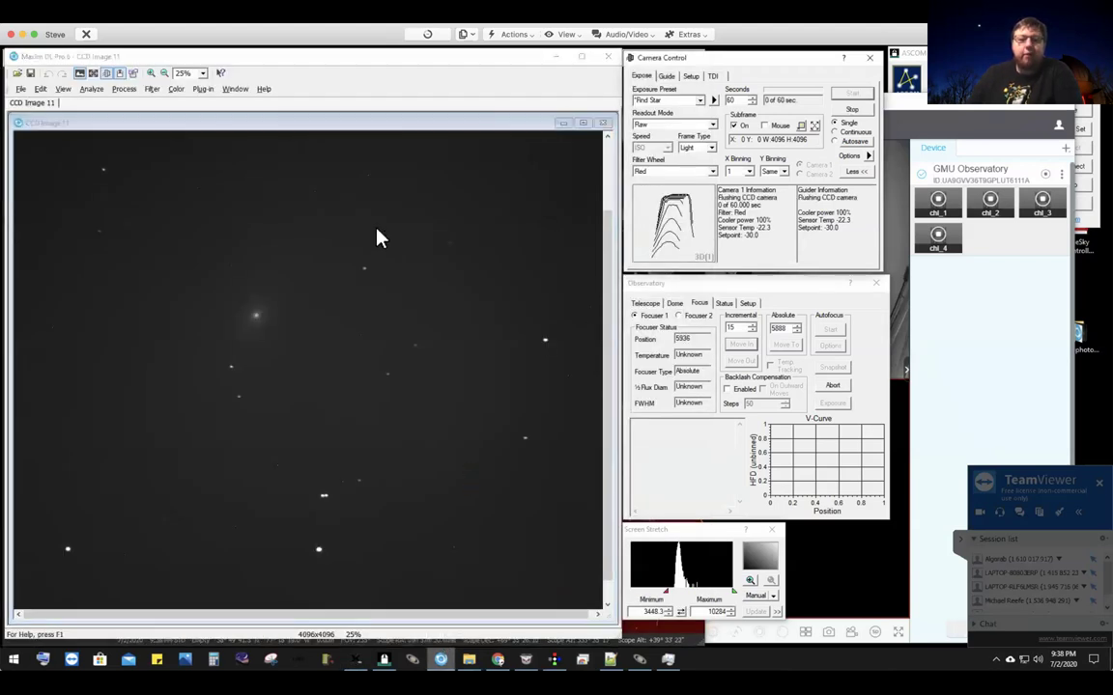
Step: Enlarge the M81 image to 100% and center the galaxy's bright core in the view
left_click(203, 74)
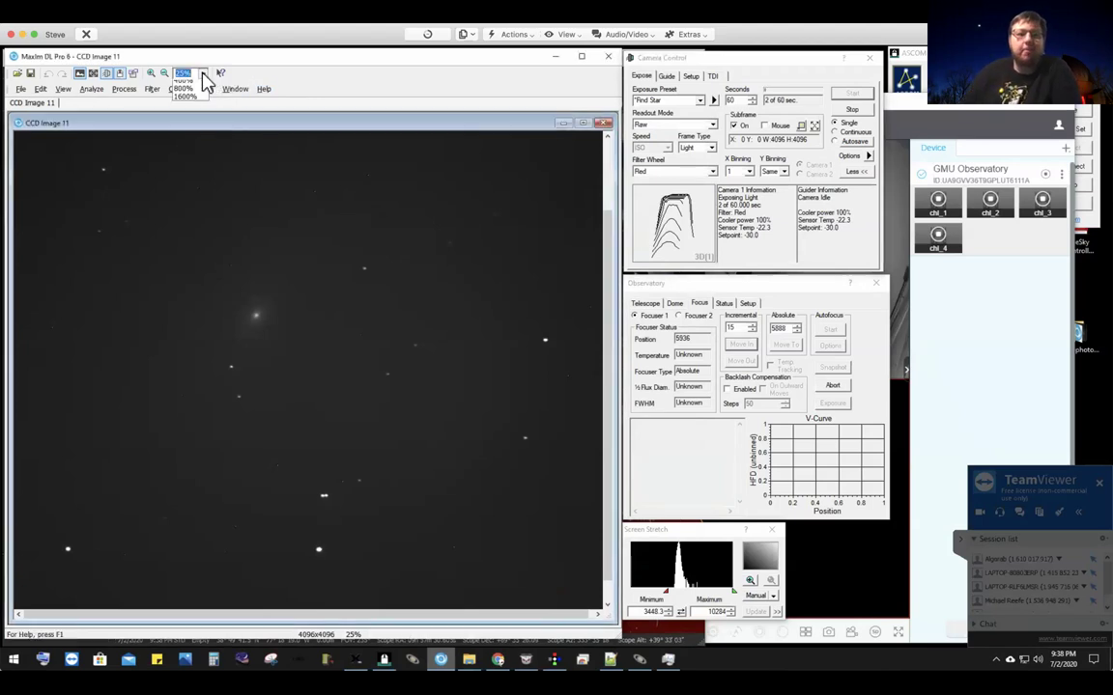
left_click(183, 114)
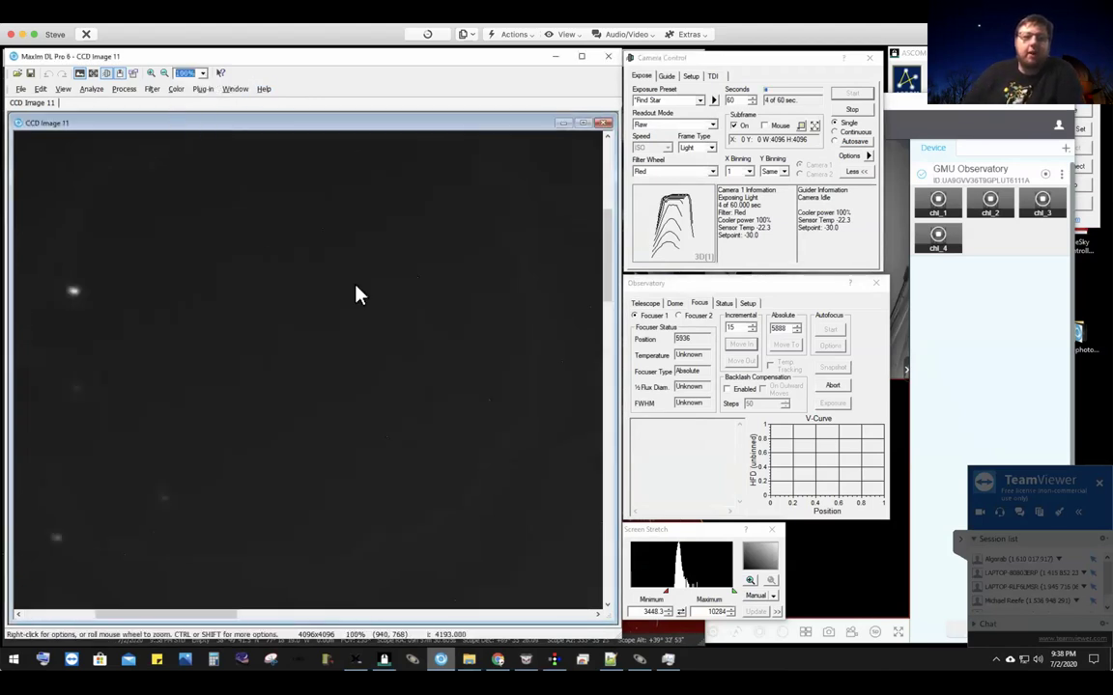
left_click_drag(609, 280, 588, 443)
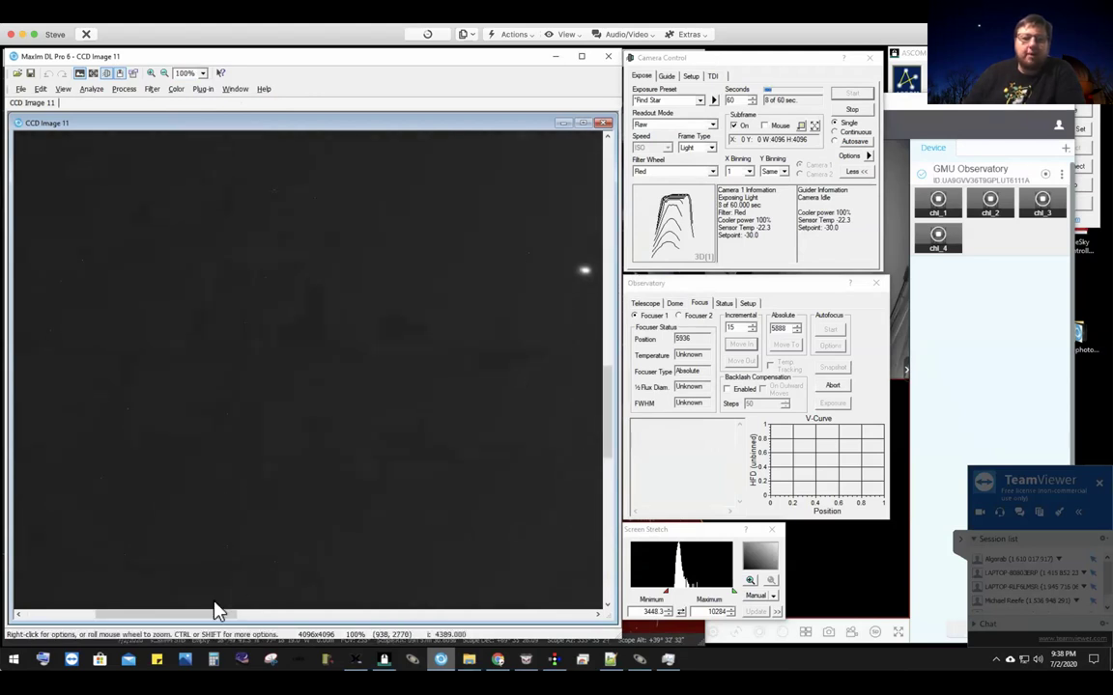
left_click_drag(213, 618, 380, 601)
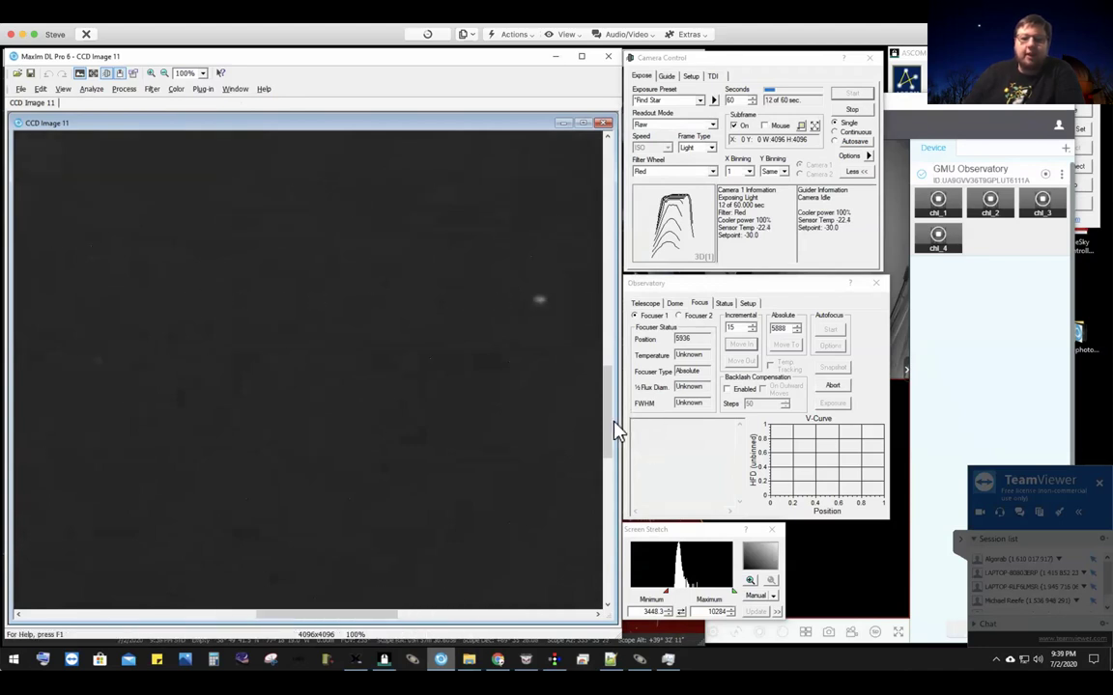
left_click_drag(611, 408, 609, 372)
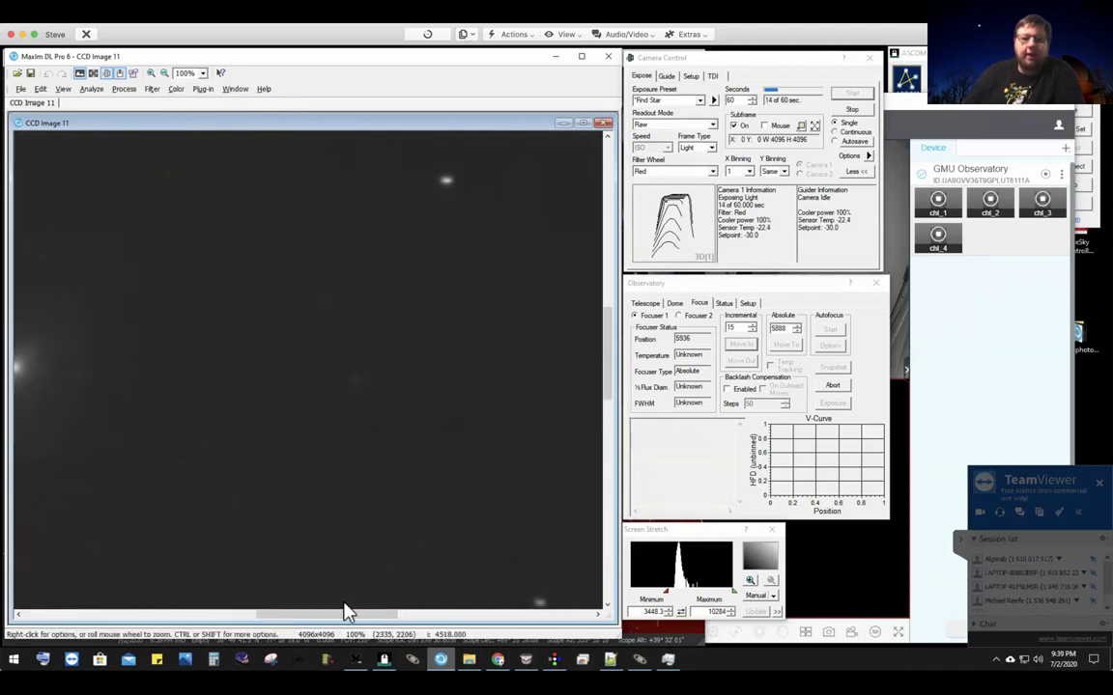
left_click_drag(350, 621, 286, 621)
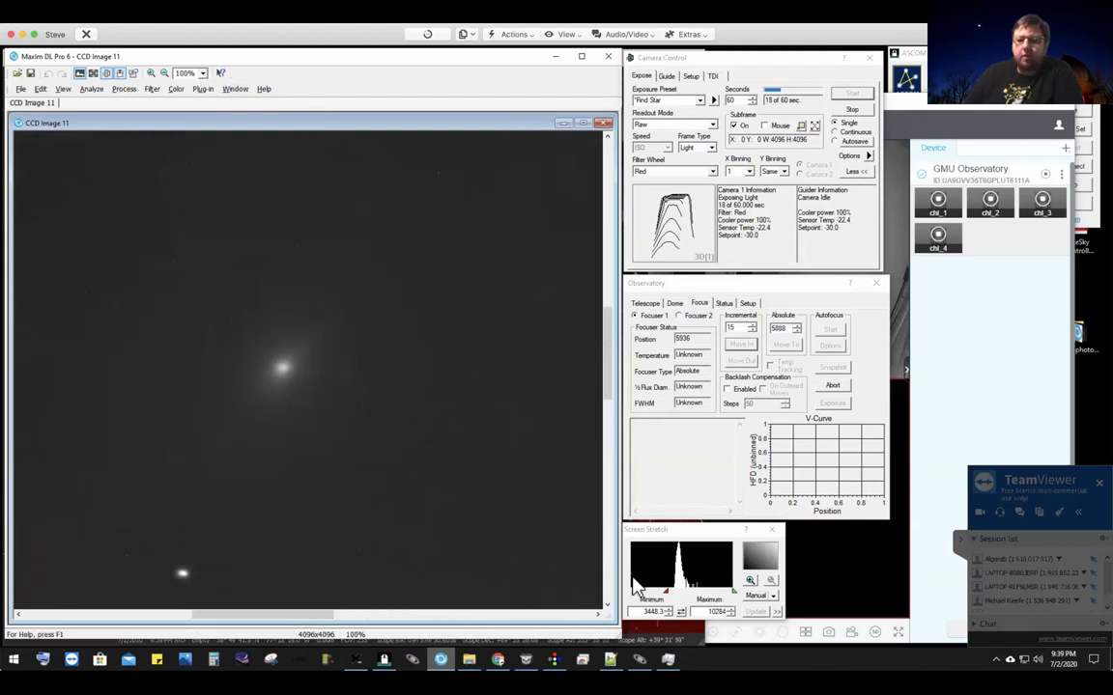
Step: Set the M81 screen stretch to about 3851 minimum and 7542 maximum, and return the image to 25% zoom
left_click_drag(736, 593, 676, 596)
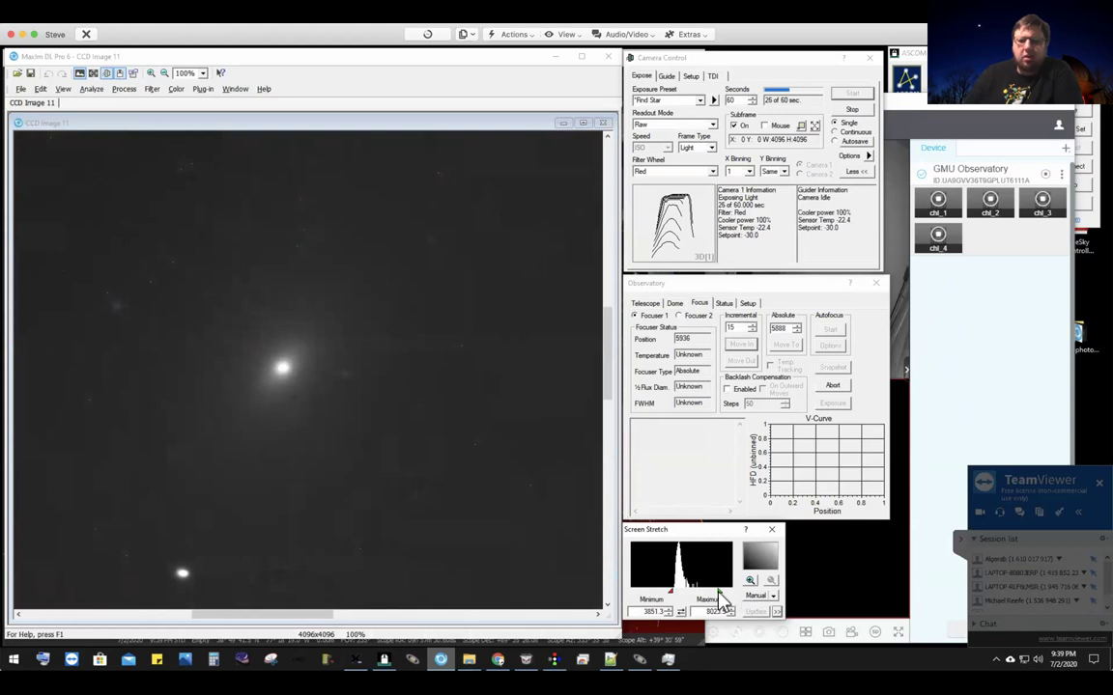
mouse_move(719, 598)
left_mouse_down()
mouse_move(670, 596)
mouse_move(718, 596)
left_mouse_up()
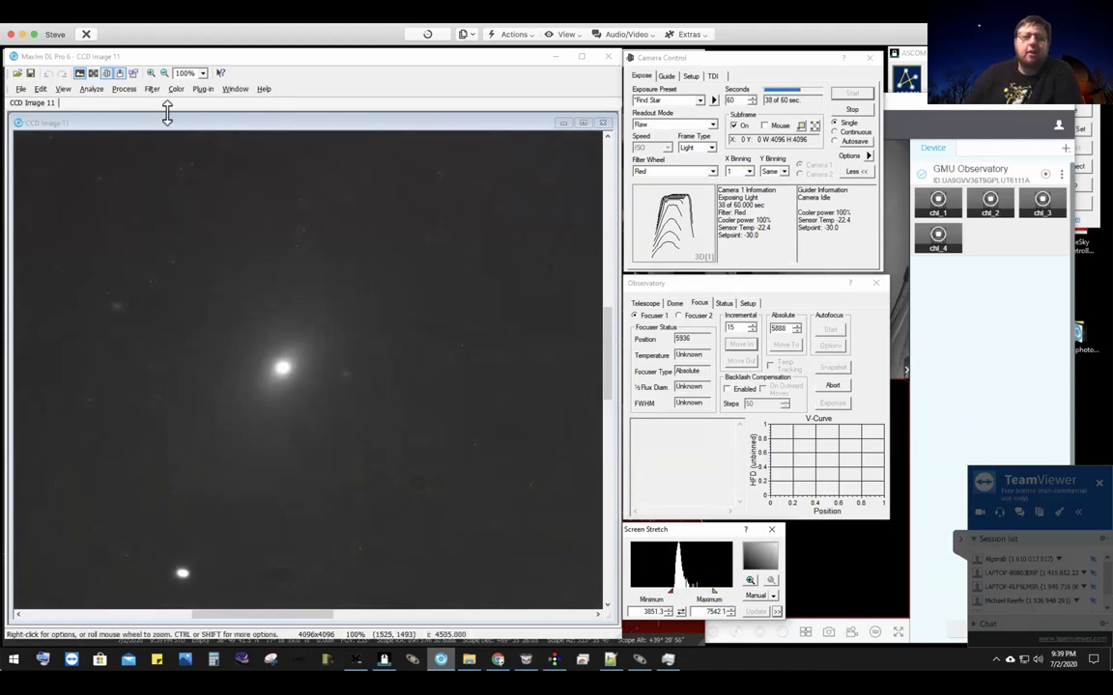
left_click(203, 72)
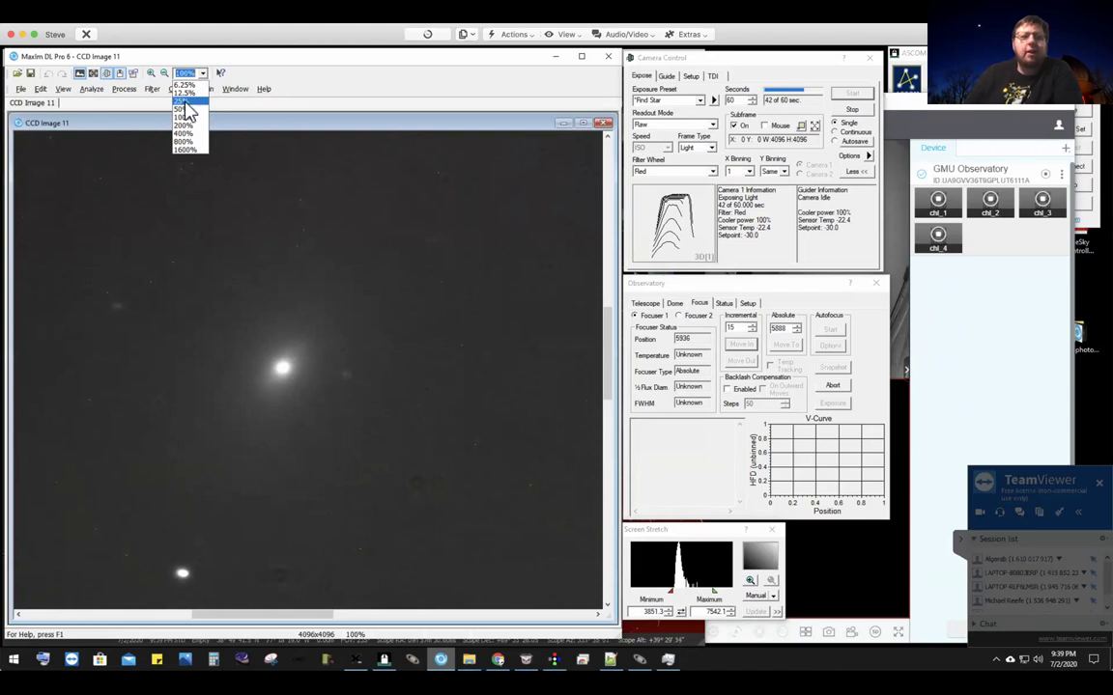
left_click(186, 102)
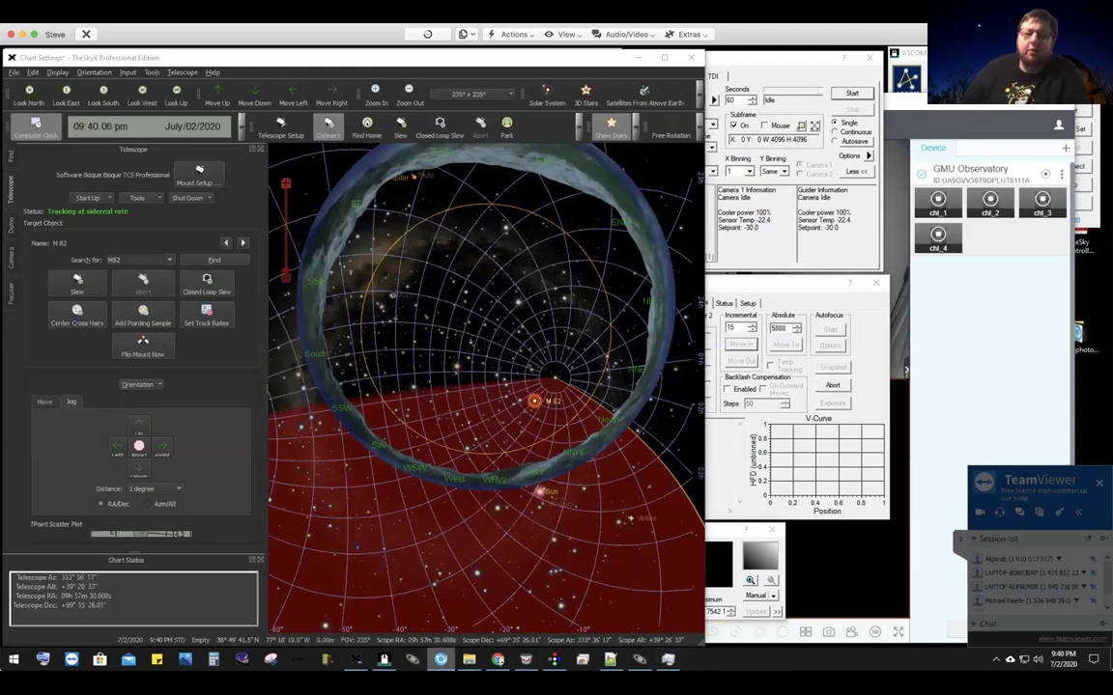
Step: Switch to MaxIm DL and frame the M82 galaxy in the new image at 100% zoom
left_click(440, 659)
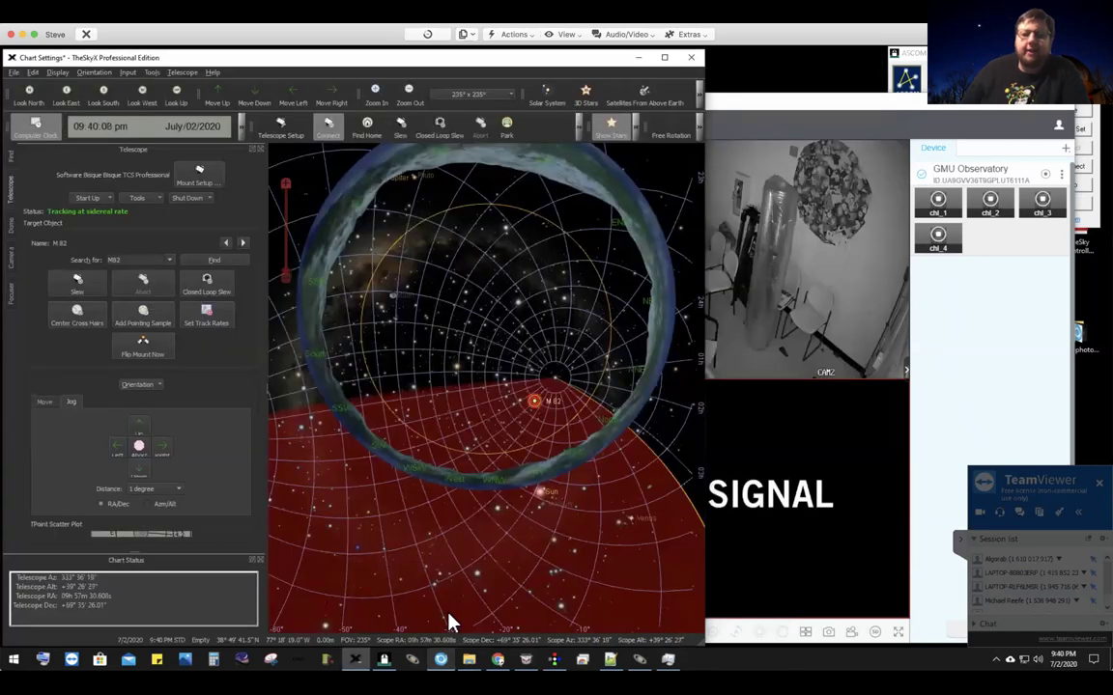
left_click(440, 659)
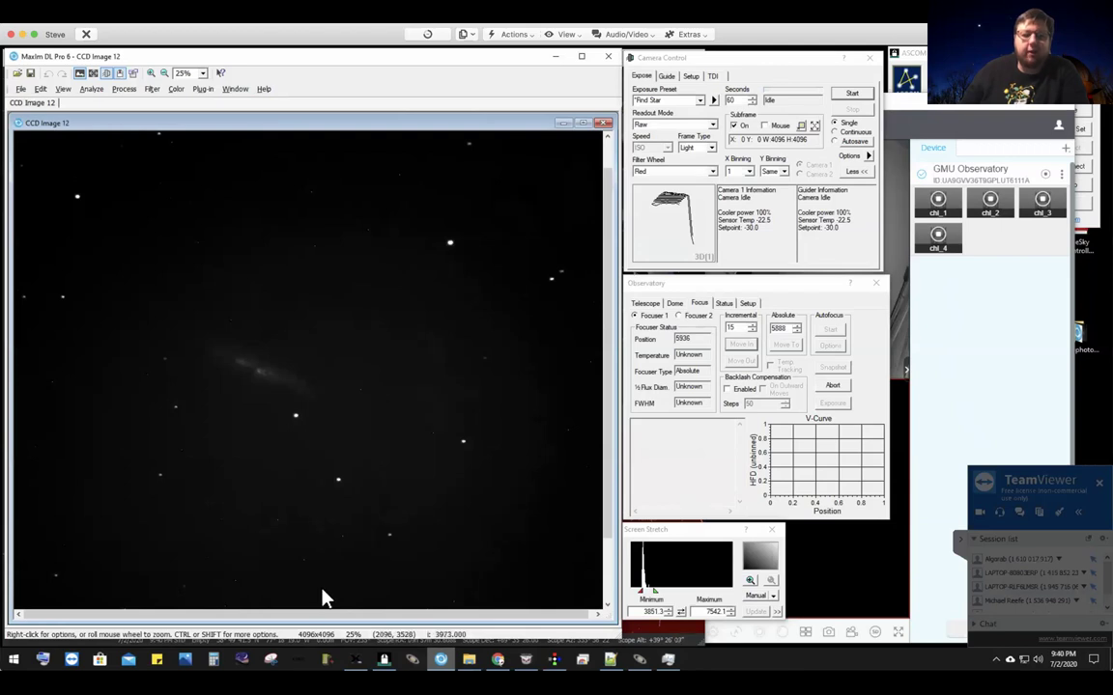
left_click(185, 73)
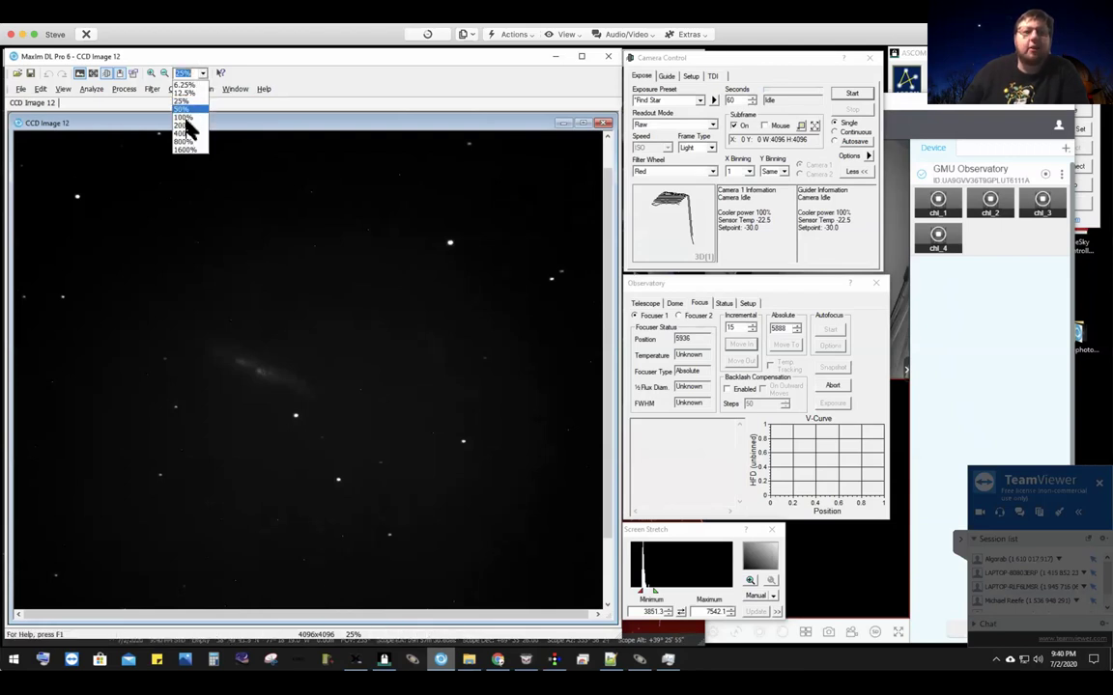
left_click(186, 117)
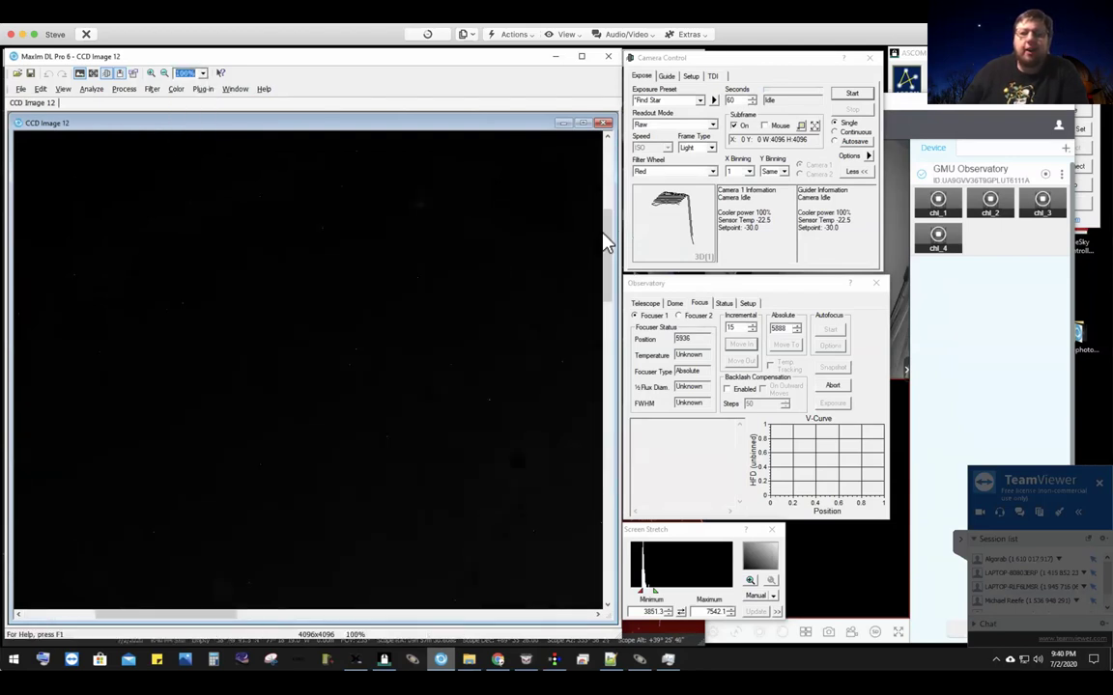
left_click_drag(605, 243, 604, 343)
left_click_drag(198, 619, 291, 616)
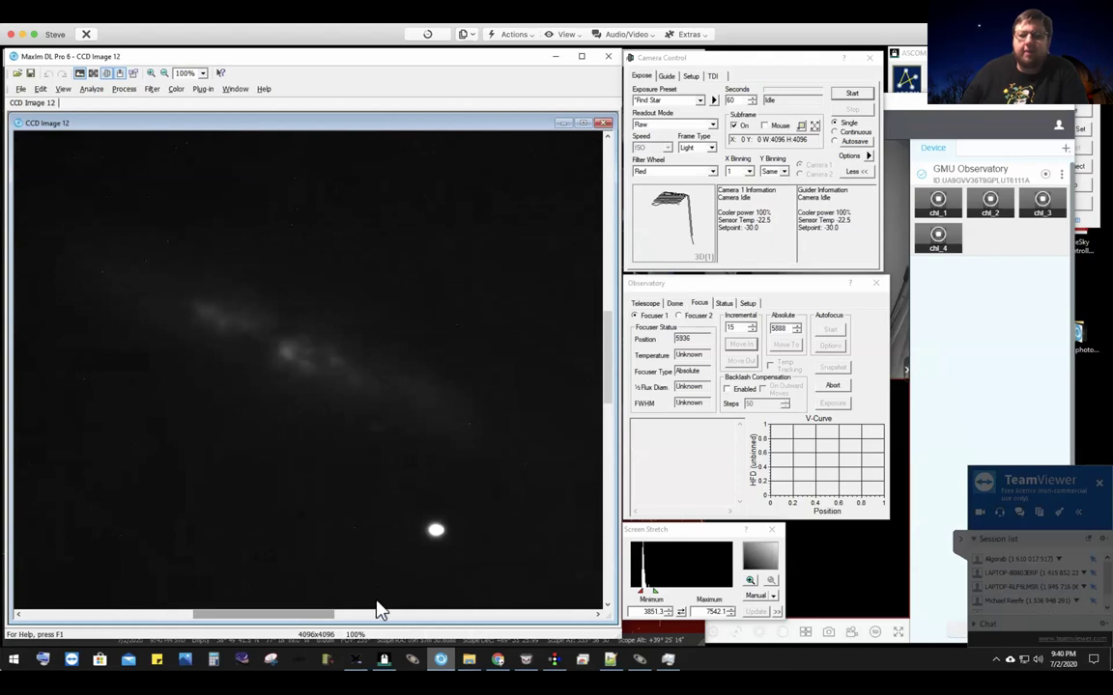
Step: Adjust the M82 image's screen stretch to a minimum of about 3402 and a maximum of about 7377
left_click(751, 581)
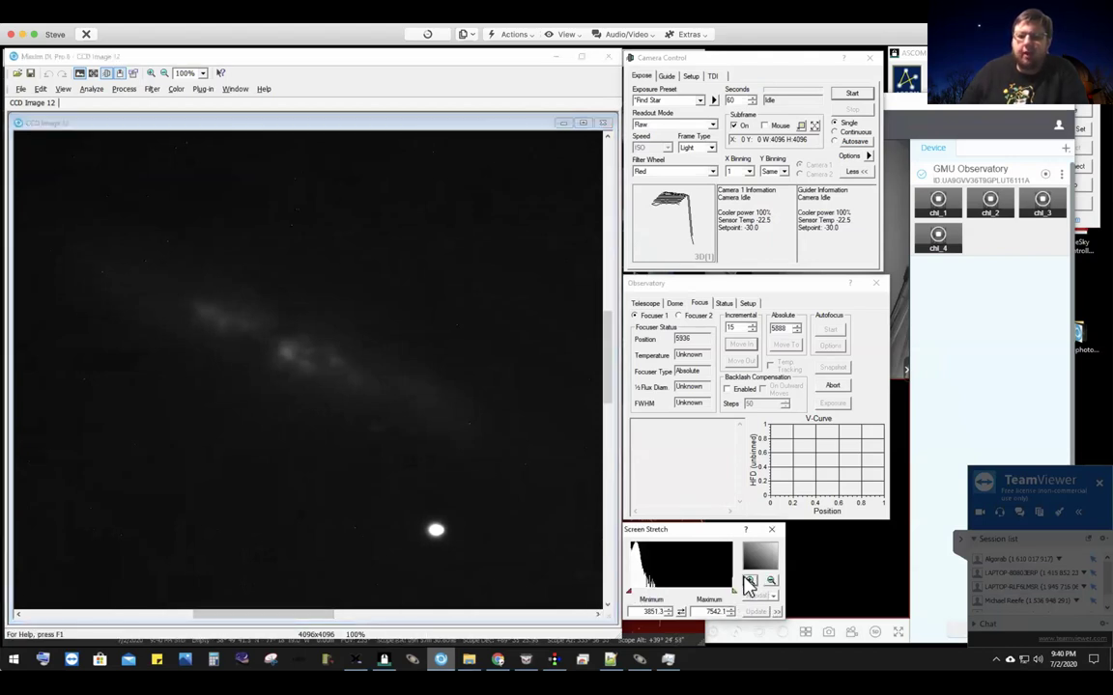
left_click(770, 581)
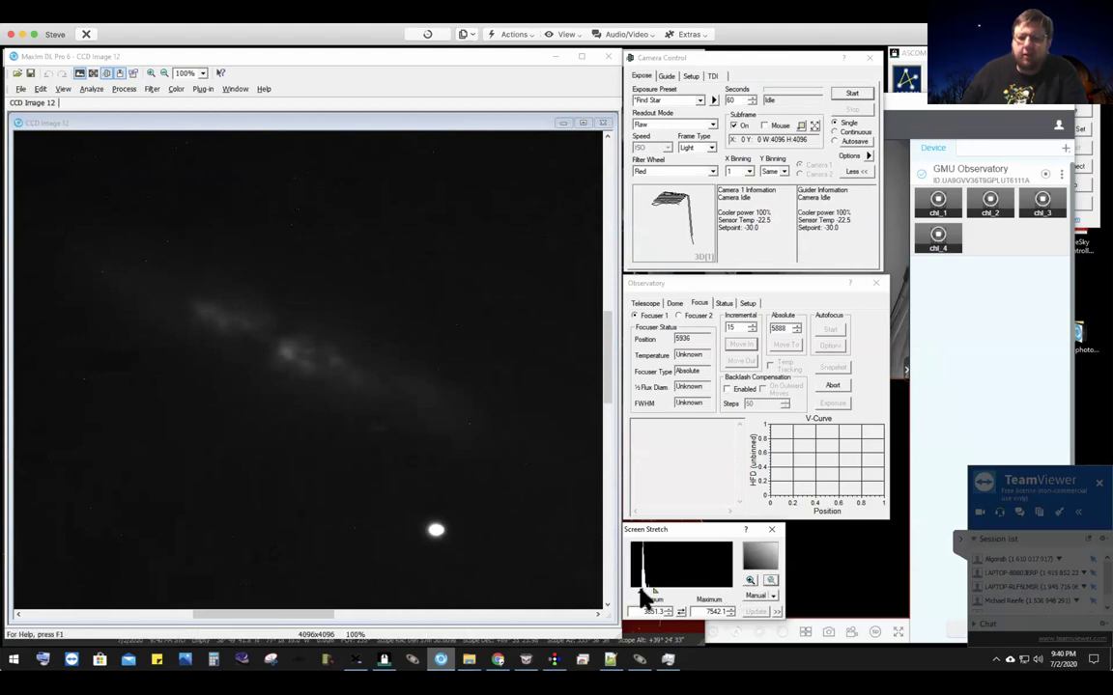
left_click_drag(645, 593, 642, 595)
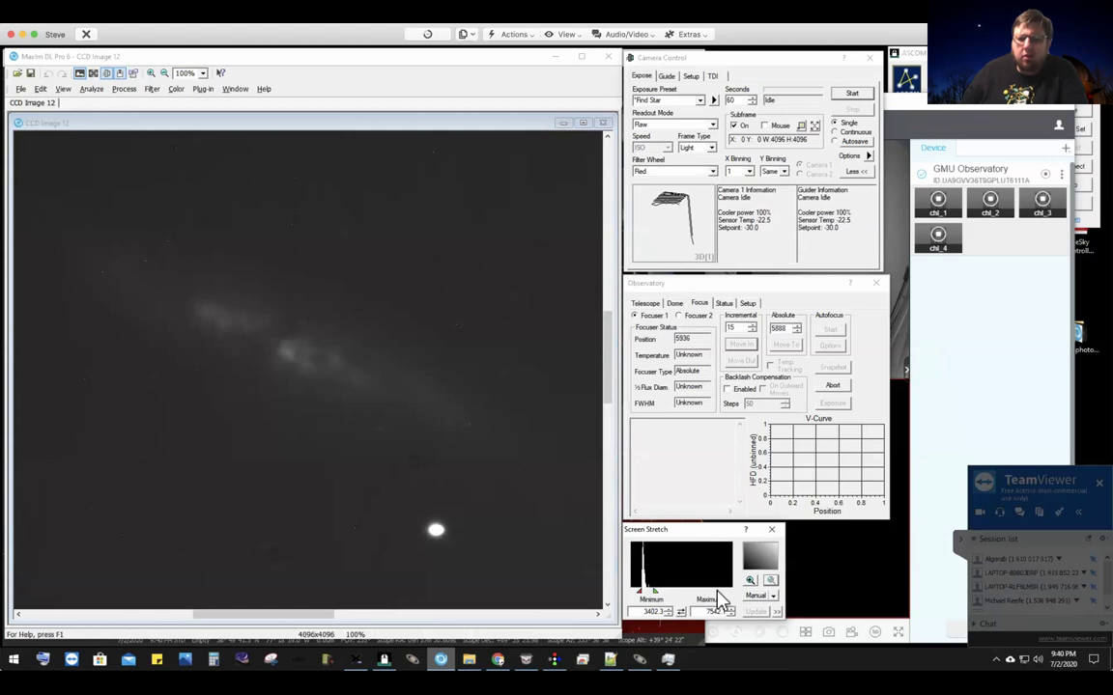
left_click(750, 580)
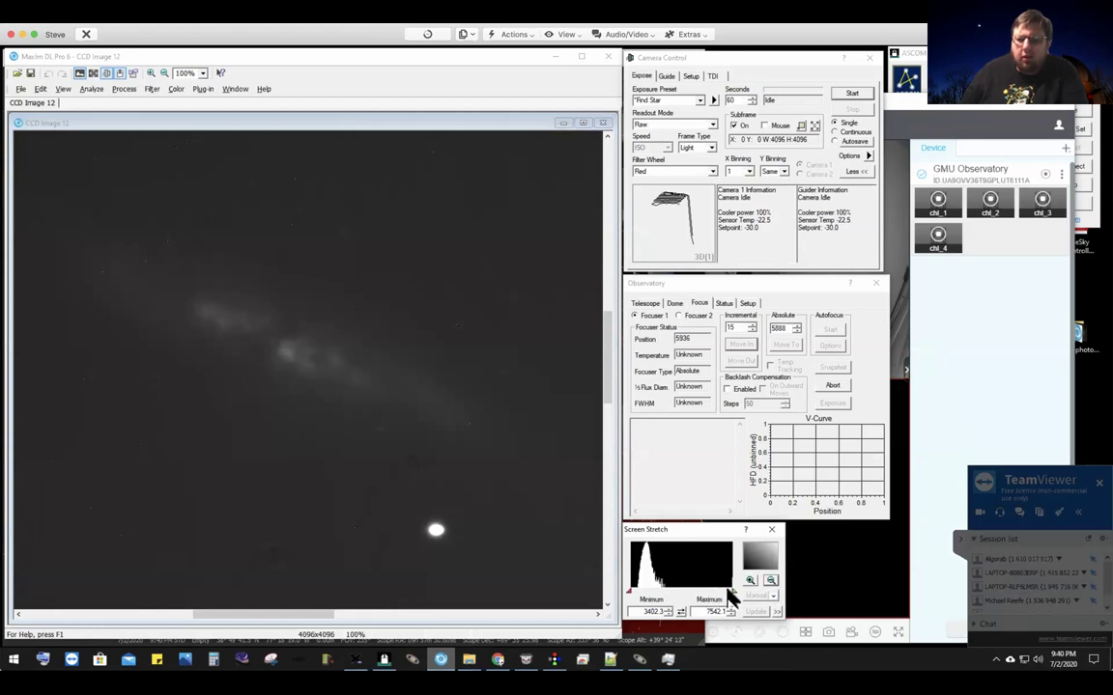
mouse_move(732, 596)
left_mouse_down()
mouse_move(651, 588)
mouse_move(729, 599)
left_mouse_up()
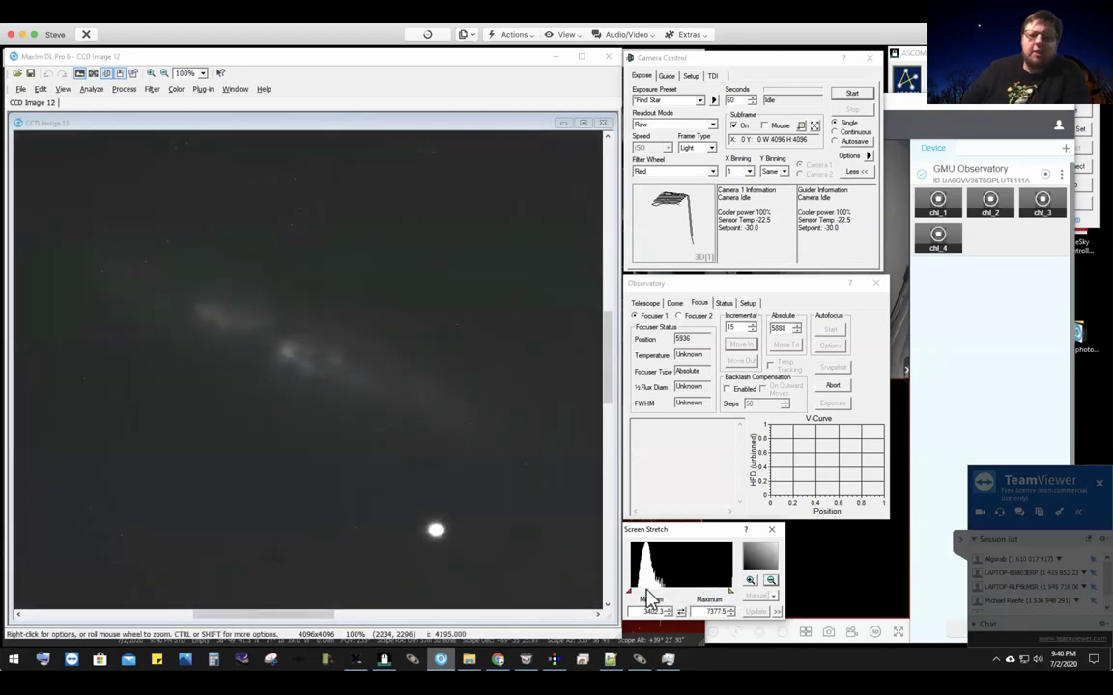
Step: Show the M82 image at 50% zoom and raise the screen stretch minimum to about 3496
left_click(196, 74)
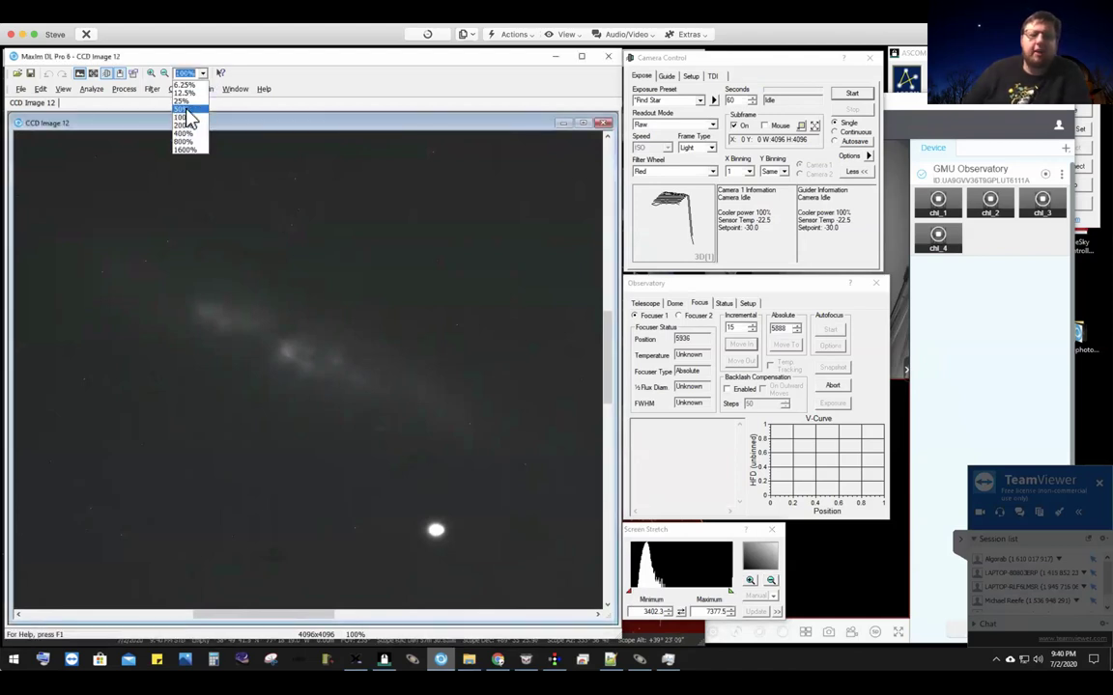
left_click(187, 109)
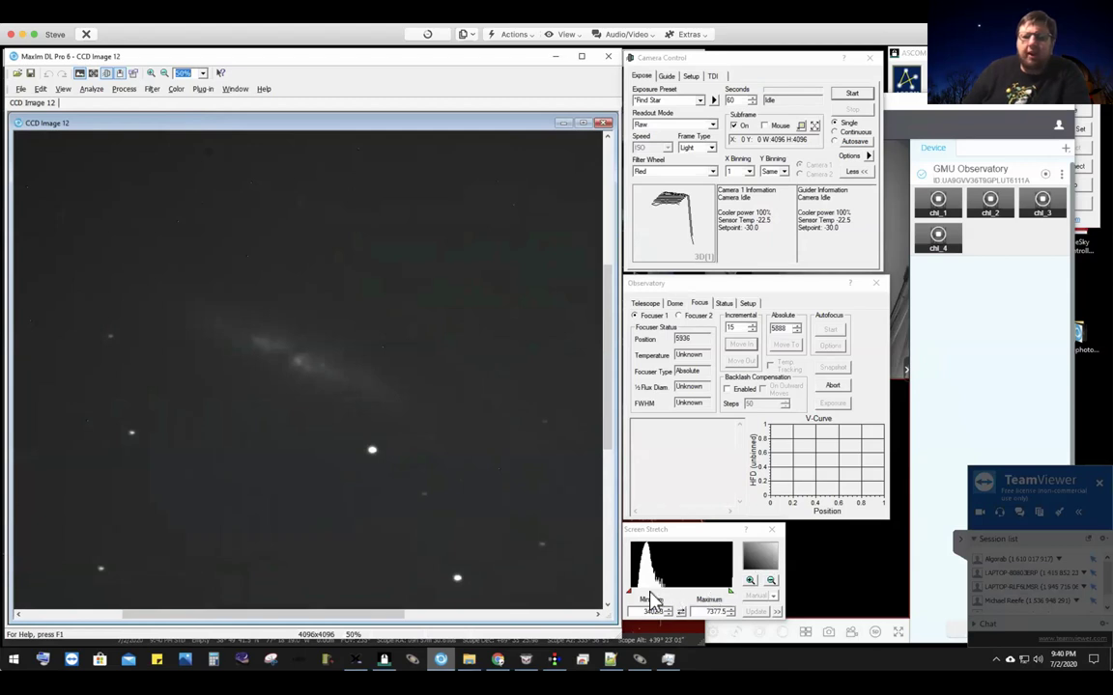
left_click_drag(632, 600, 634, 602)
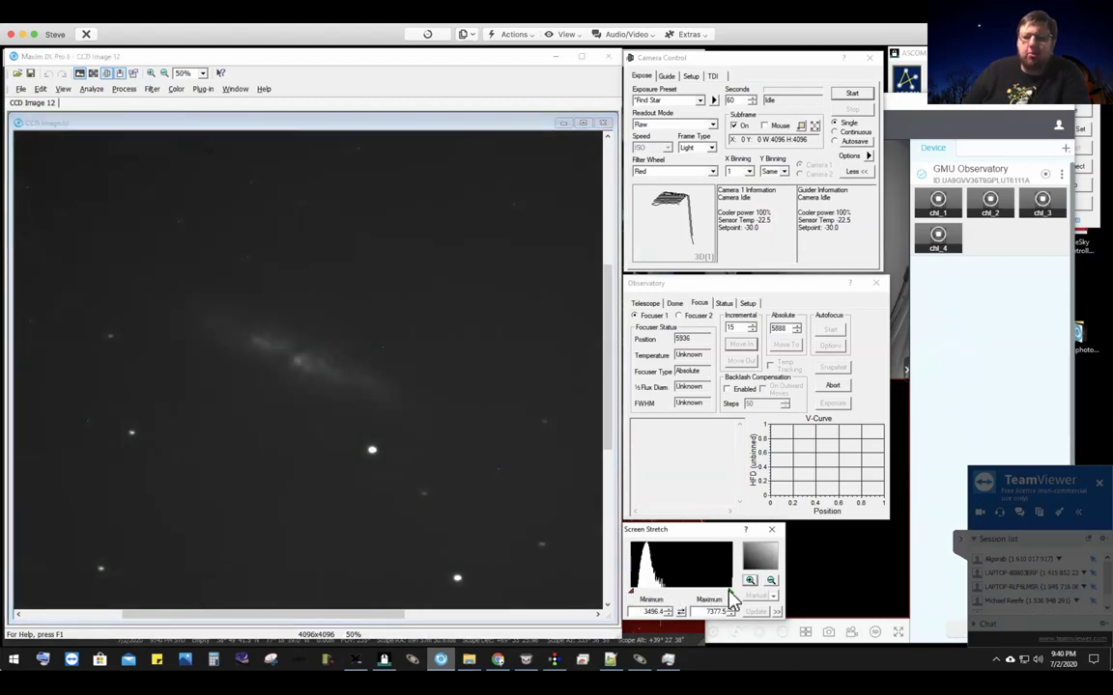
Step: Widen the histogram range and set the M82 image's screen stretch to about 3402 minimum and 6805 maximum
left_click_drag(731, 597, 718, 595)
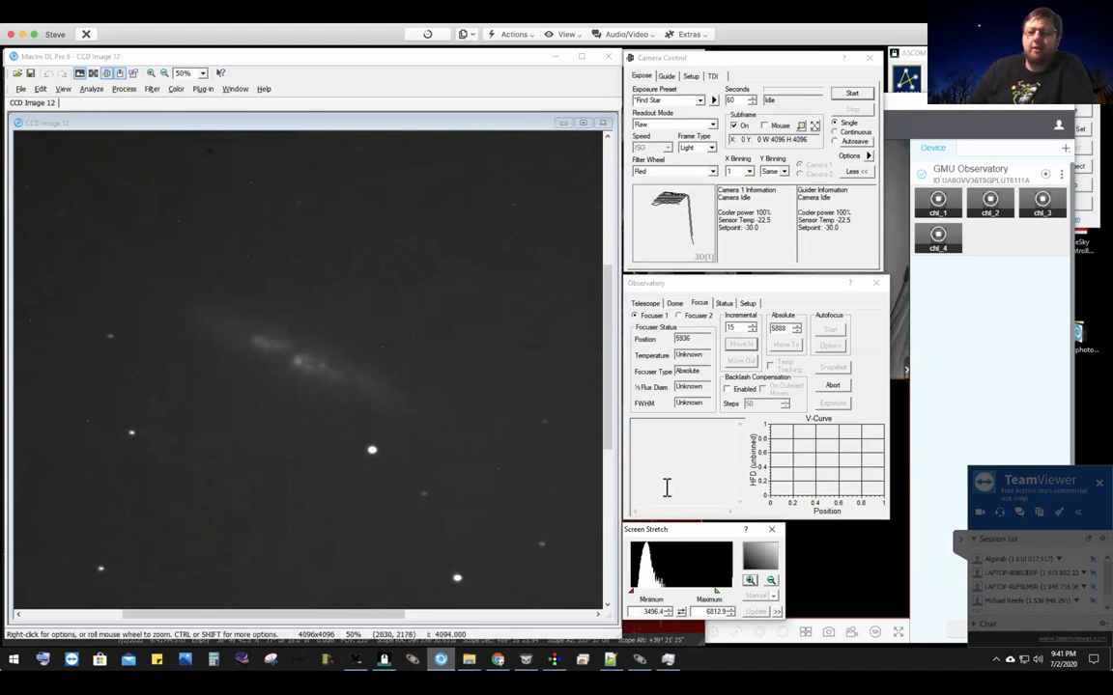
left_click_drag(717, 593, 707, 593)
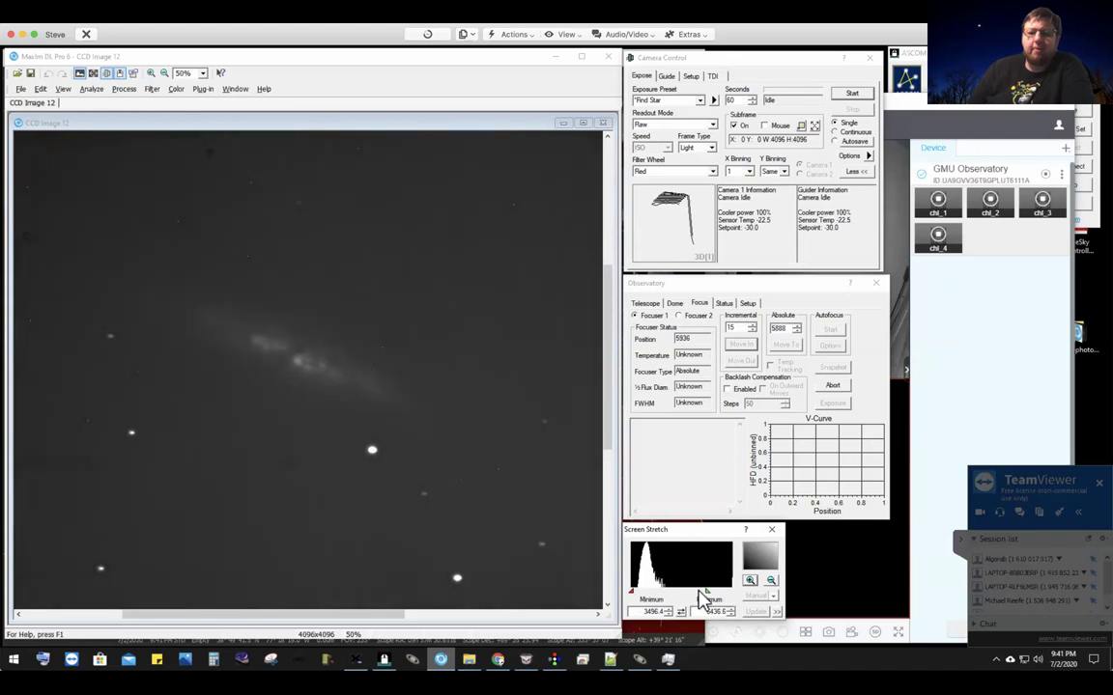
left_click(769, 580)
mouse_move(640, 592)
left_mouse_down()
mouse_move(667, 598)
mouse_move(649, 597)
left_mouse_up()
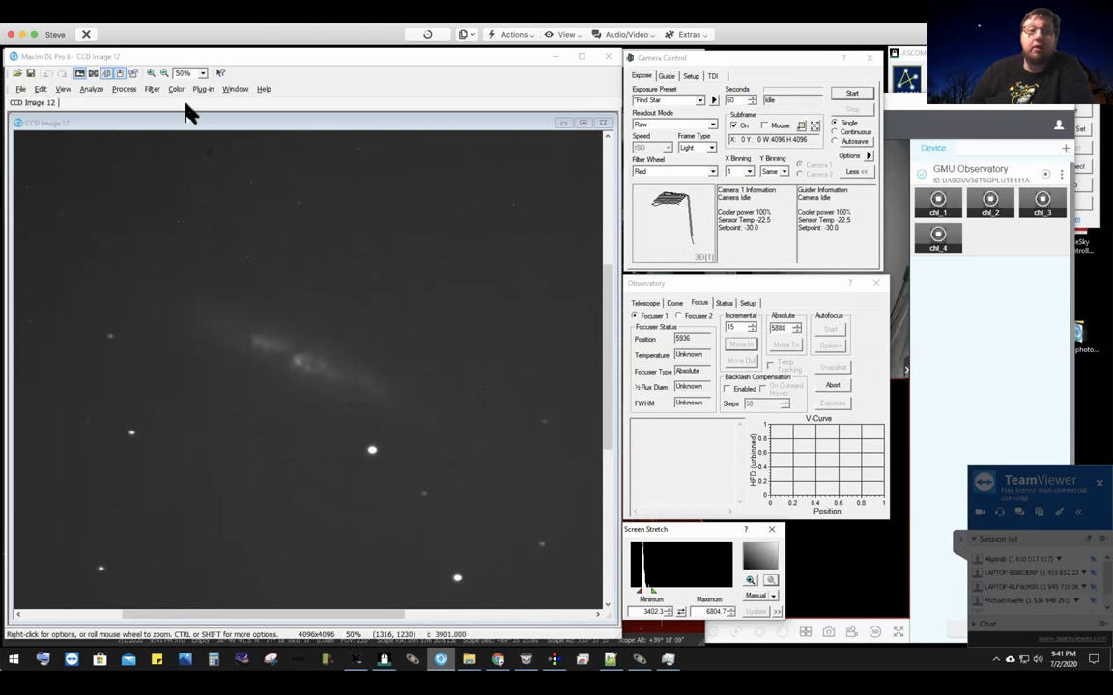
Step: Show the M82 image at 100% zoom and raise the screen stretch maximum to about 7372
left_click(201, 73)
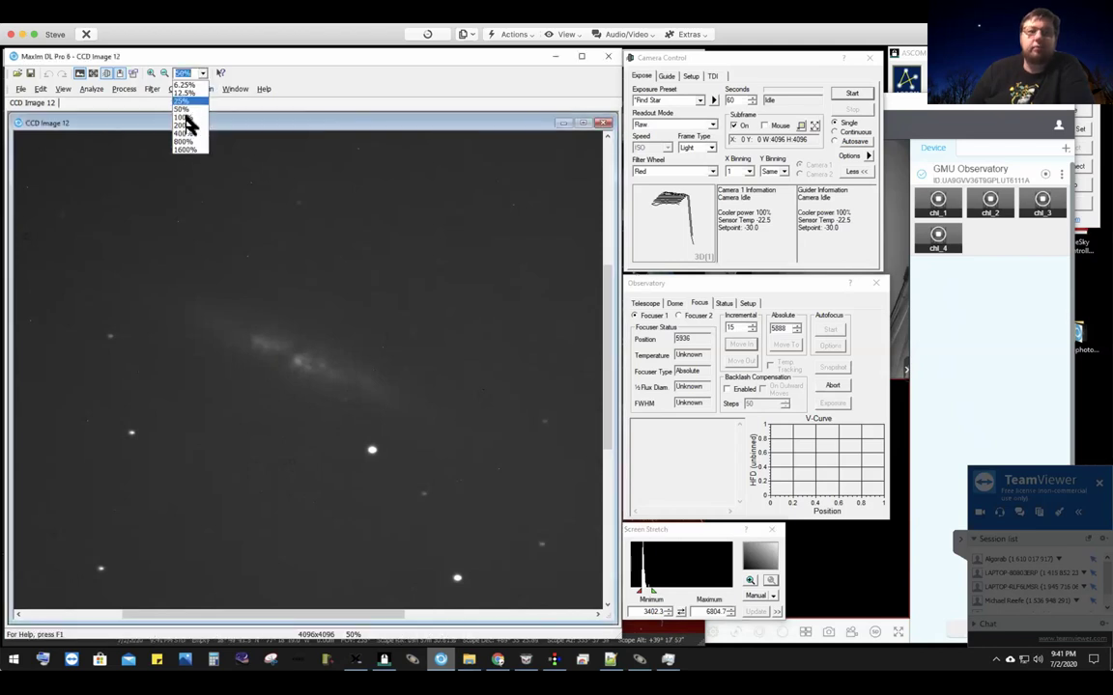
left_click(184, 117)
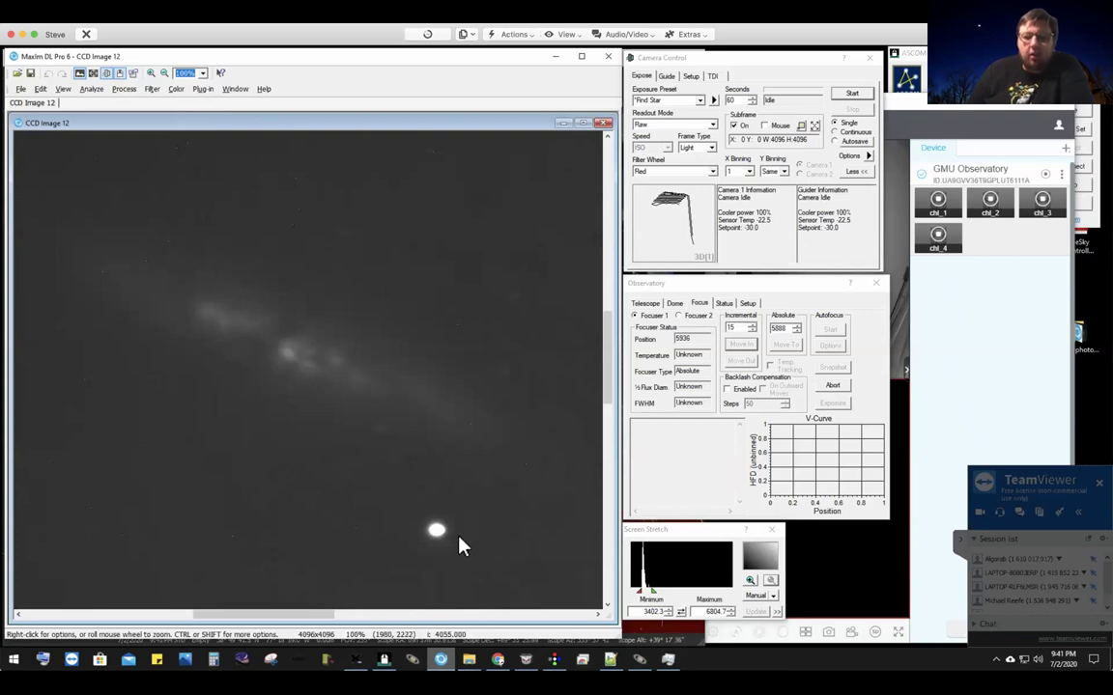
left_click(655, 589)
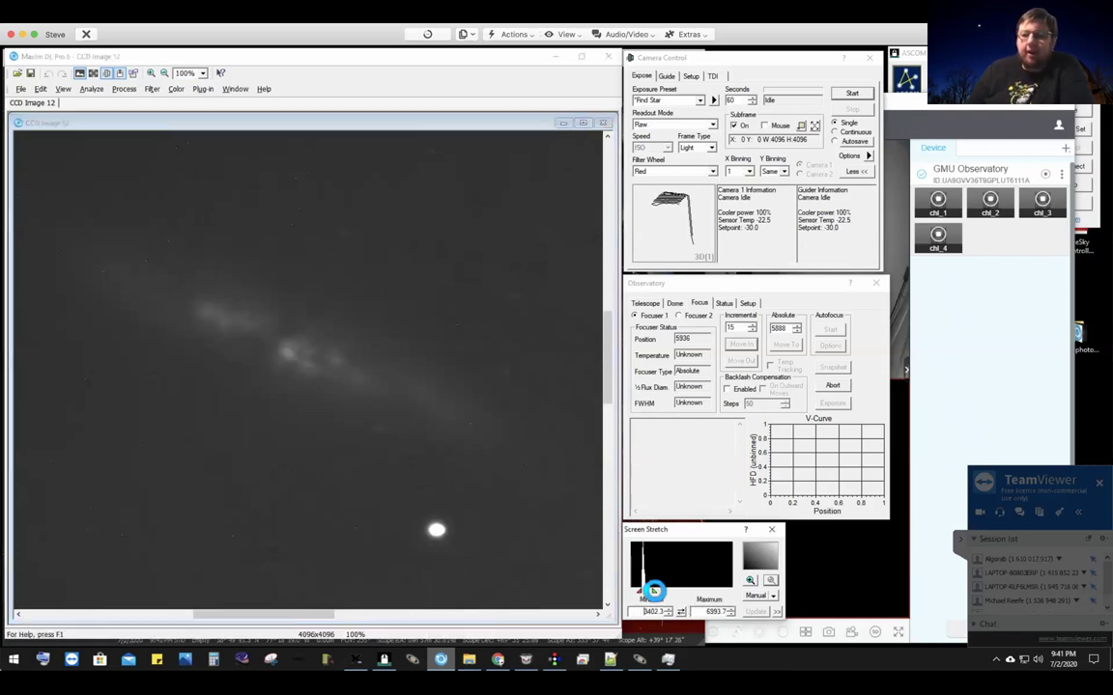
mouse_move(660, 591)
left_mouse_down()
mouse_move(719, 590)
mouse_move(655, 598)
left_mouse_up()
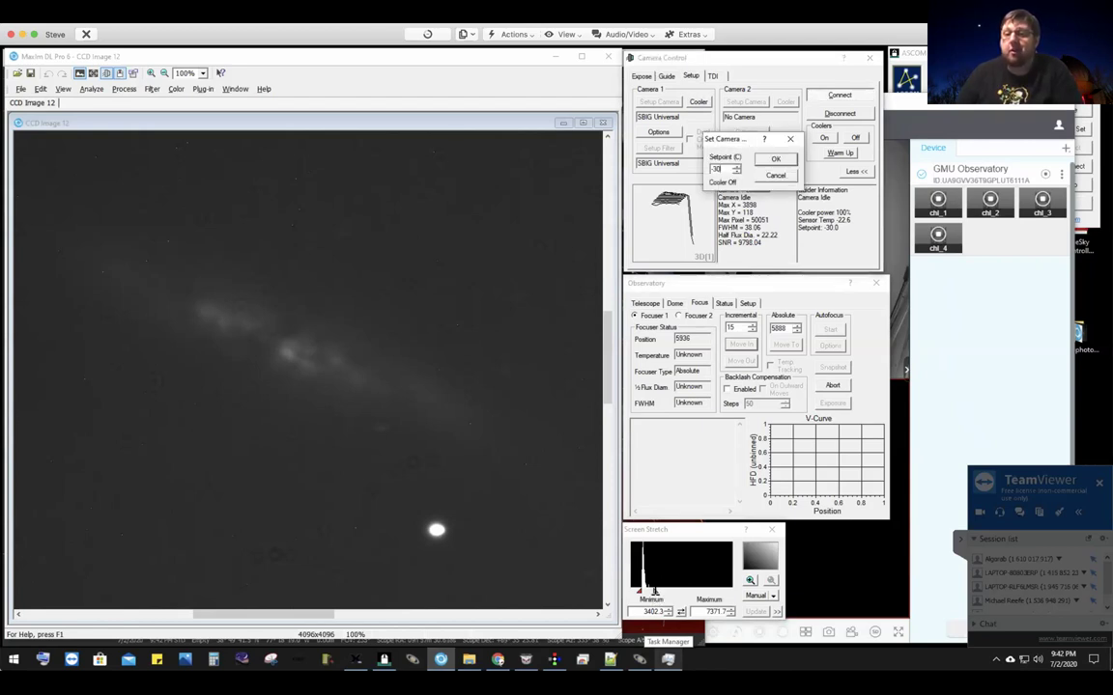
Step: Set the camera cooler setpoint to -22.6 °C
key("BackSpace")
type("-22.6")
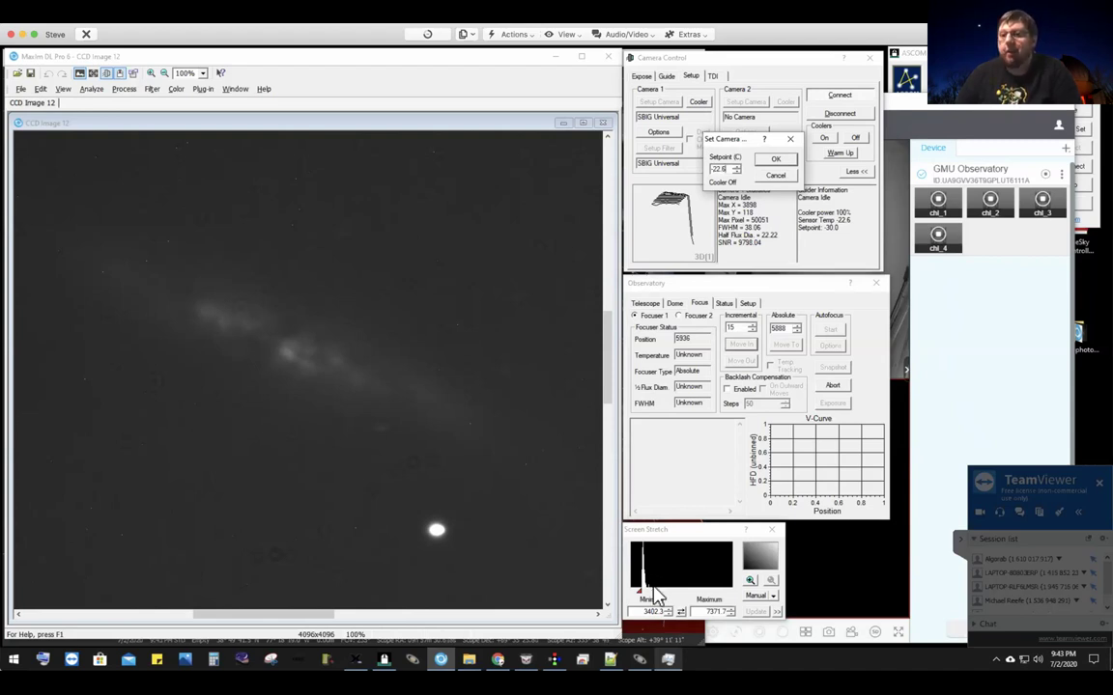
key("Return")
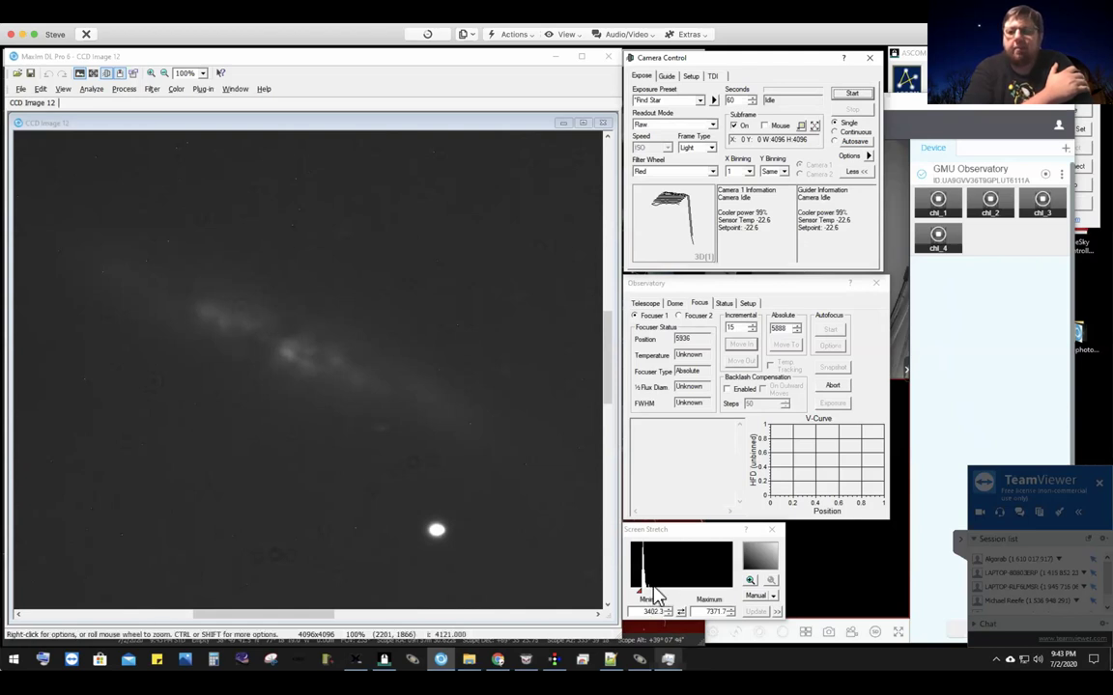
Step: Switch to the Night Owl camera feeds and move their window clear of the telescope and dome controls
scroll(519, 232, "down", 1)
scroll(309, 367, "down", 2)
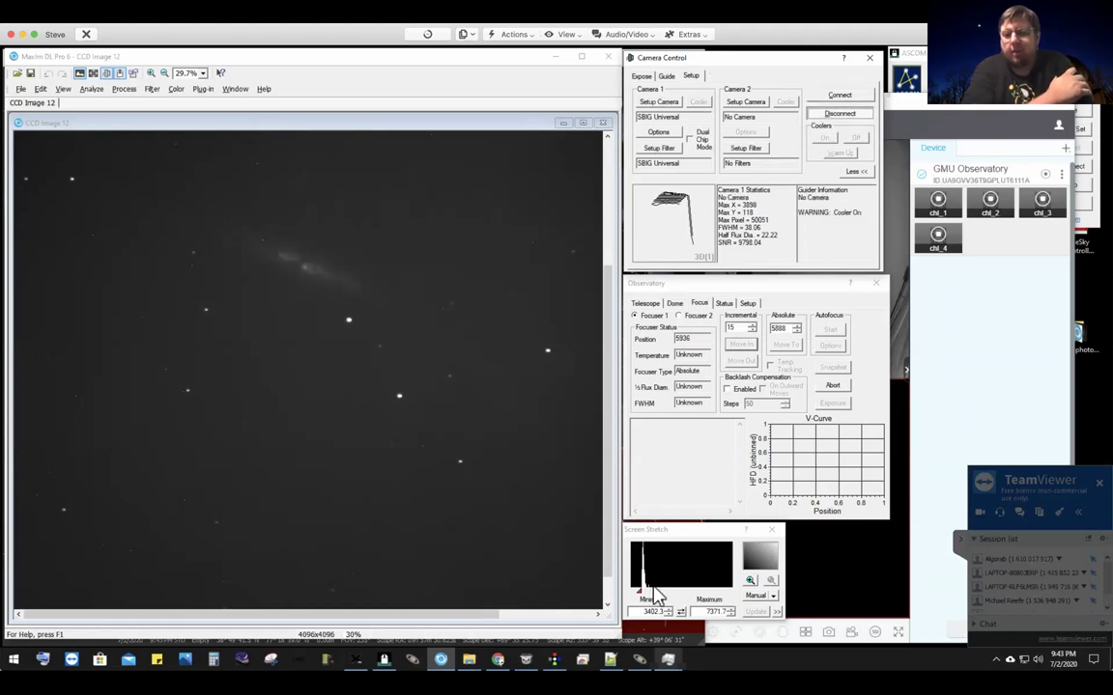
key("alt+Tab")
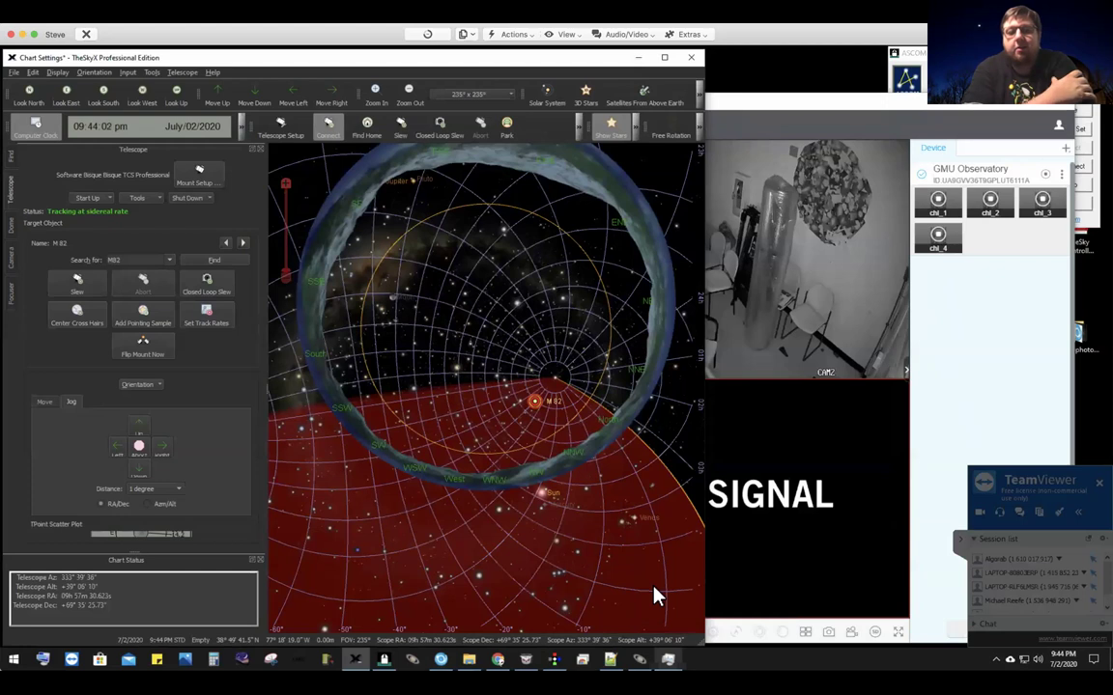
key("alt+Tab")
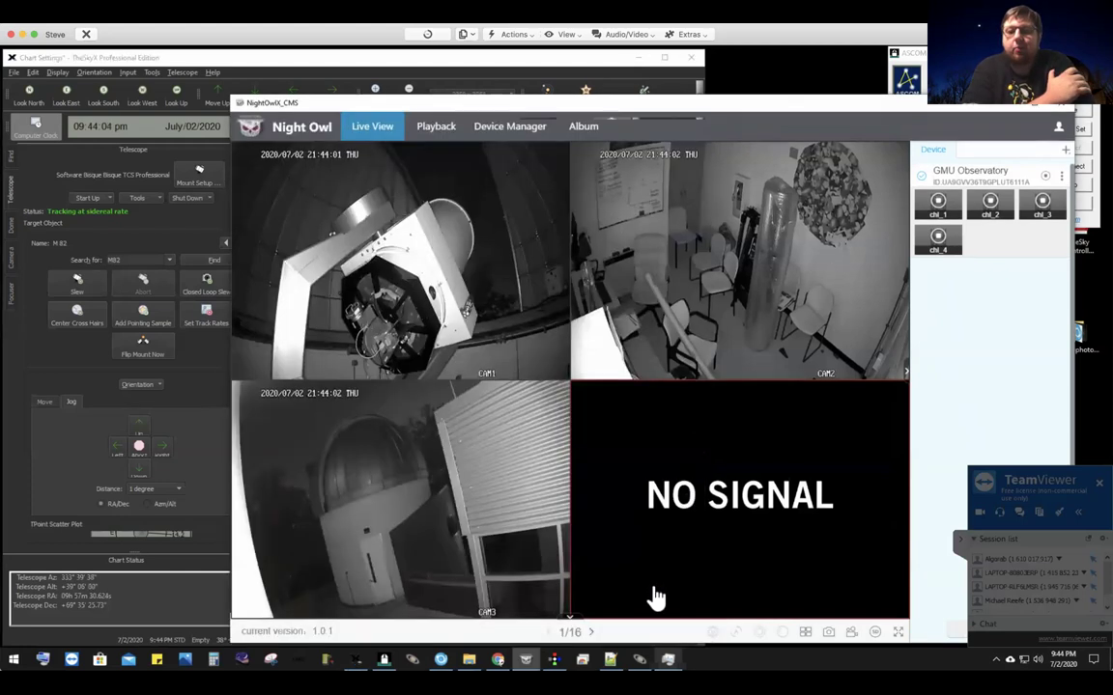
left_click_drag(441, 112, 903, 246)
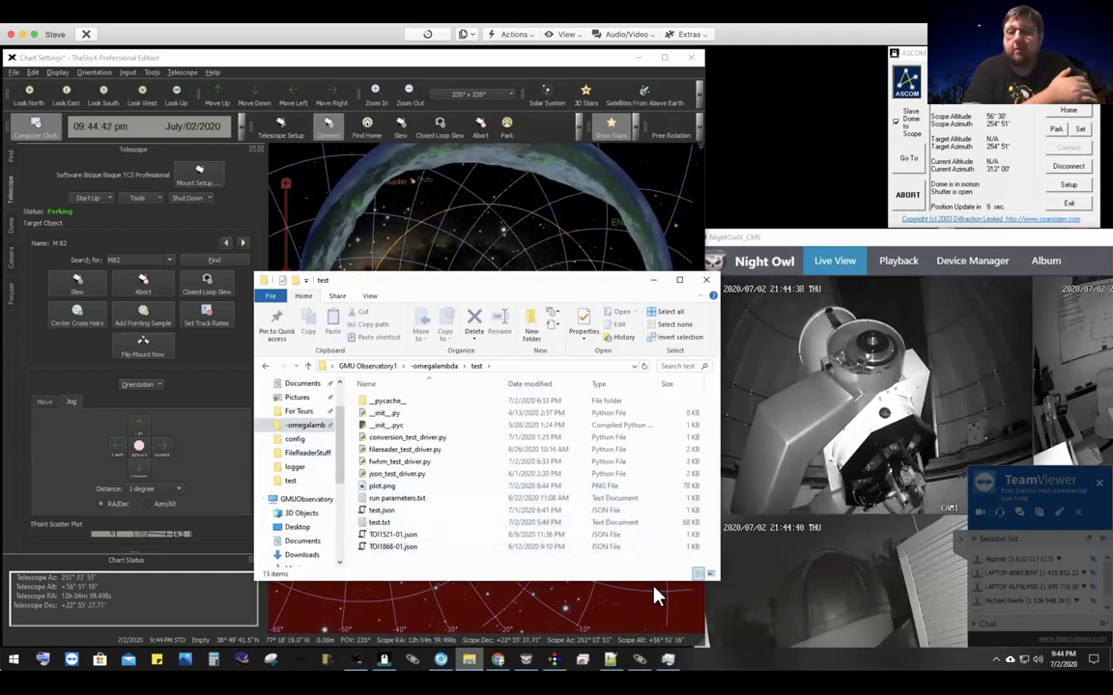
Step: Duplicate the observation ticket TOI1868-01.json within the test folder
key("End")
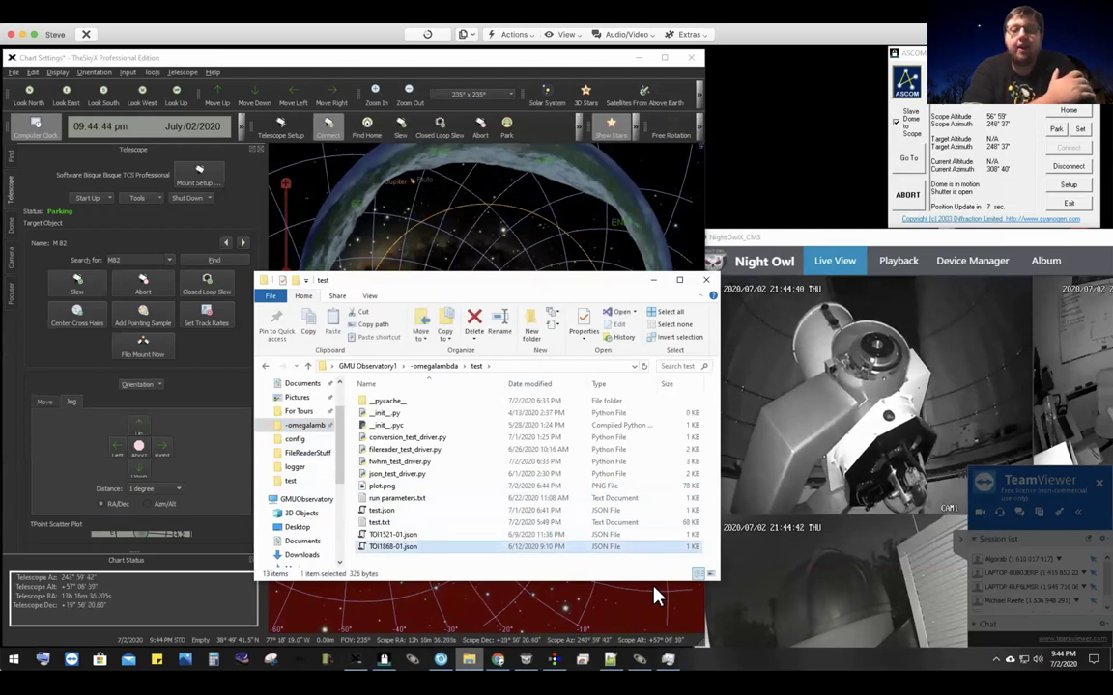
key("Menu")
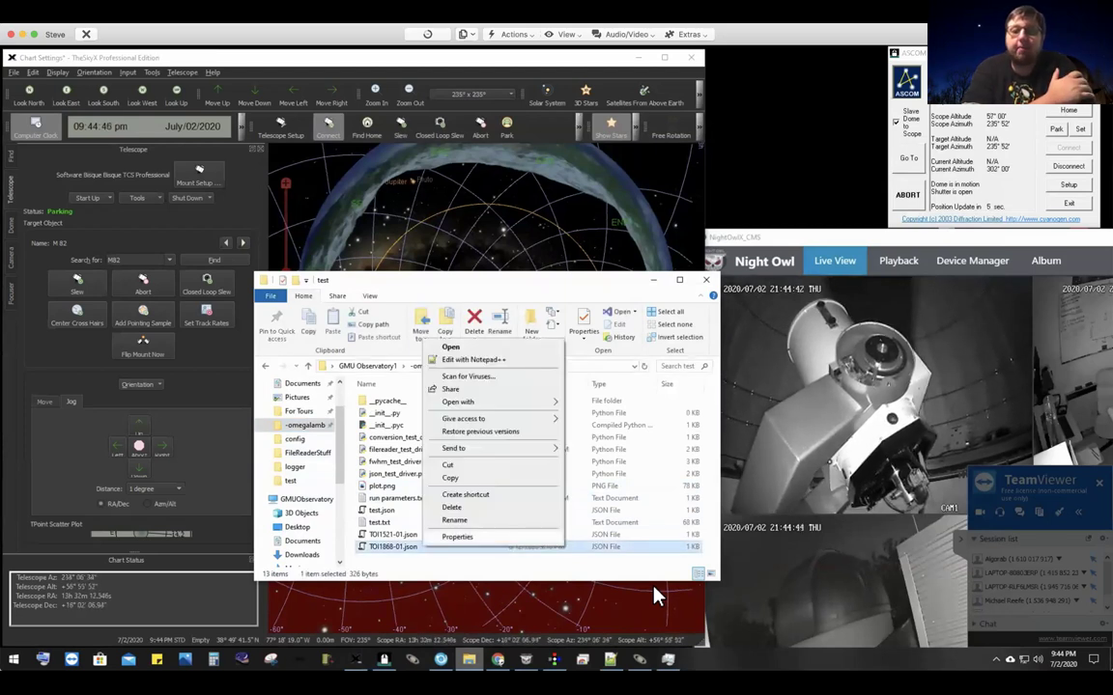
key("Escape")
key("ctrl+v")
Step: Rename the copied ticket file as TOI1829-01.json
key("Menu")
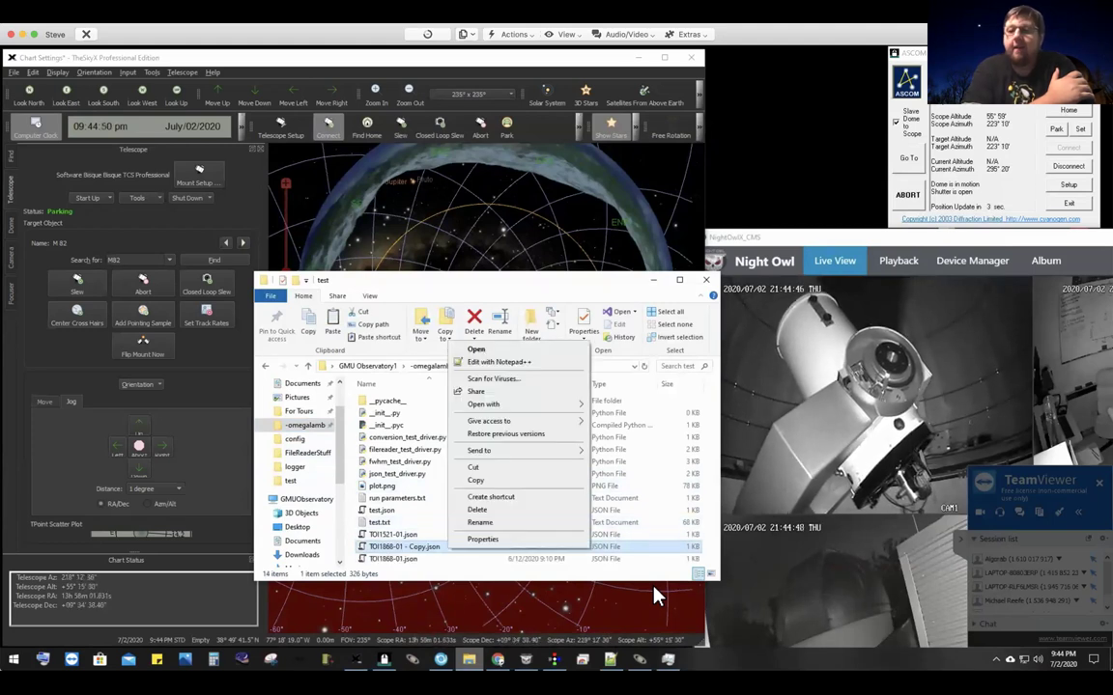
key("m")
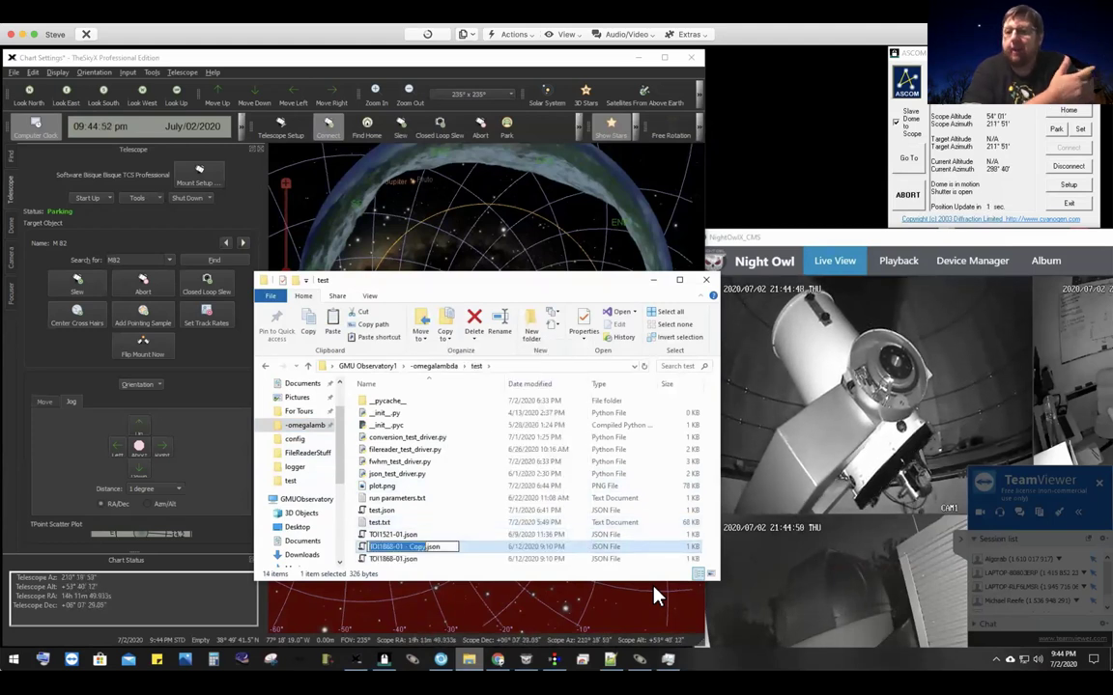
type("TOI")
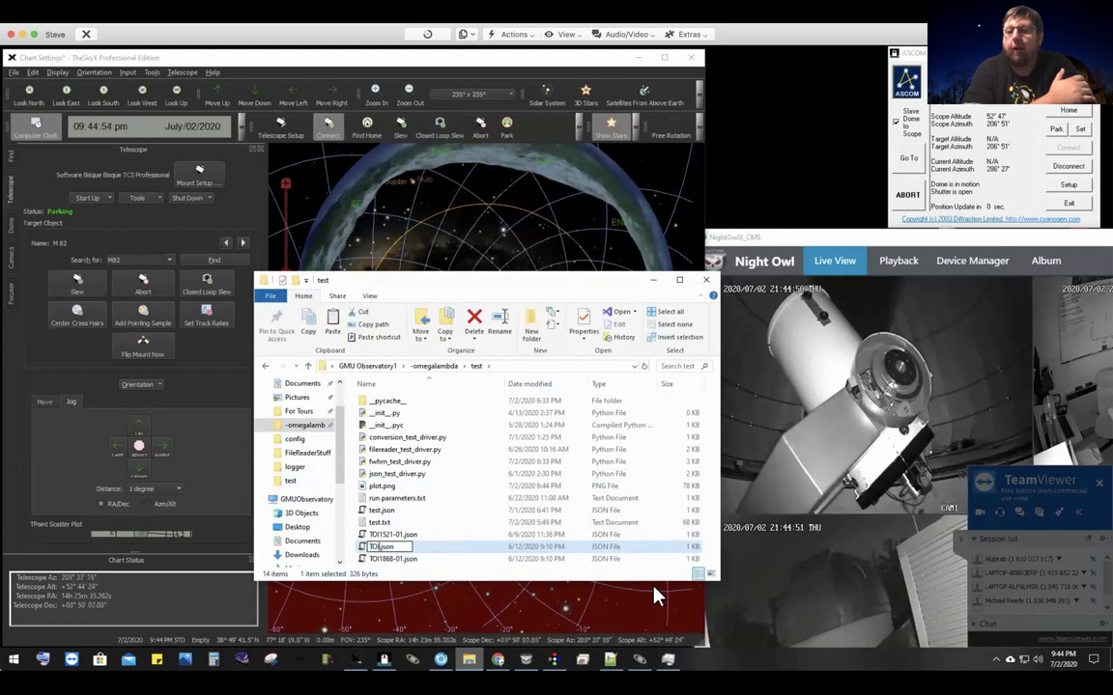
type("18")
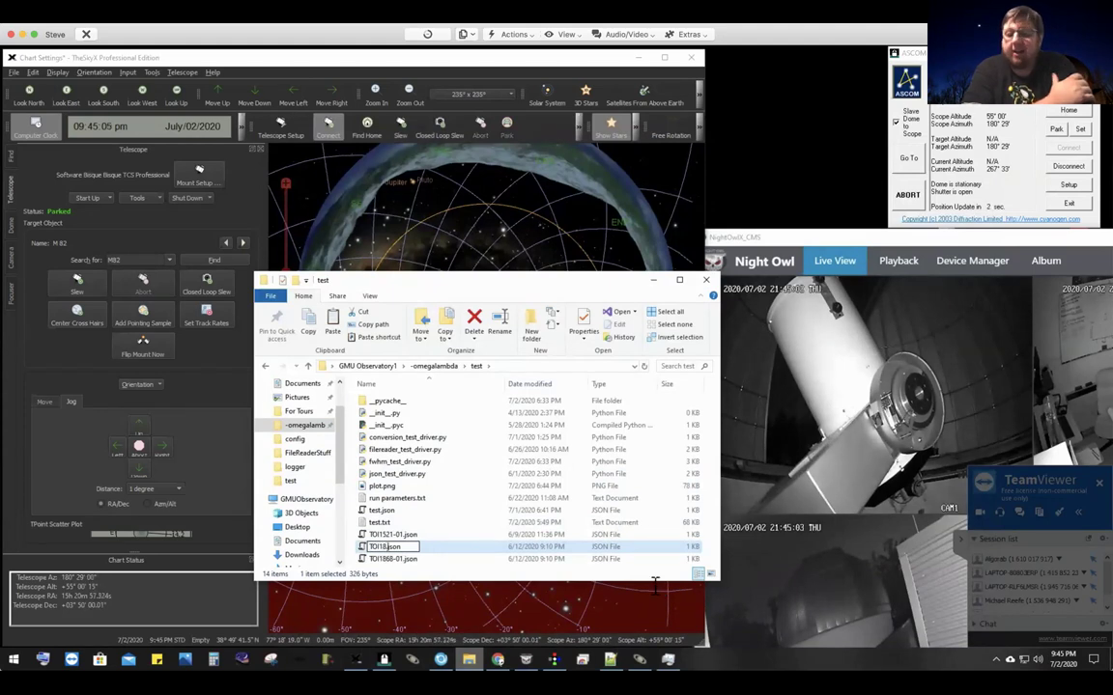
type("29")
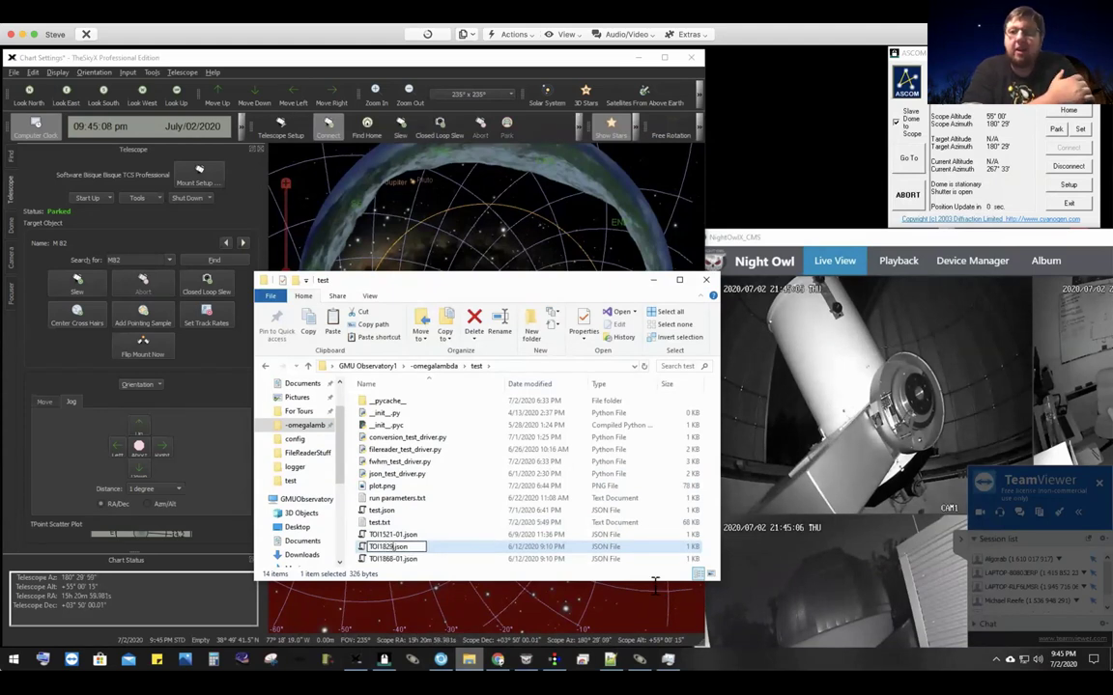
type("-01")
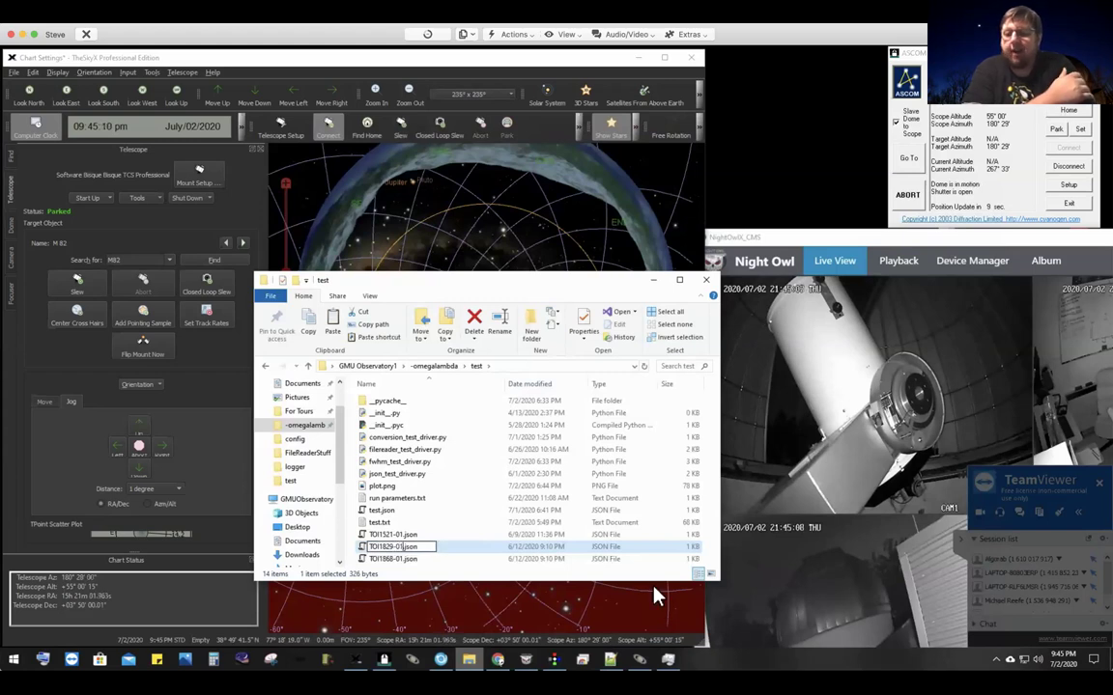
key("Return")
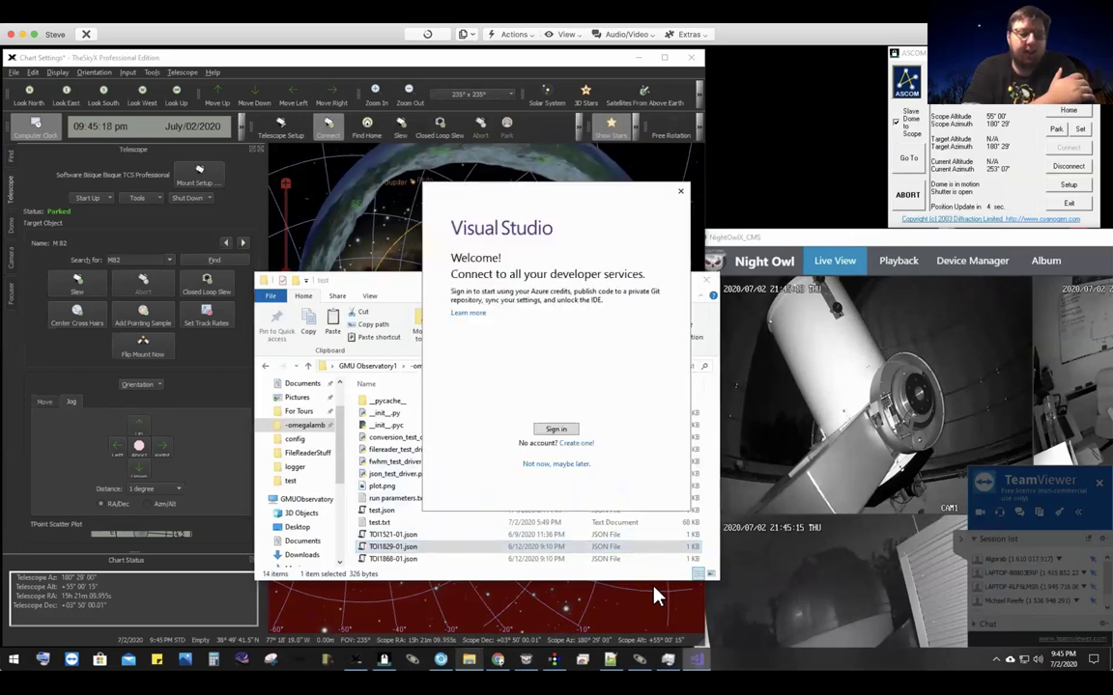
Step: Exit Visual Studio from its welcome screen without signing in
key("Escape")
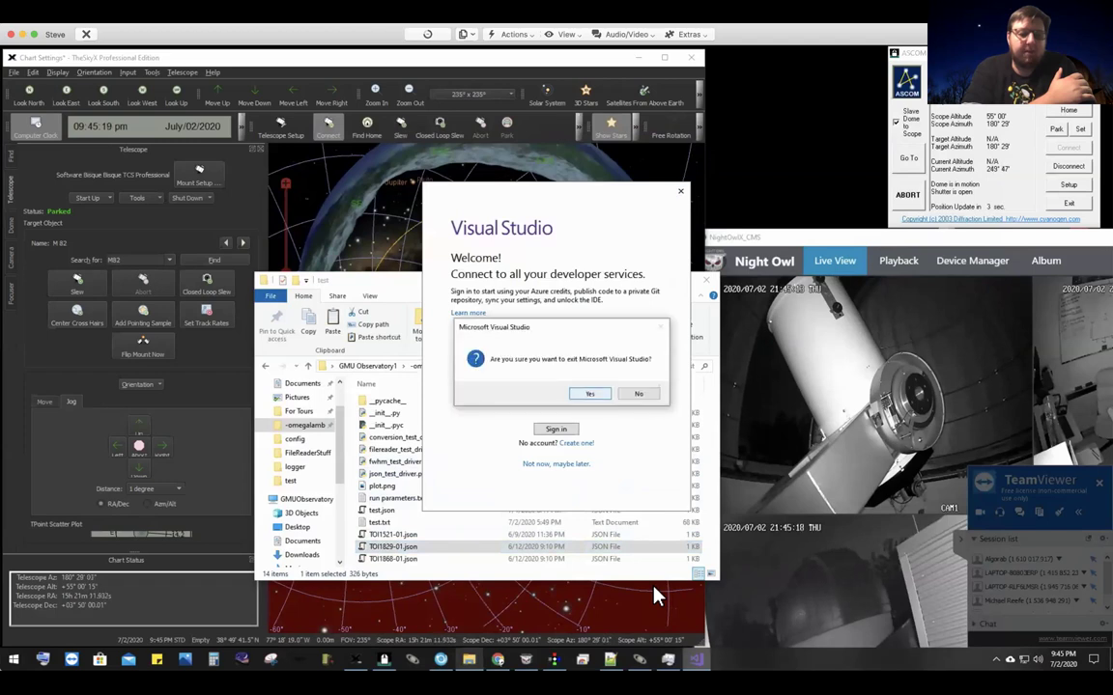
key("Escape")
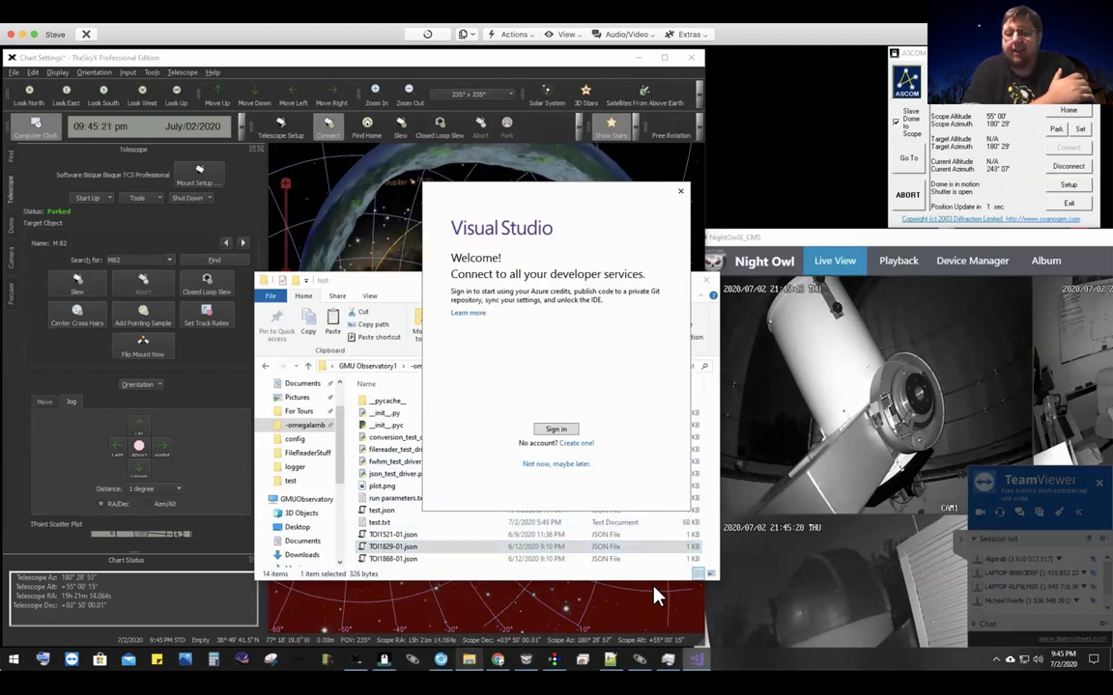
key("Escape")
key("Return")
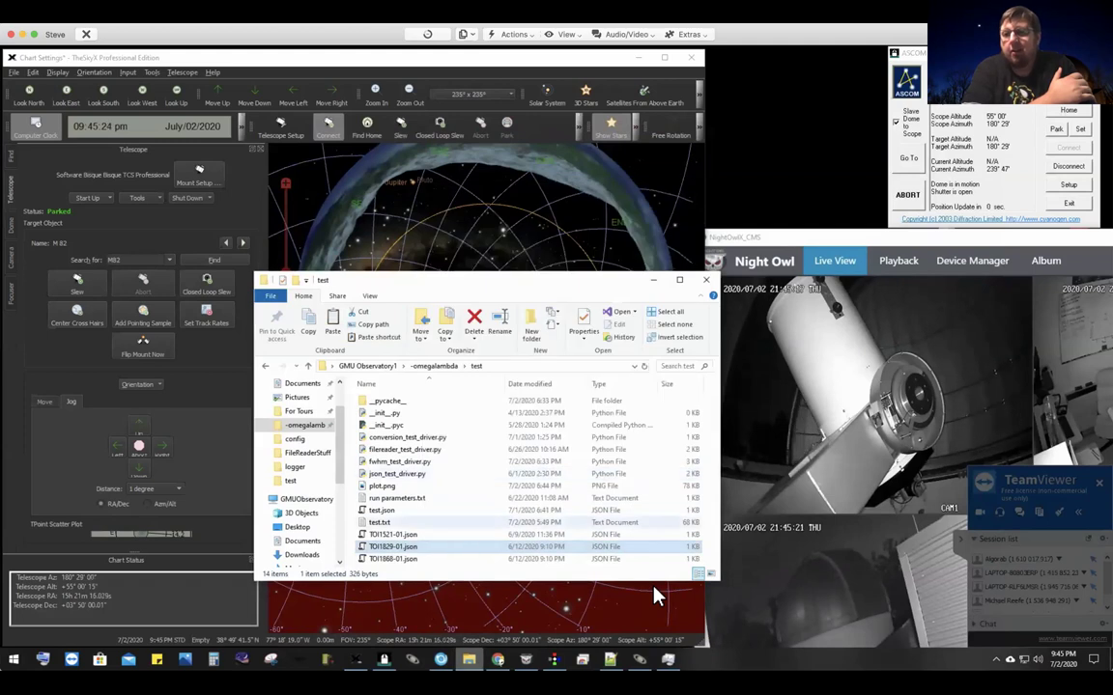
Step: Open TOI1829-01.json in Notepad
key("Menu")
key("Down")
key("Down")
key("Down")
key("Down")
key("Down")
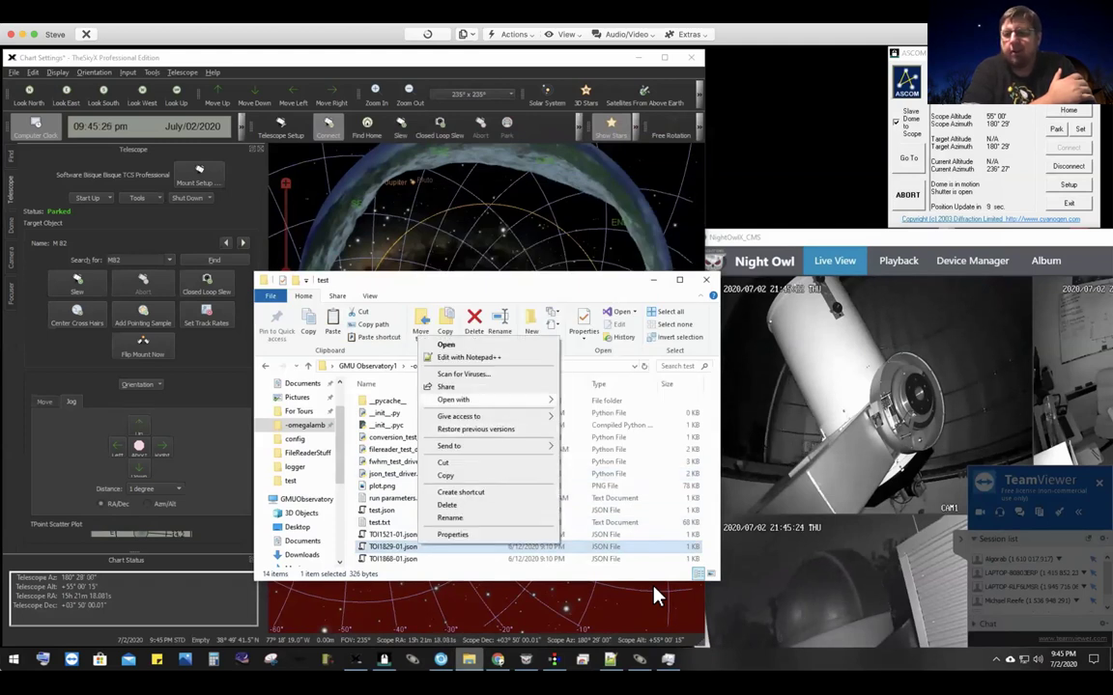
key("Right")
key("Down")
key("Return")
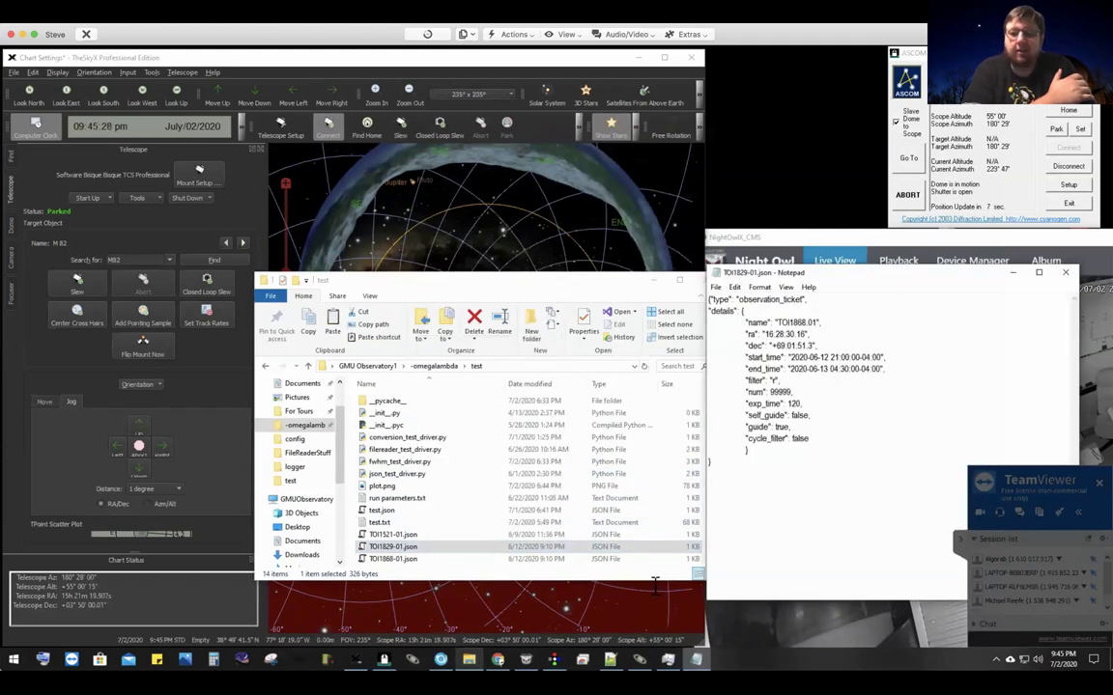
Step: Change the ticket's target name to TOI1829.01
key("Down")
key("Down")
key("End")
key("Left")
key("Left")
key("Left")
key("shift+Left")
key("shift+Left")
key("shift+Left")
key("shift+Left")
key("shift+Left")
key("shift+Left")
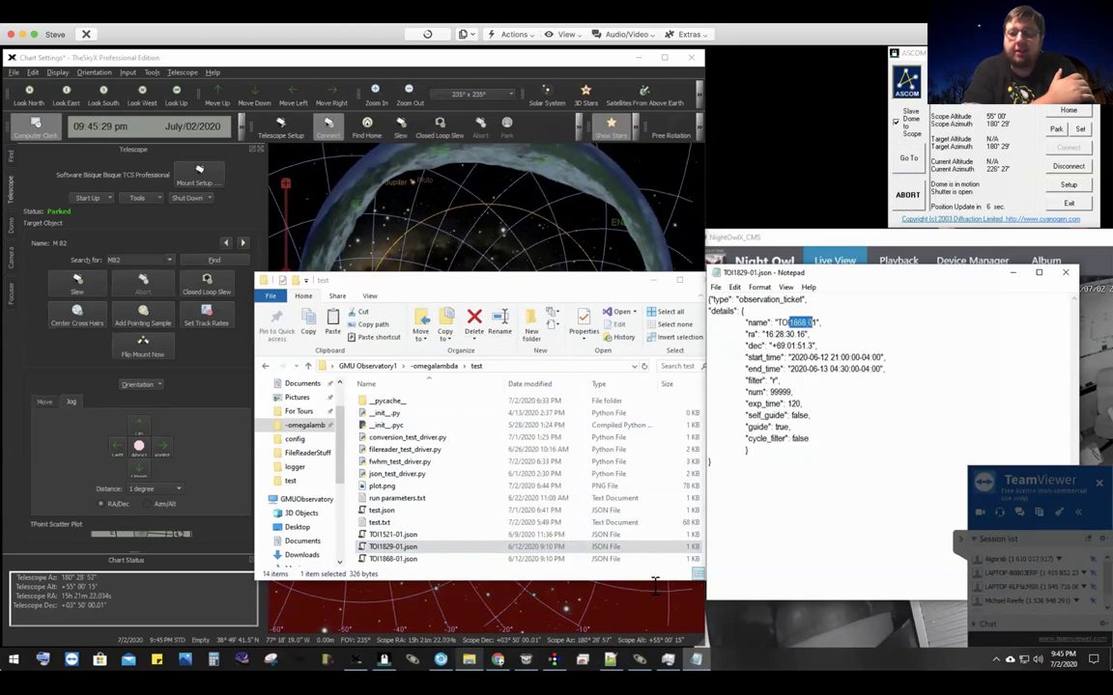
type("1829")
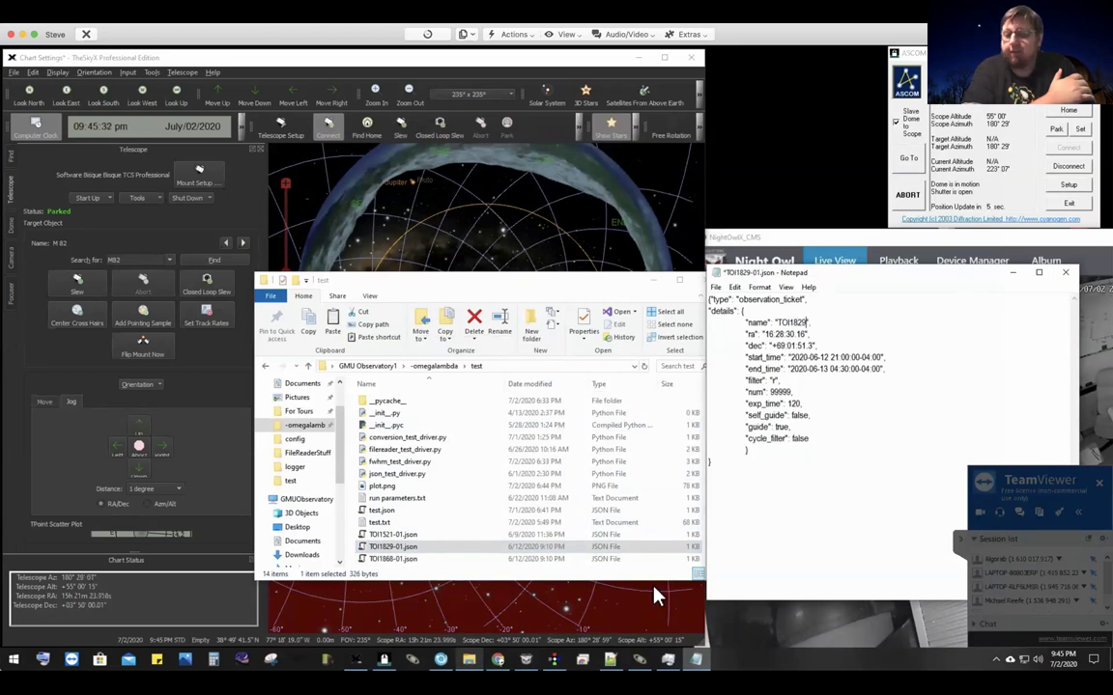
type(".01")
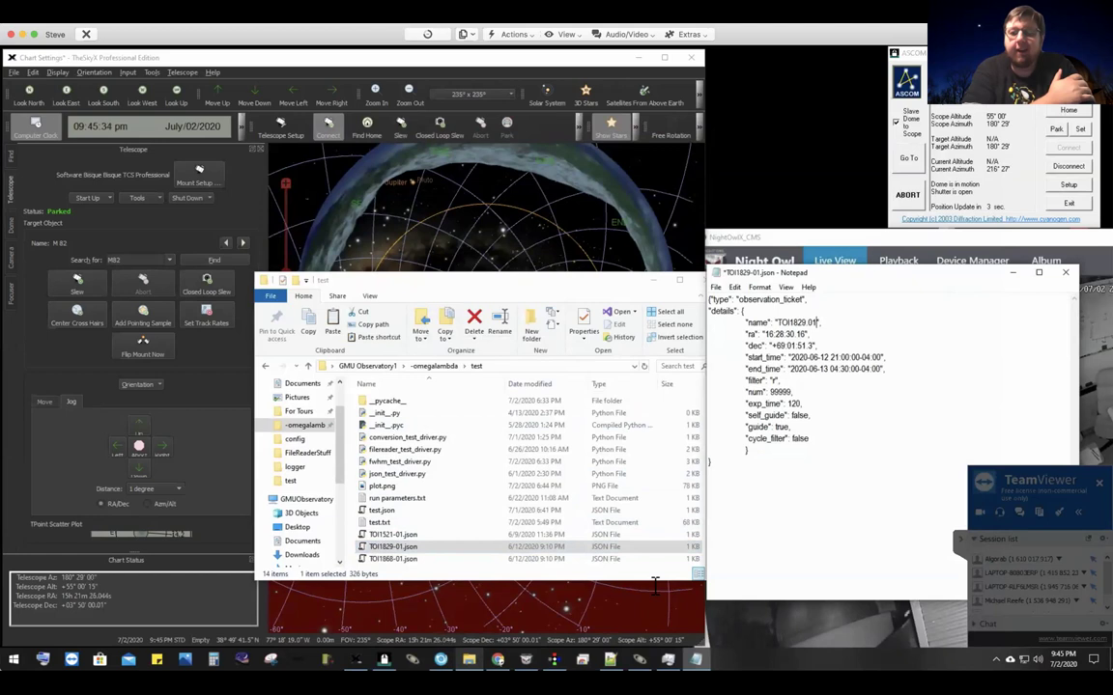
Step: Set the ticket's right ascension (ra) to 19:23:30.59
key("Down")
key("End")
key("Left")
key("Left")
key("shift+Left")
key("shift+Left")
key("shift+Left")
key("shift+Left")
key("shift+Left")
key("shift+Left")
key("shift+Left")
key("shift+Left")
key("shift+Left")
key("shift+Left")
key("shift+Left")
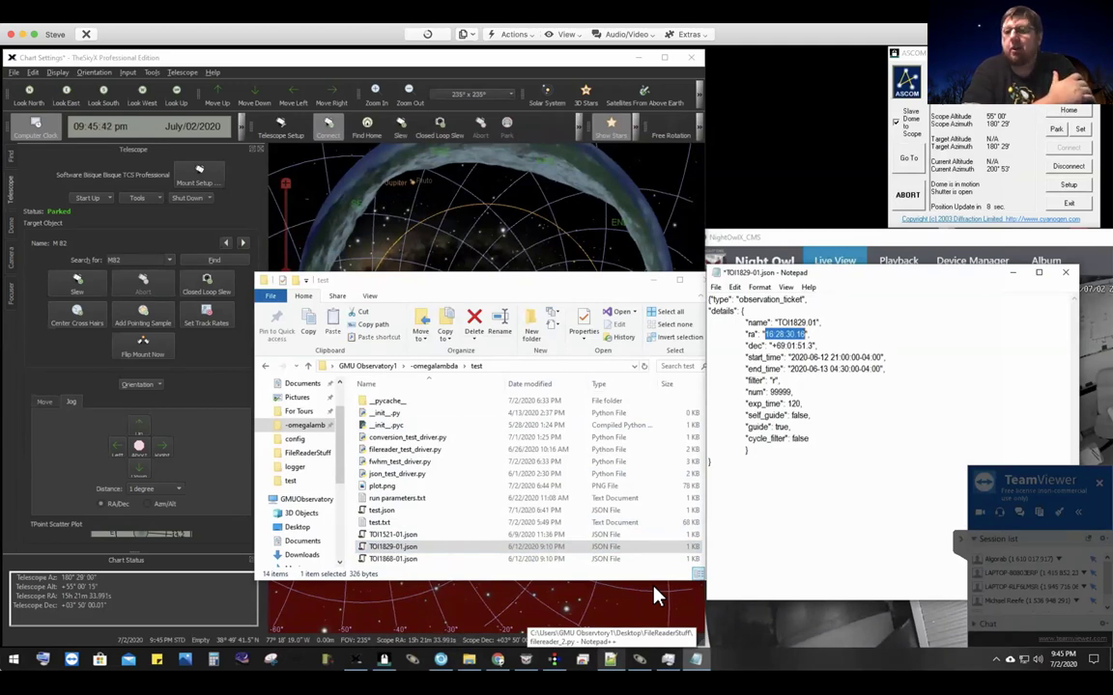
type("19")
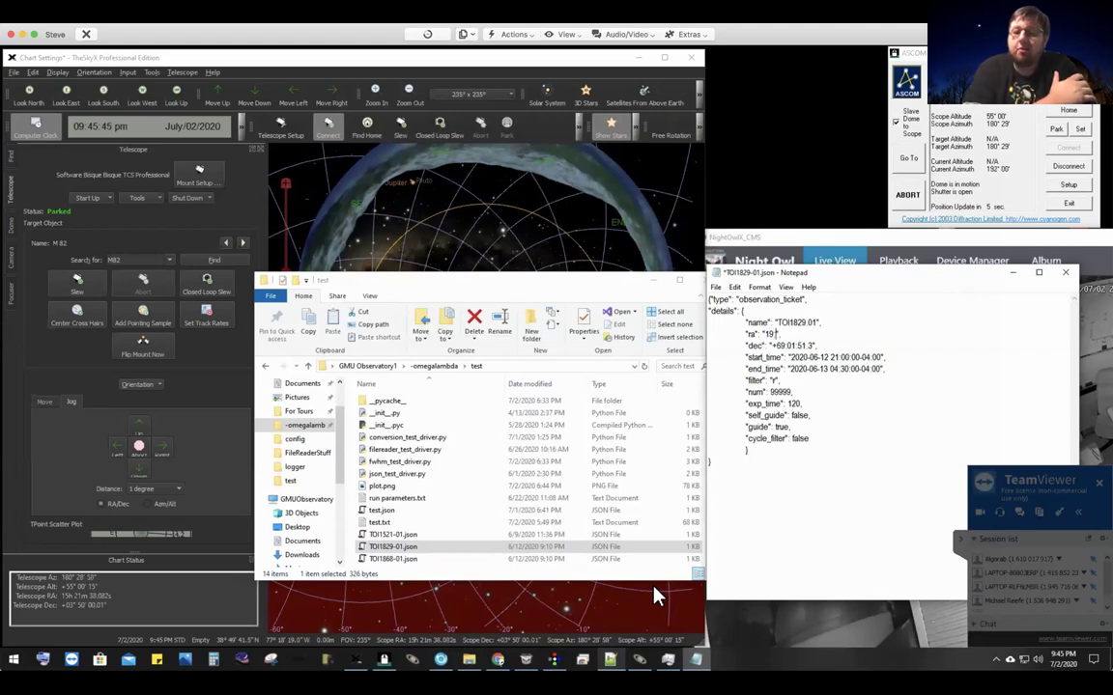
type(":23:30.59")
Step: Set the ticket's declination (dec) to +78:45:15, keeping the plus sign and quotation marks
key("shift+Right")
key("shift+Right")
key("shift+Right")
key("shift+Right")
key("shift+Right")
key("shift+Right")
key("shift+Right")
key("shift+Right")
key("shift+Right")
key("shift+Right")
key("shift+Right")
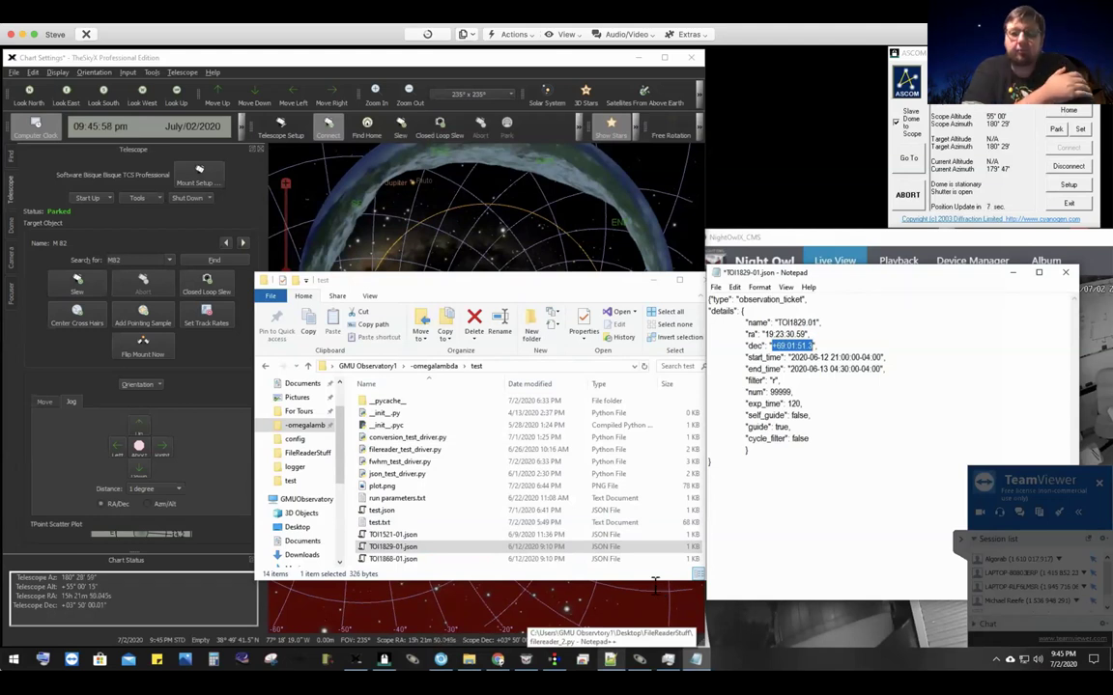
key("Right")
key("shift+Left")
key("shift+Left")
key("shift+Left")
key("shift+Left")
key("shift+Left")
key("shift+Left")
key("shift+Left")
key("shift+Left")
key("shift+Left")
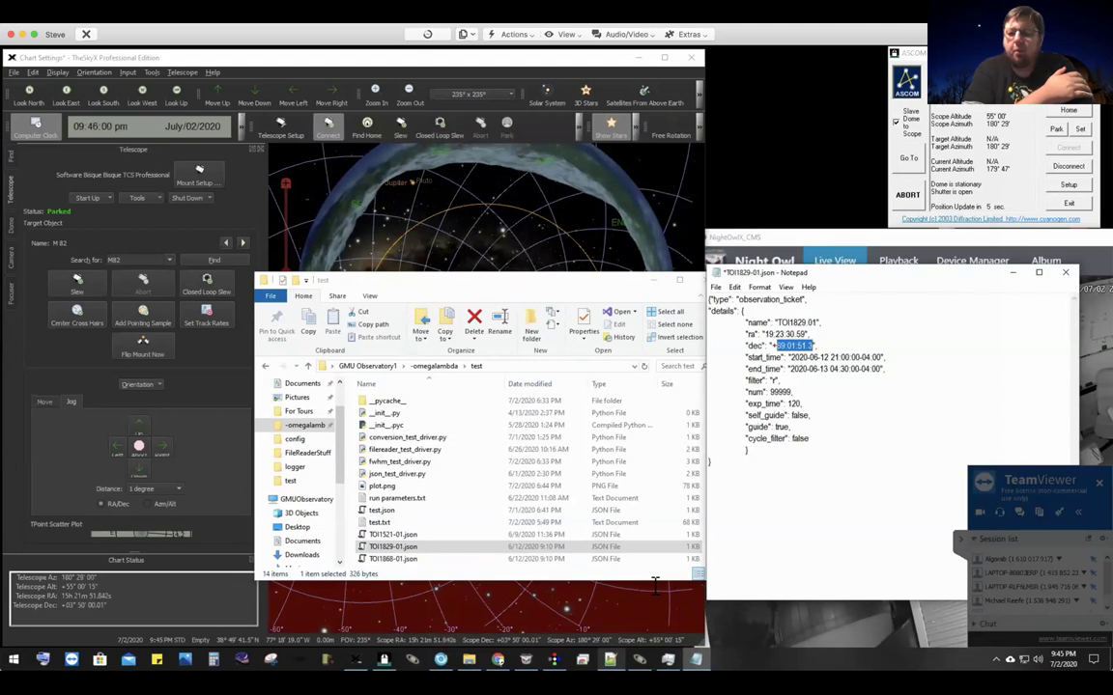
type("78:45:15")
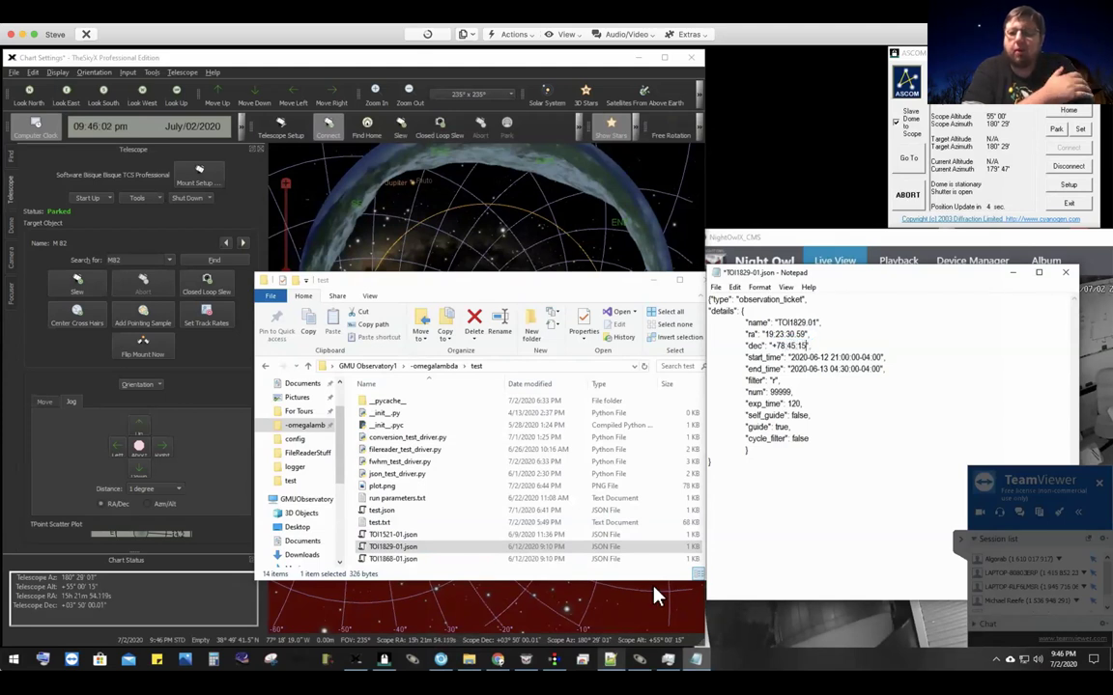
Step: Complete the ticket's declination as +78:45:15.1 and set the start_time date to 2020-07-02
type(".1")
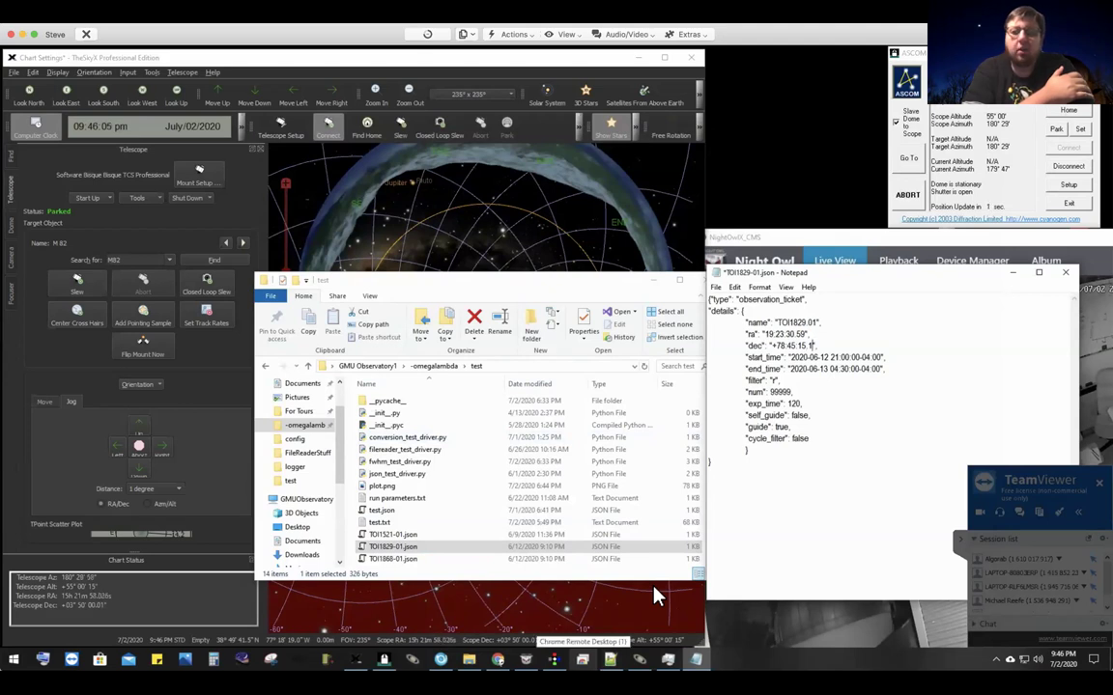
key("Down")
key("shift+Right")
key("shift+Right")
key("shift+Right")
key("shift+Right")
type("7-02")
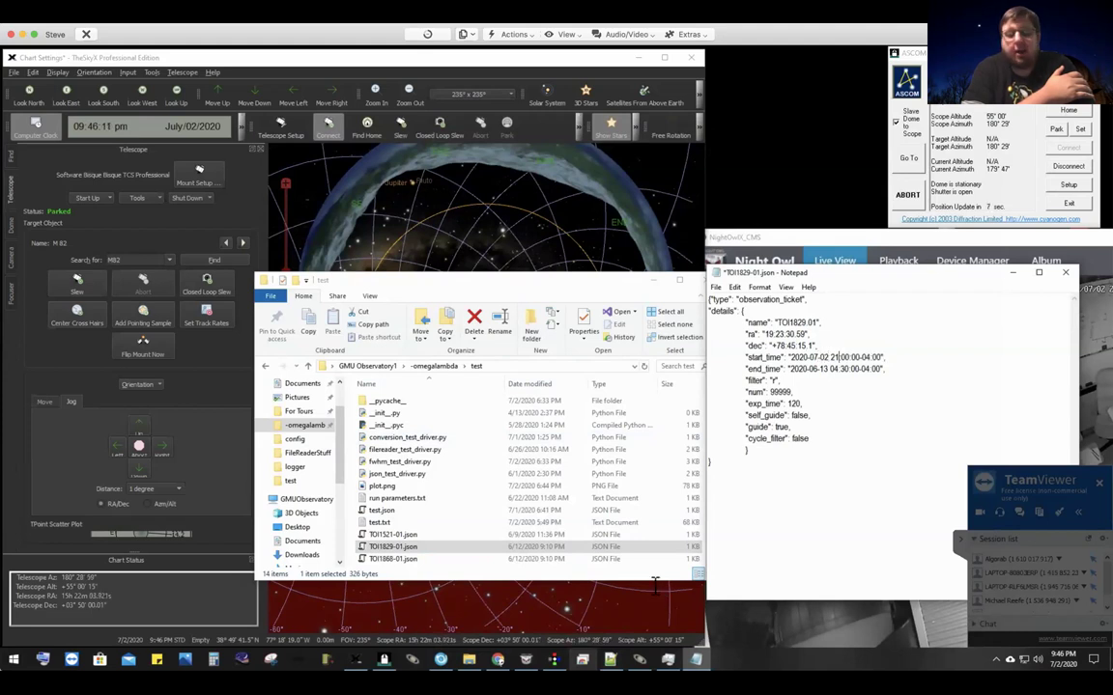
Step: Set the date in the ticket's end_time to 2020-07-02
key("Right")
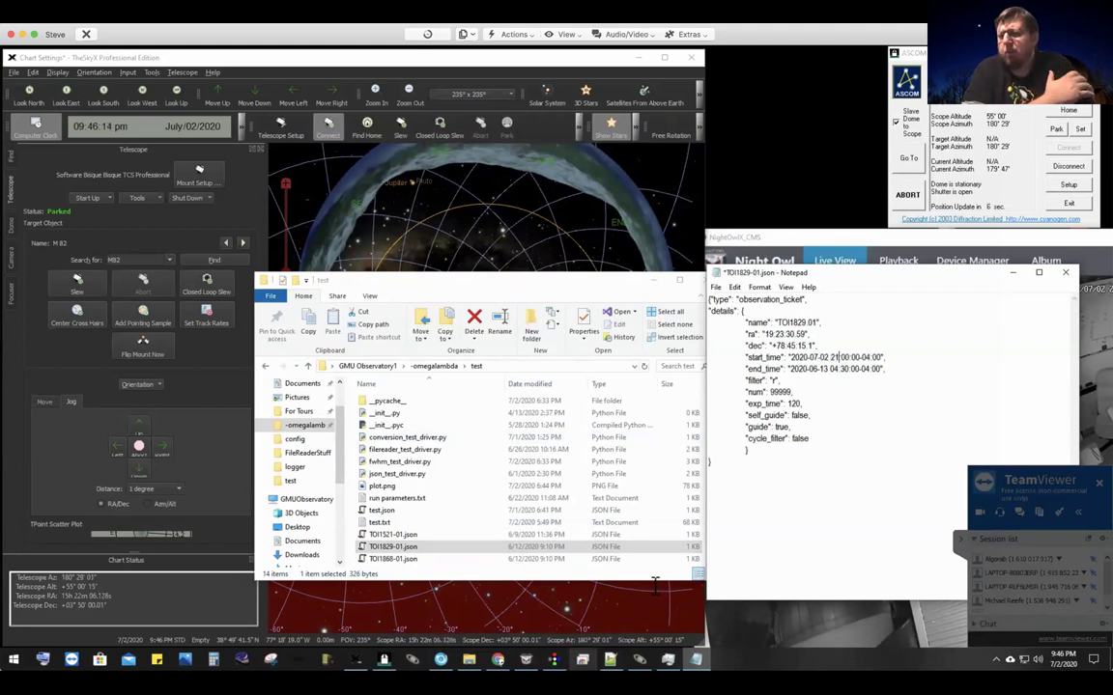
key("shift+Right")
key("shift+Right")
key("shift+Right")
key("shift+Right")
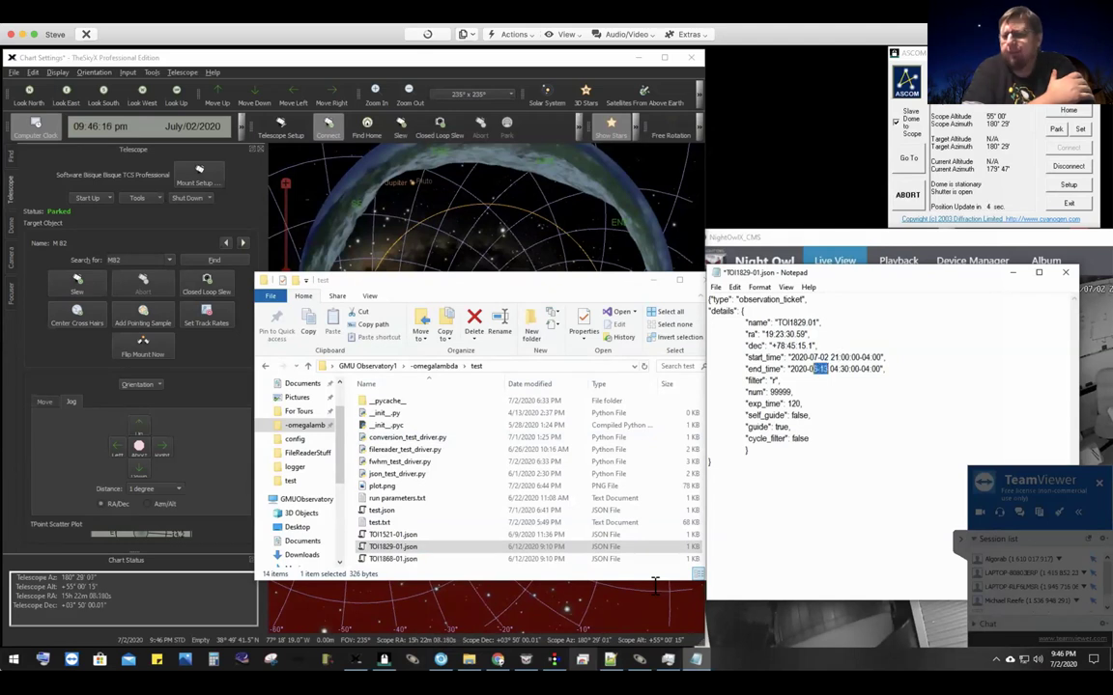
type("7-02")
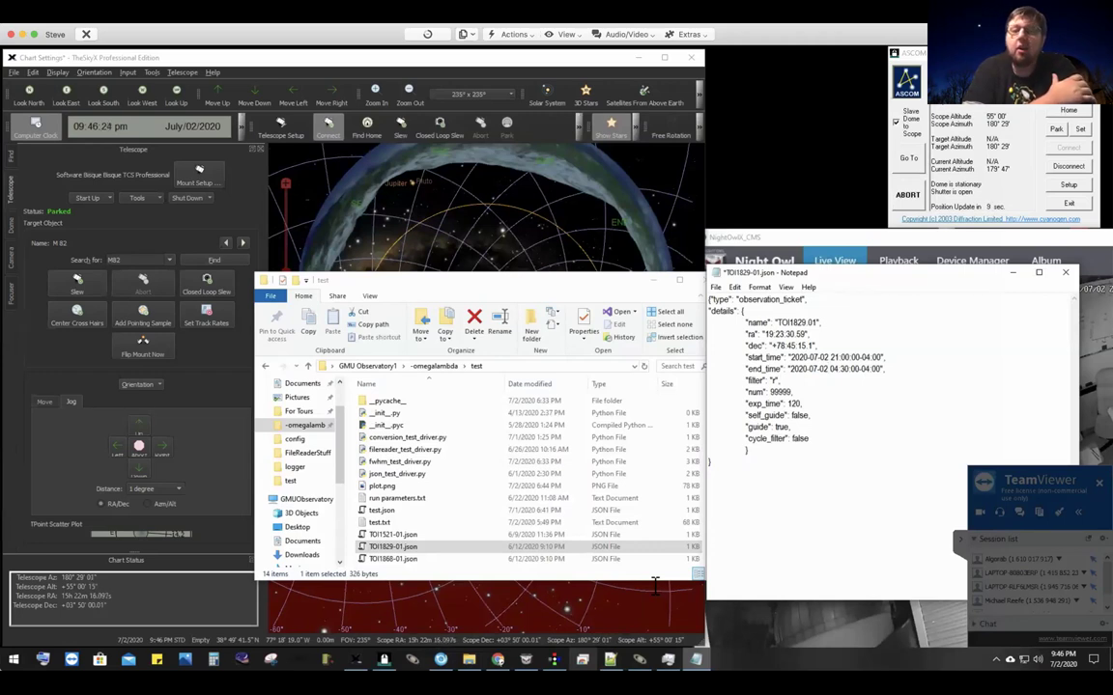
Step: Save the edited observation ticket and close the file
key("Down")
key("Down")
key("Down")
key("End")
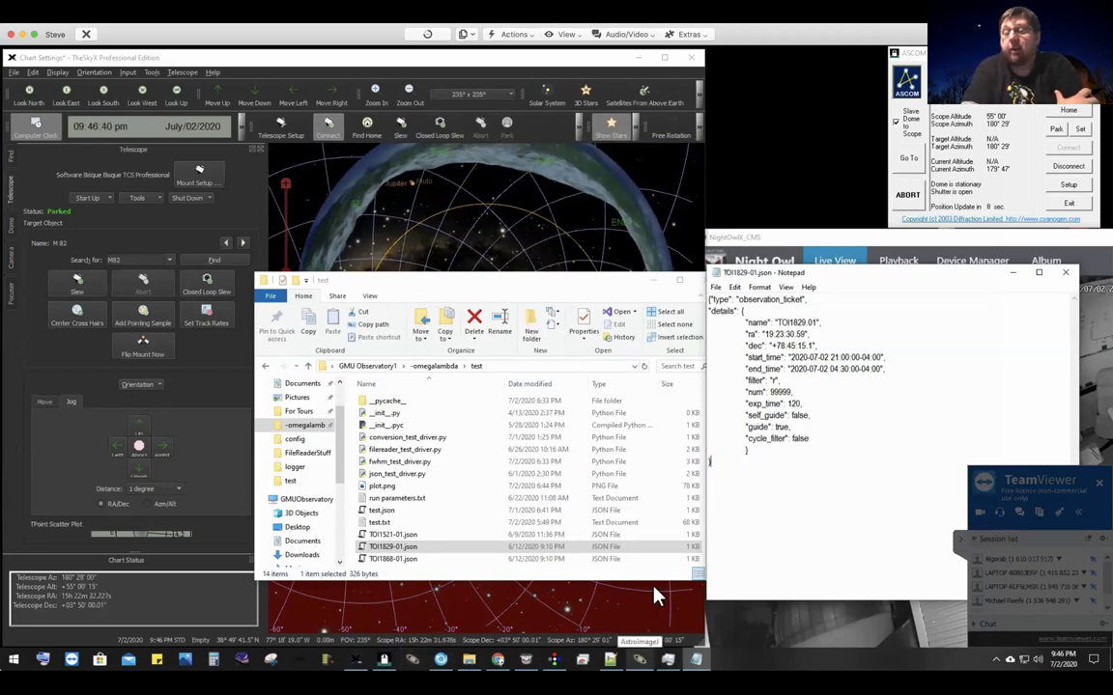
left_click(1064, 272)
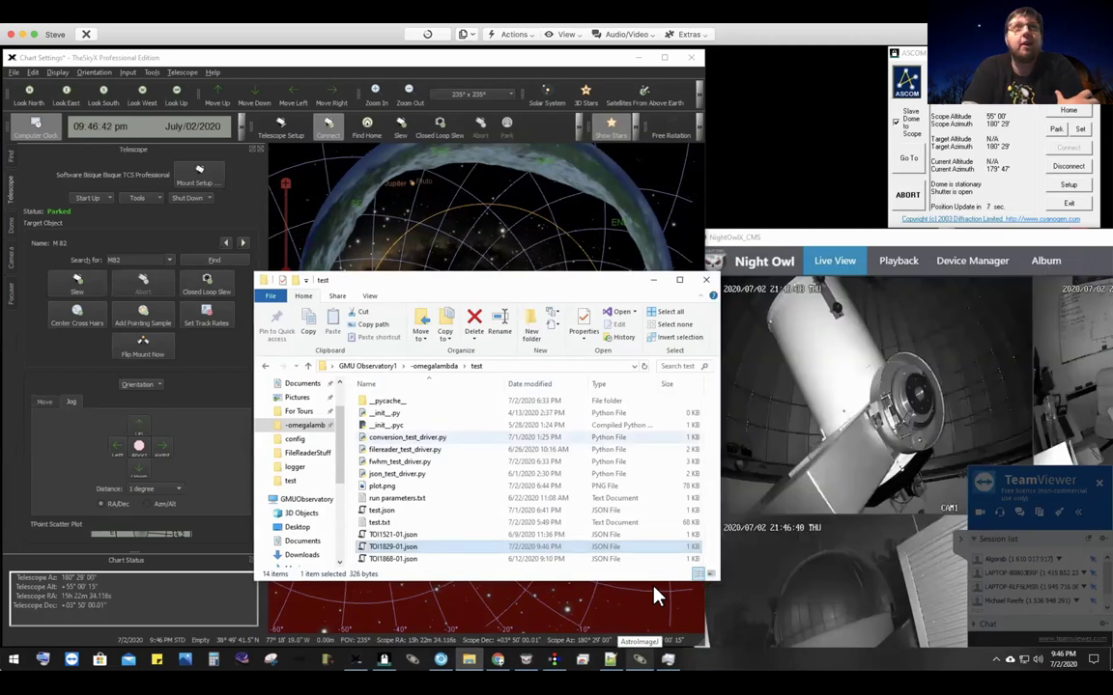
Step: Reopen TOI1829-01.json in Notepad from the test folder and minimize its window
key("shift+F10")
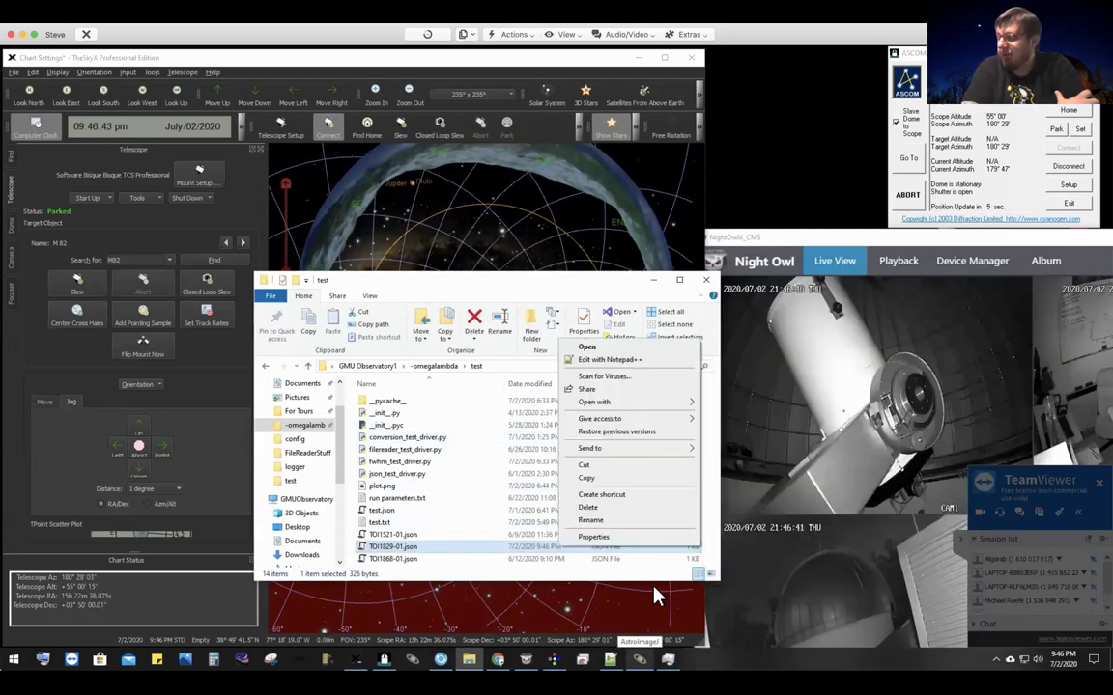
key("Down")
key("Down")
key("Down")
key("Down")
key("Right")
key("Down")
key("Return")
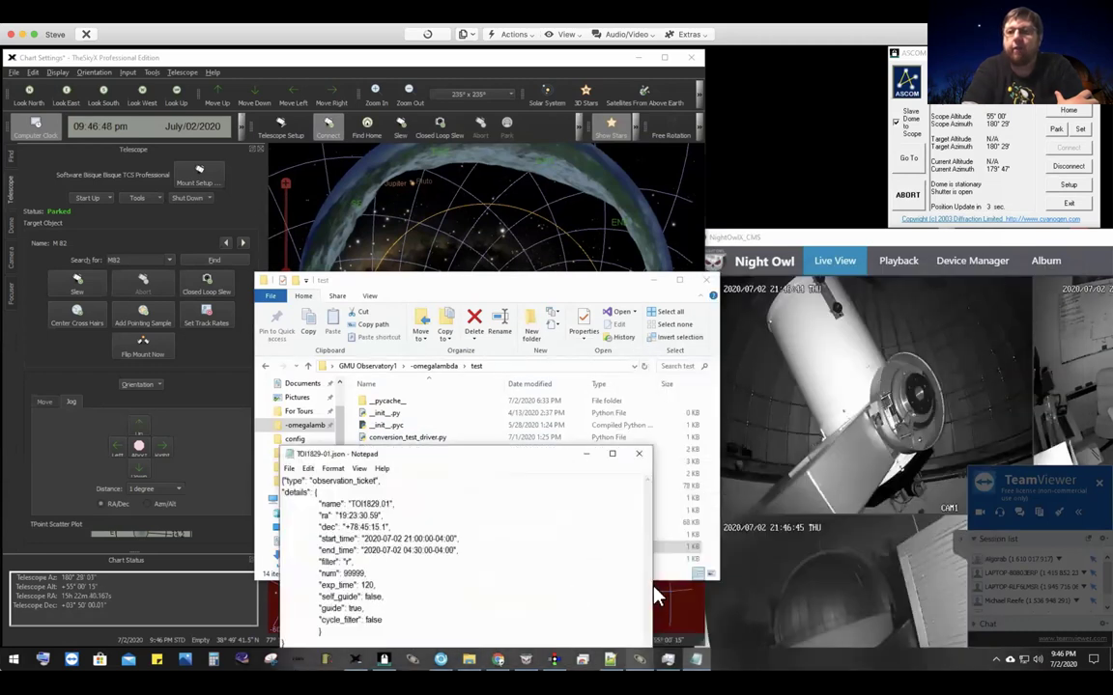
left_click(657, 597)
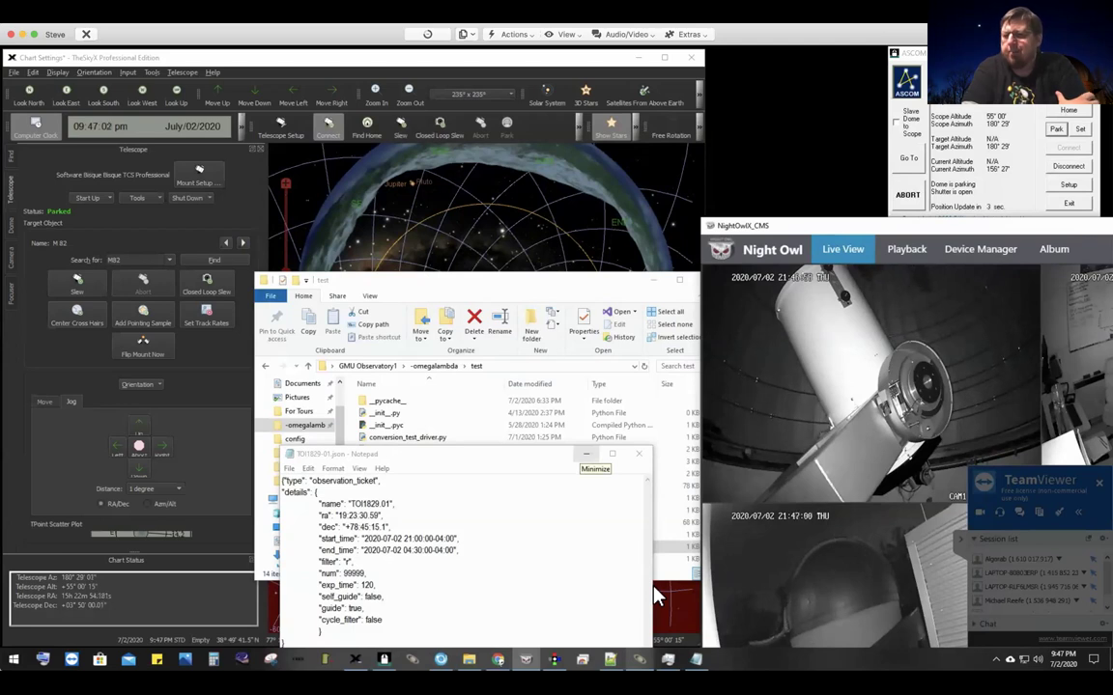
key("super+Down")
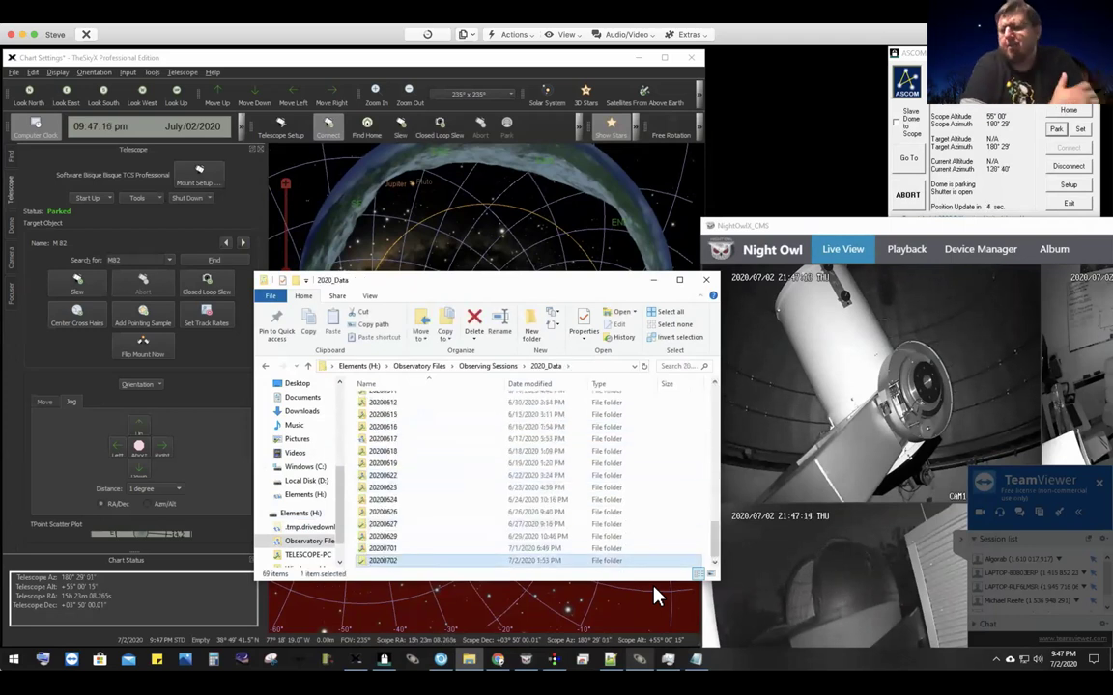
Step: Launch a Git Bash terminal beside the sky chart and dismiss the TeamViewer sponsored-session message
key("super")
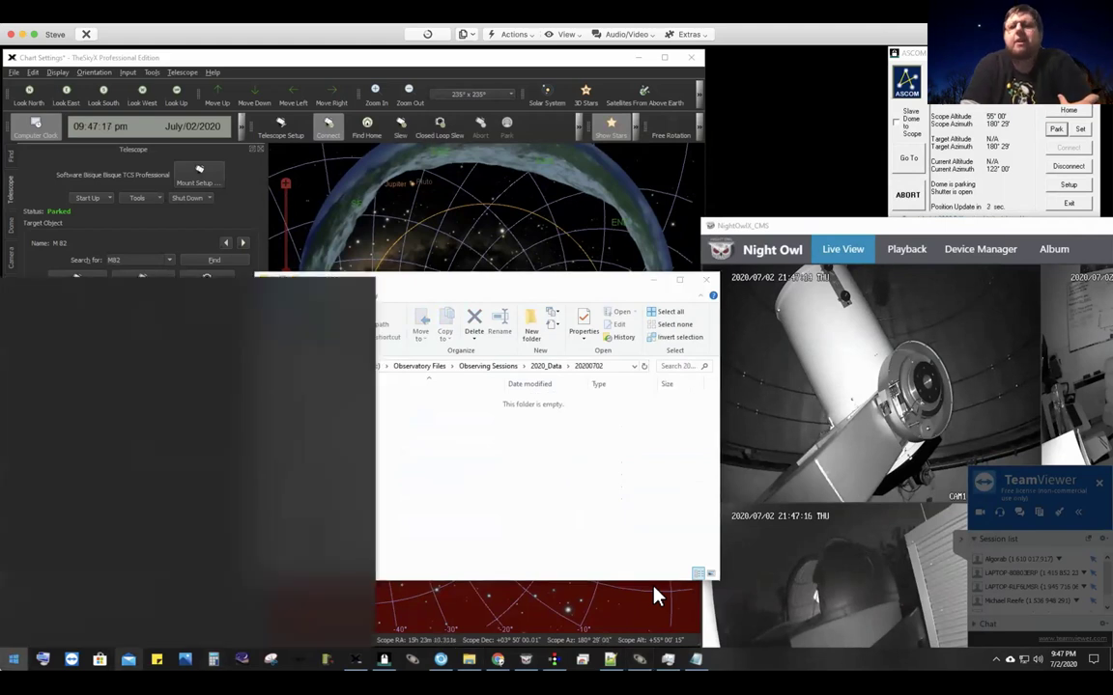
type("g")
key("Return")
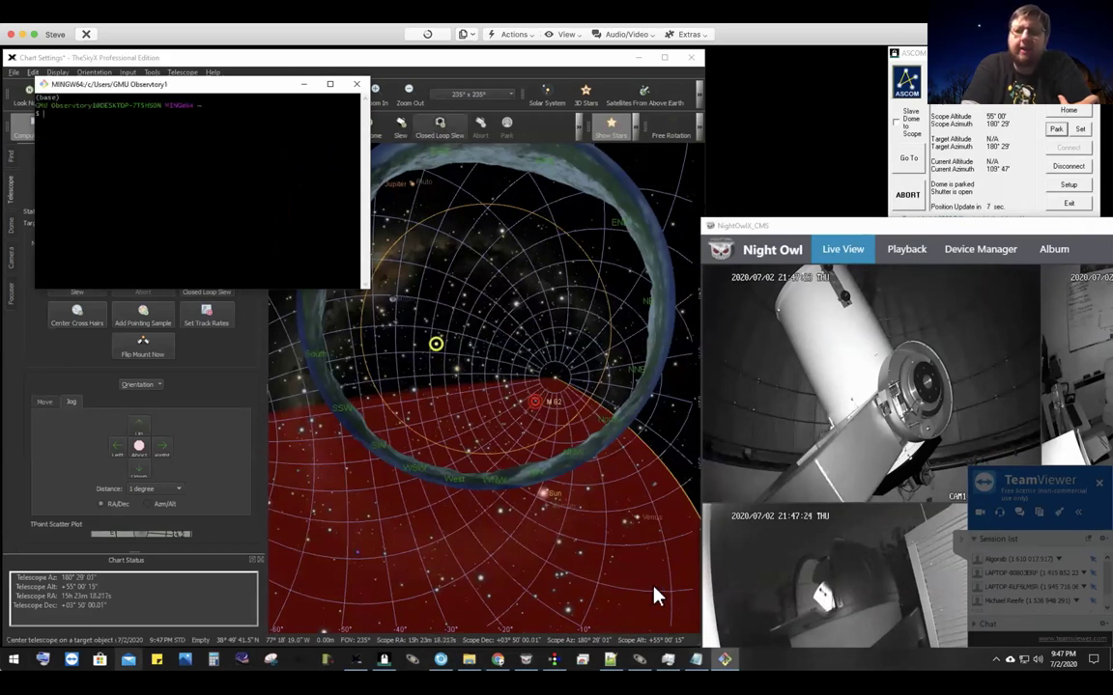
left_click_drag(198, 92, 873, 66)
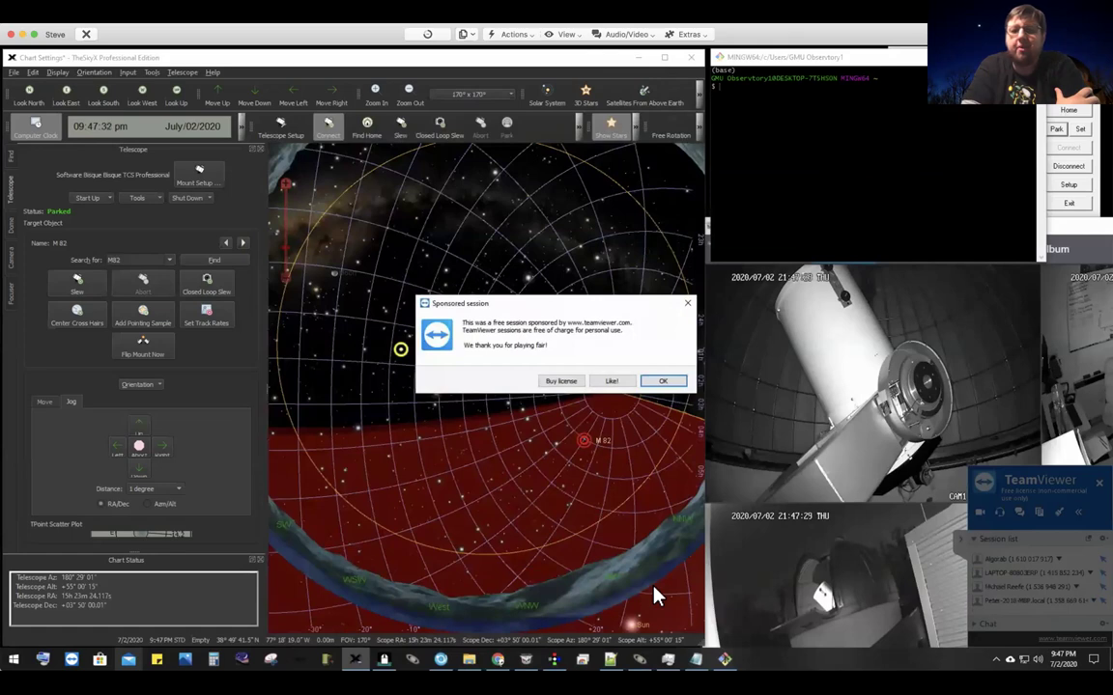
key("Return")
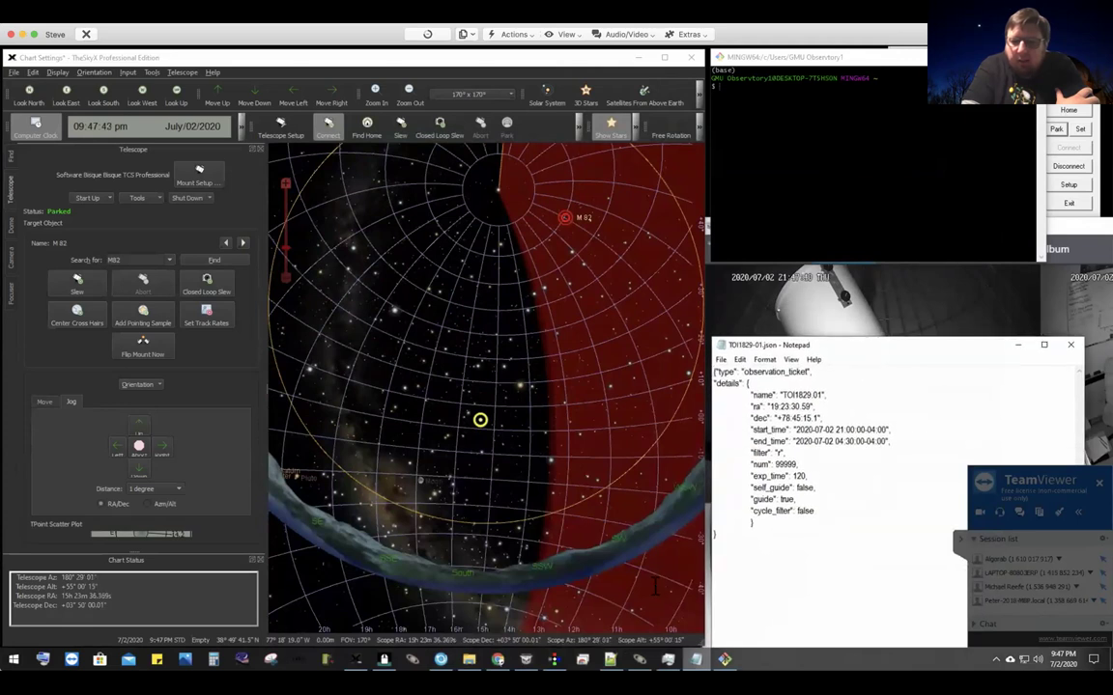
Step: Change the ticket's end_time date to 2020-07-03 and save the file
key("BackSpace")
type("3")
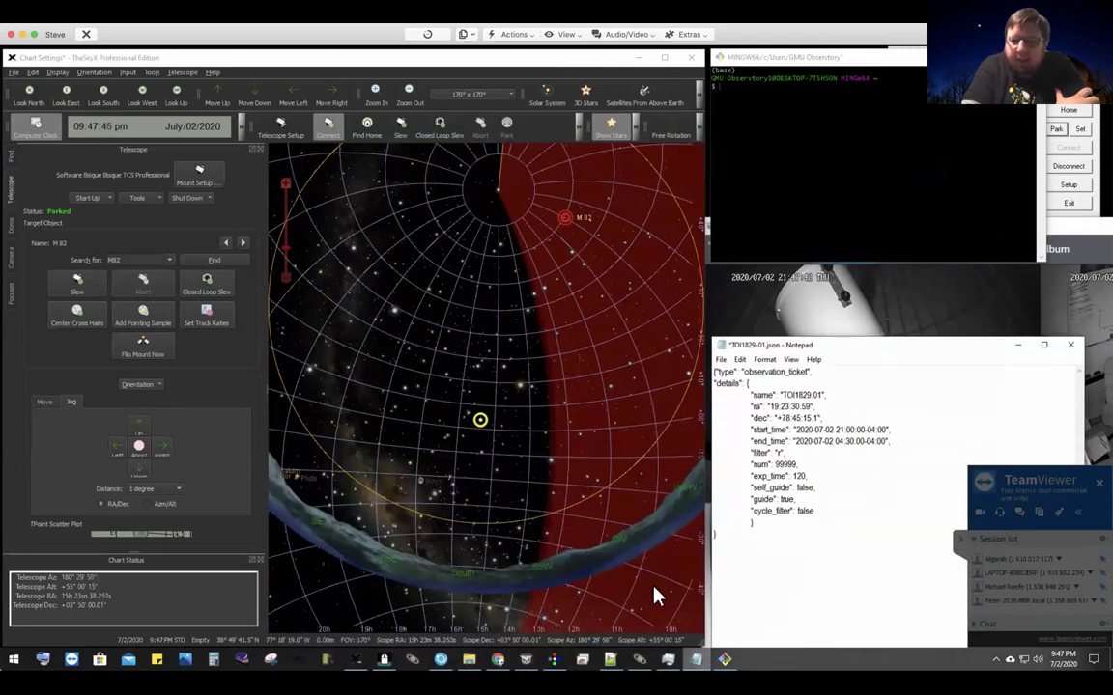
key("ctrl+s")
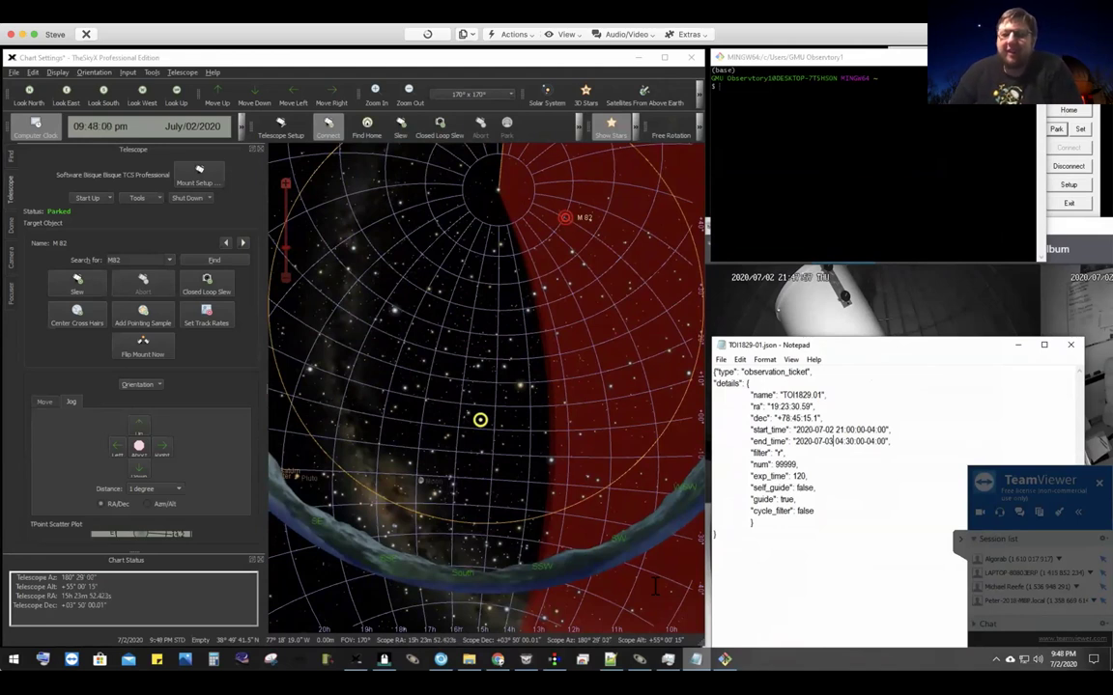
key("Down")
key("Down")
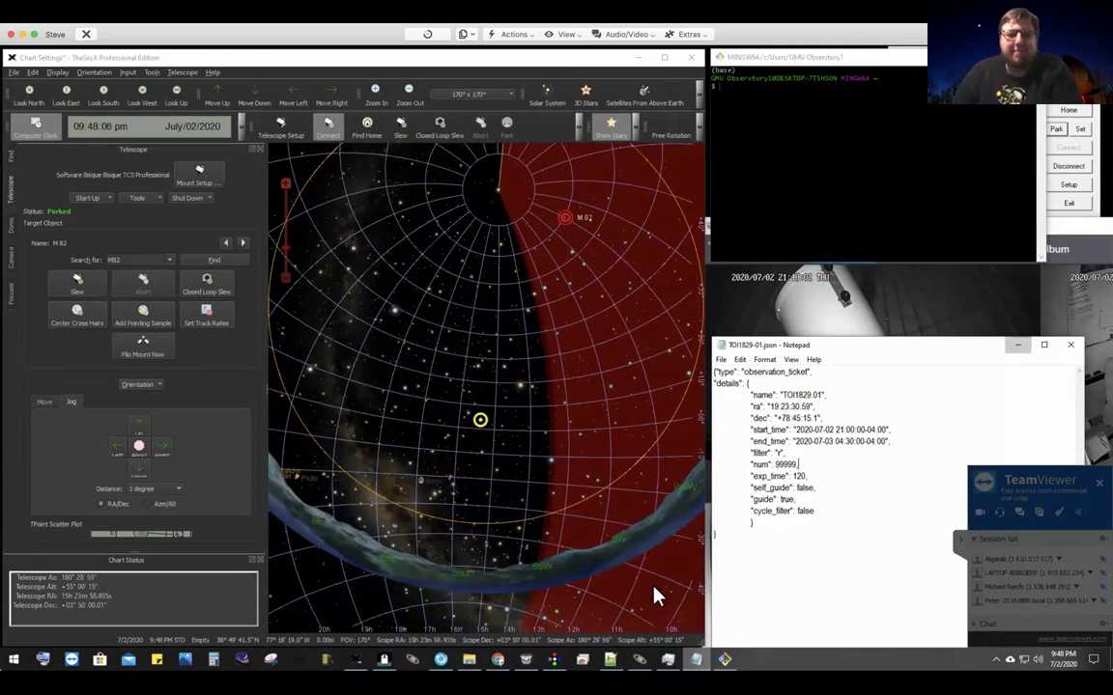
Step: Minimize the ticket and start the terminal command with python -u -m -omegalambda run
left_click(655, 596)
key("alt+Tab")
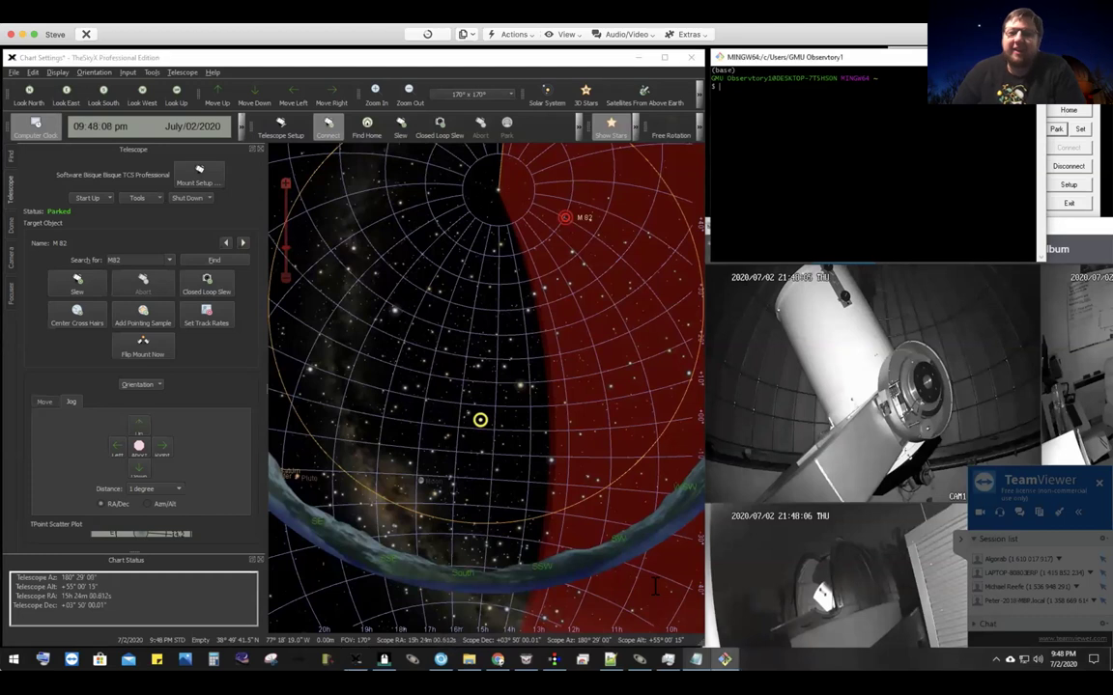
type("python -u -m")
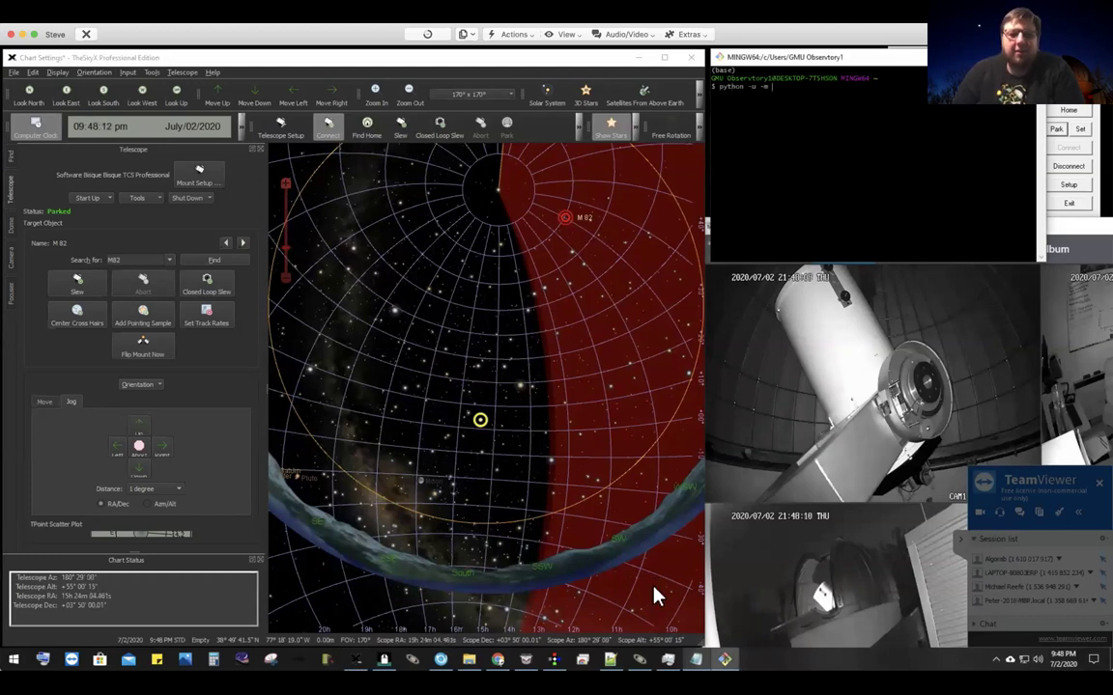
type(" om")
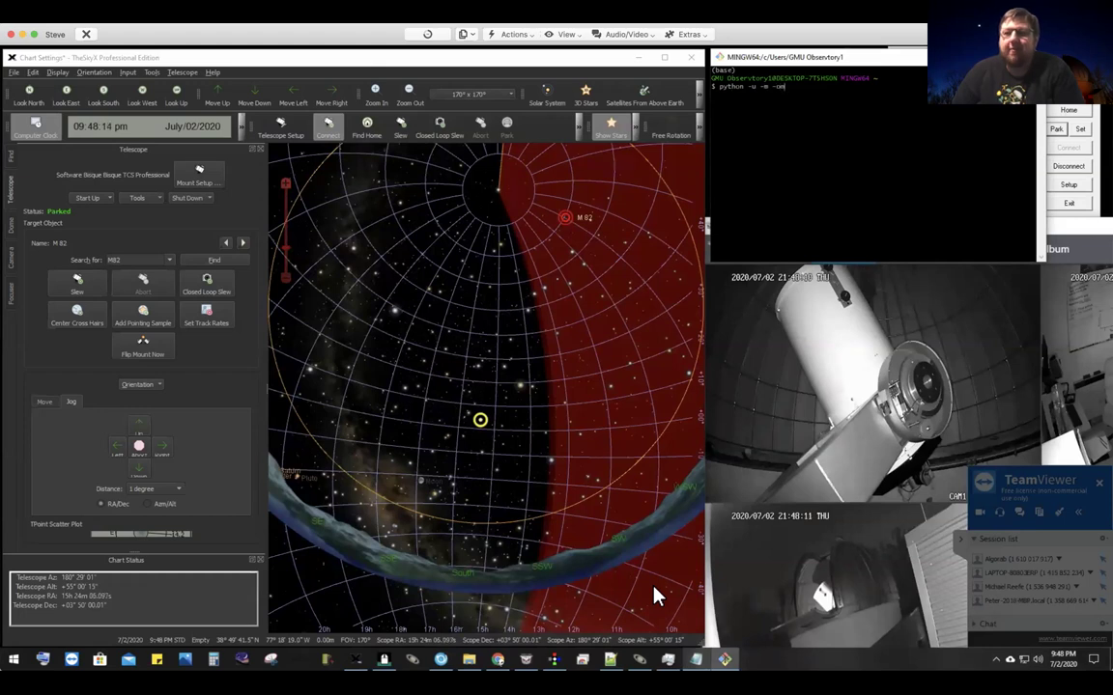
type("egalambda")
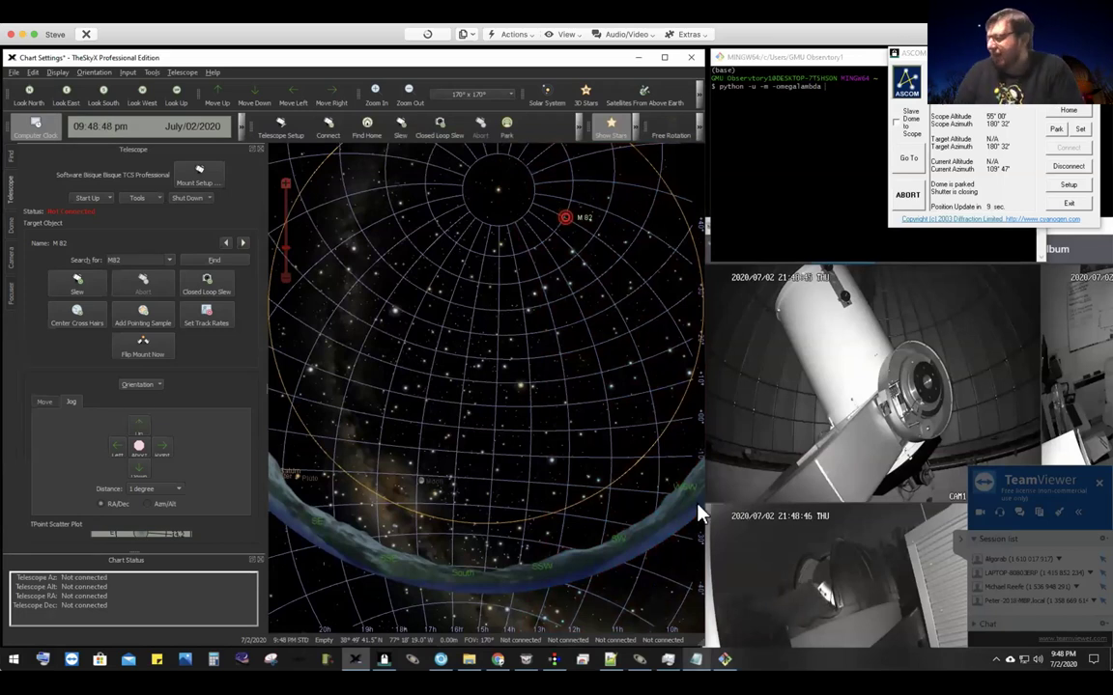
type("run")
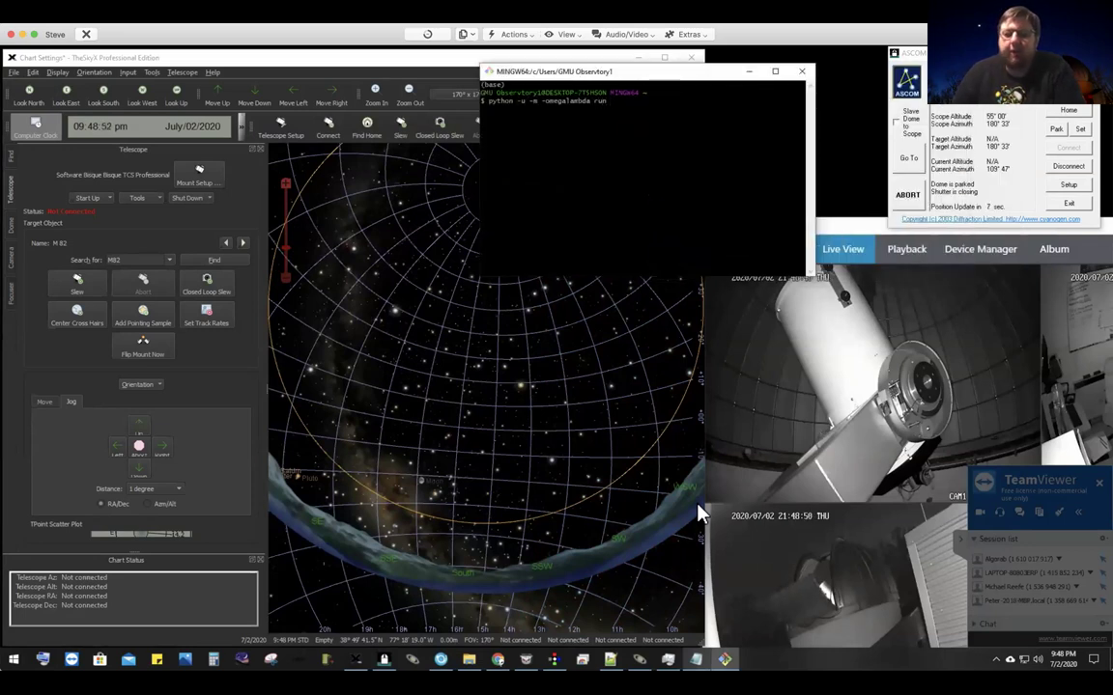
Step: Add the quoted ticket path 'C:/Users/GMU Observtory1/-omegalambda/test/TOI1829.01.json' to the run command
type(" 'C:/")
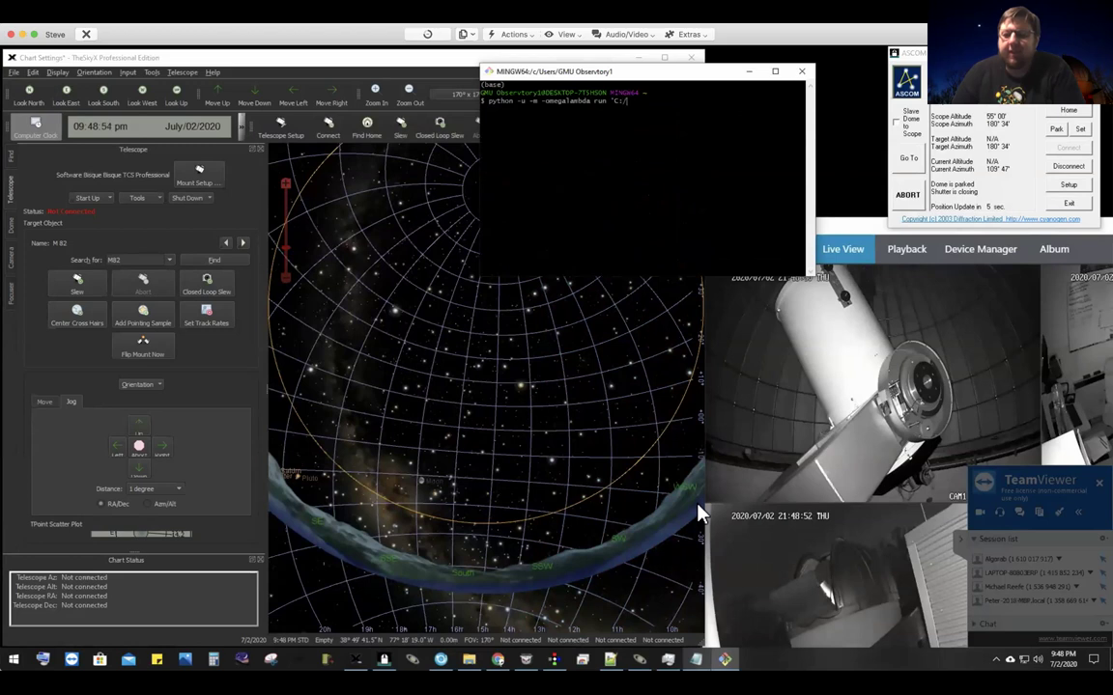
type("Users/G")
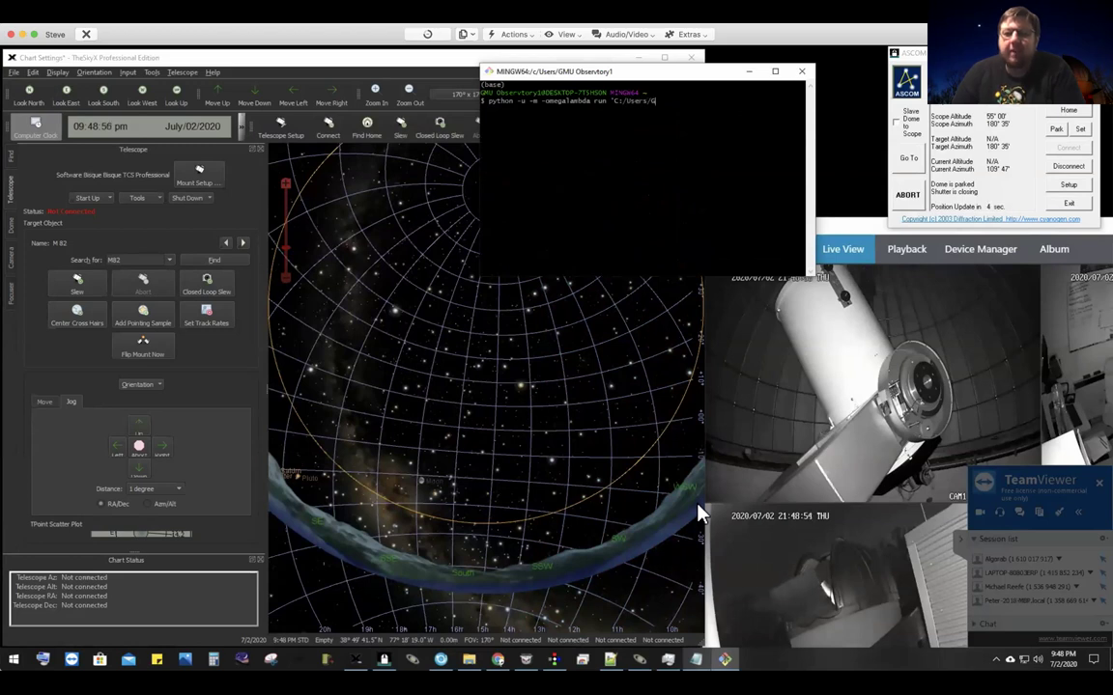
type("MU Observatory1/")
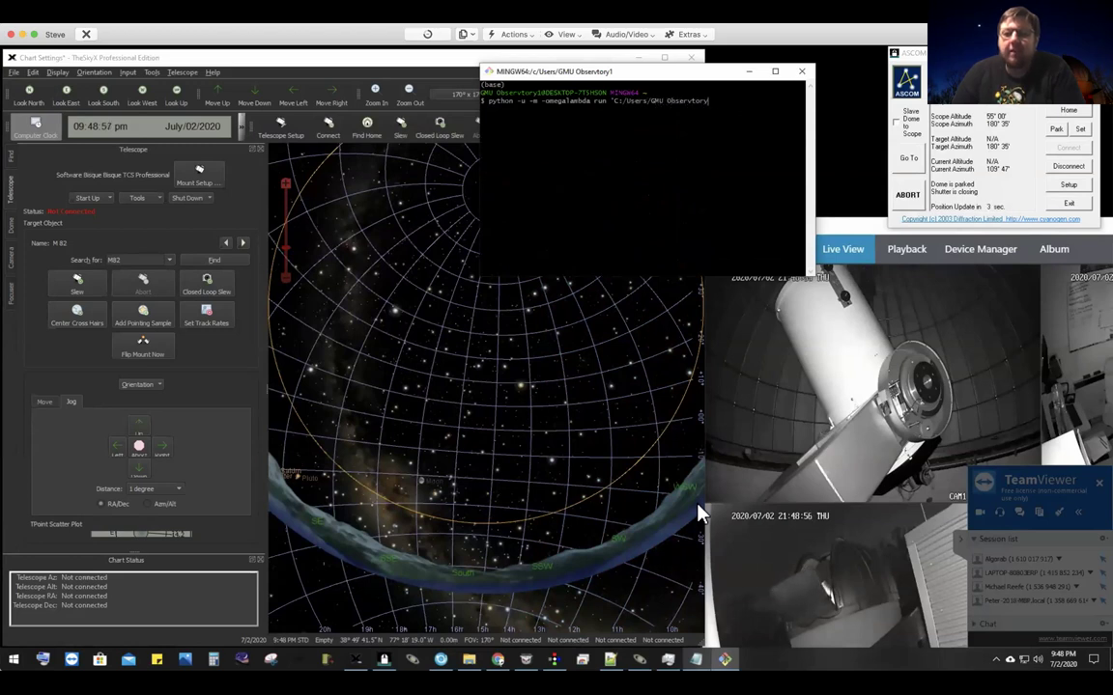
type("-omegalambd")
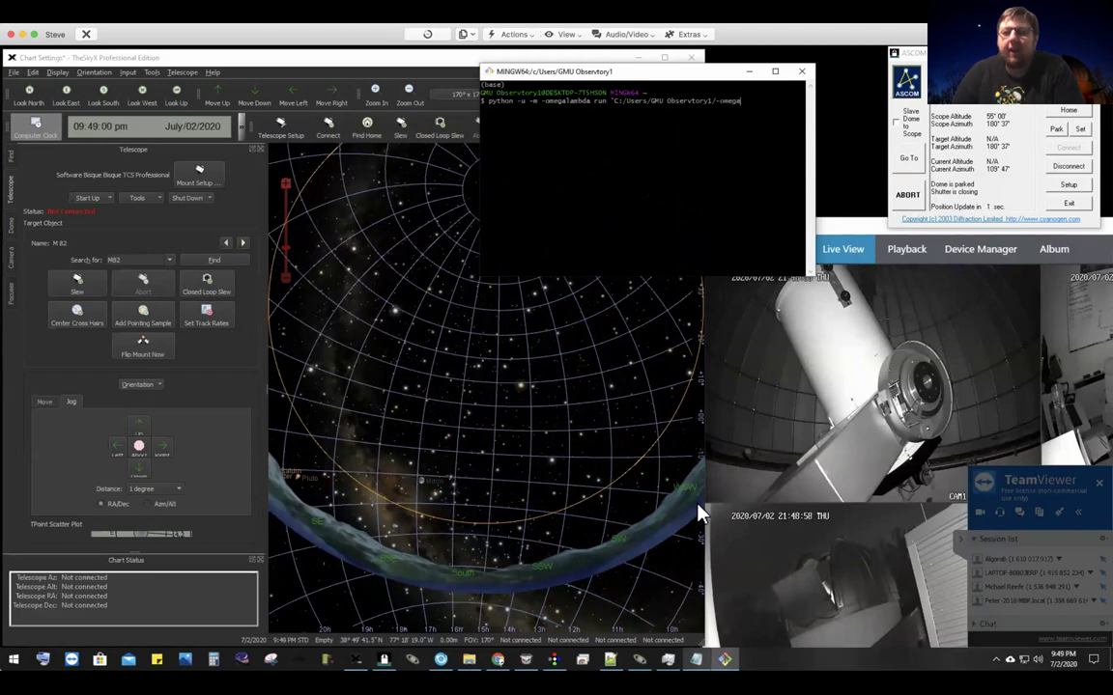
type("a/test/")
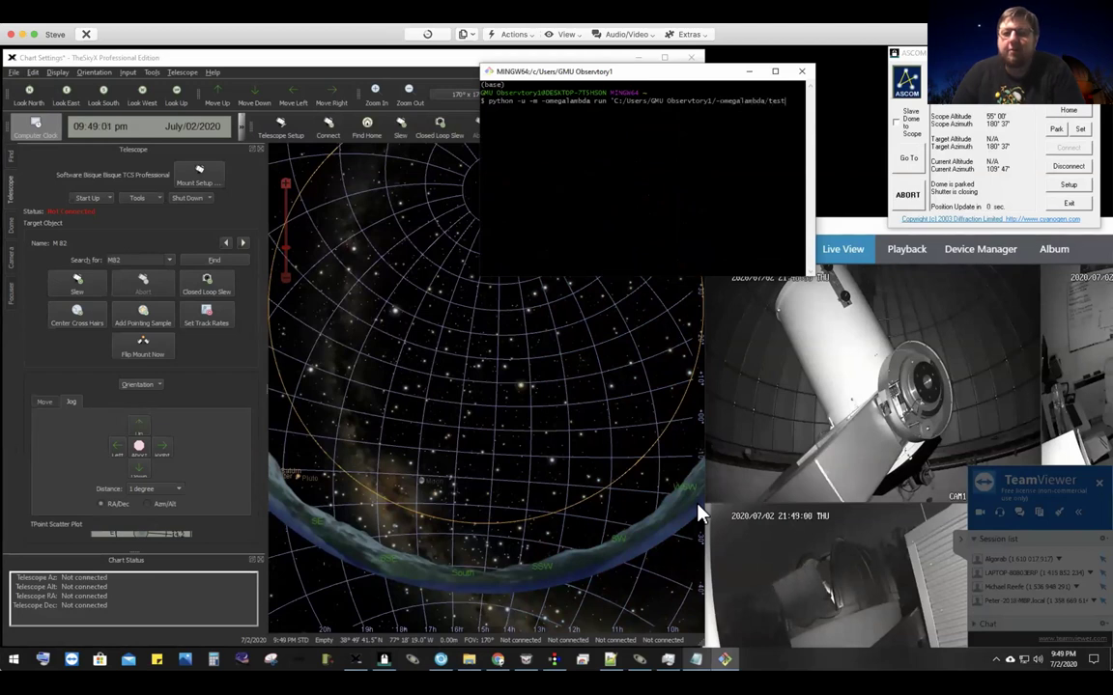
type("T")
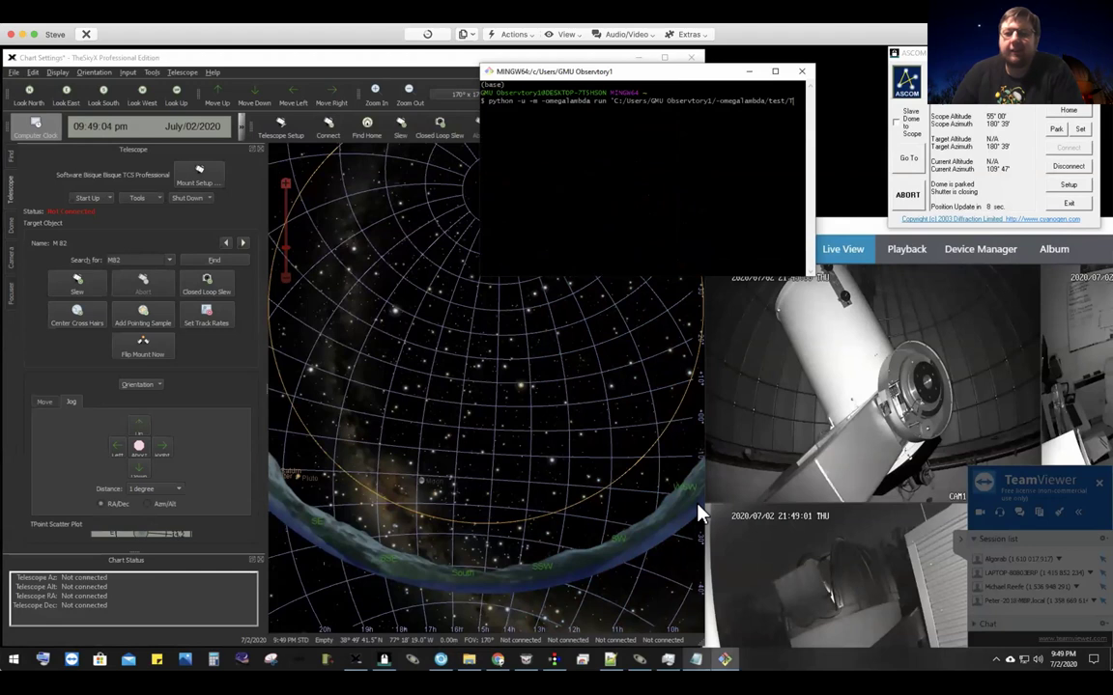
type("DI1829.01")
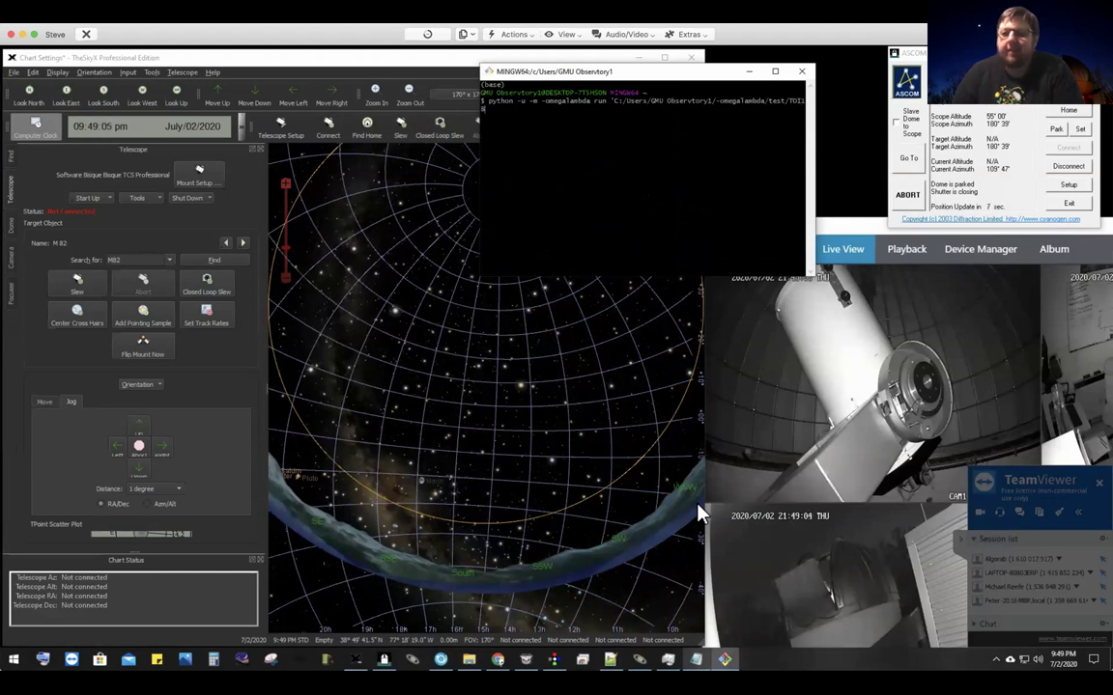
type(".json'")
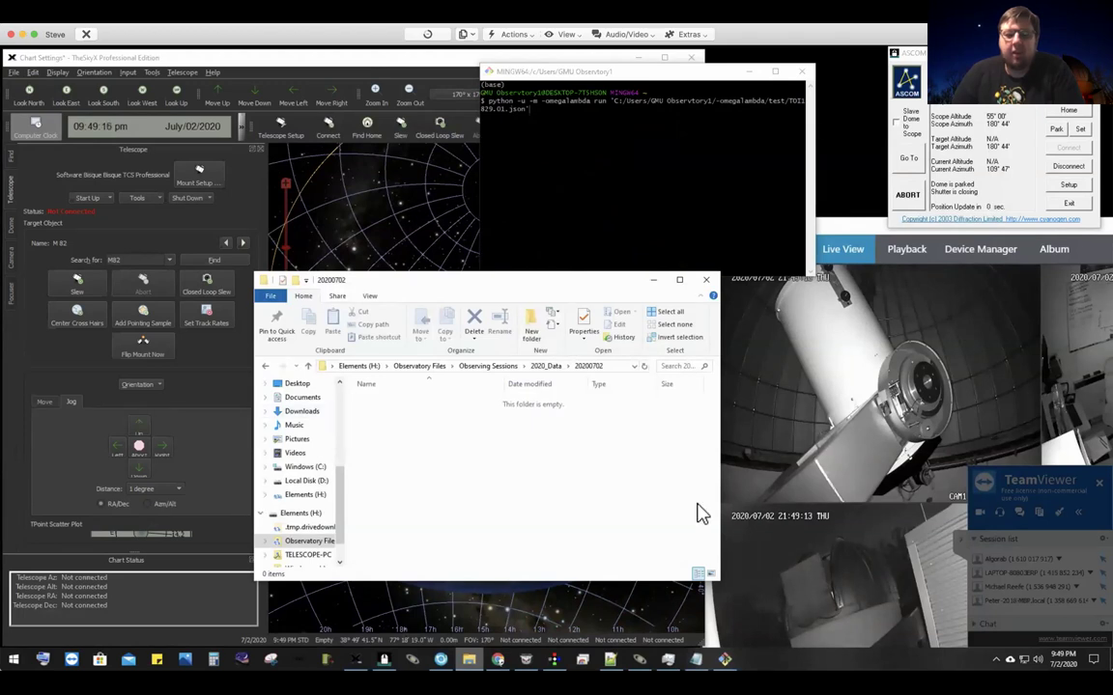
Step: Open the -omegalambda test folder in a new File Explorer window to check the ticket's exact file name
right_click(469, 660)
key("Return")
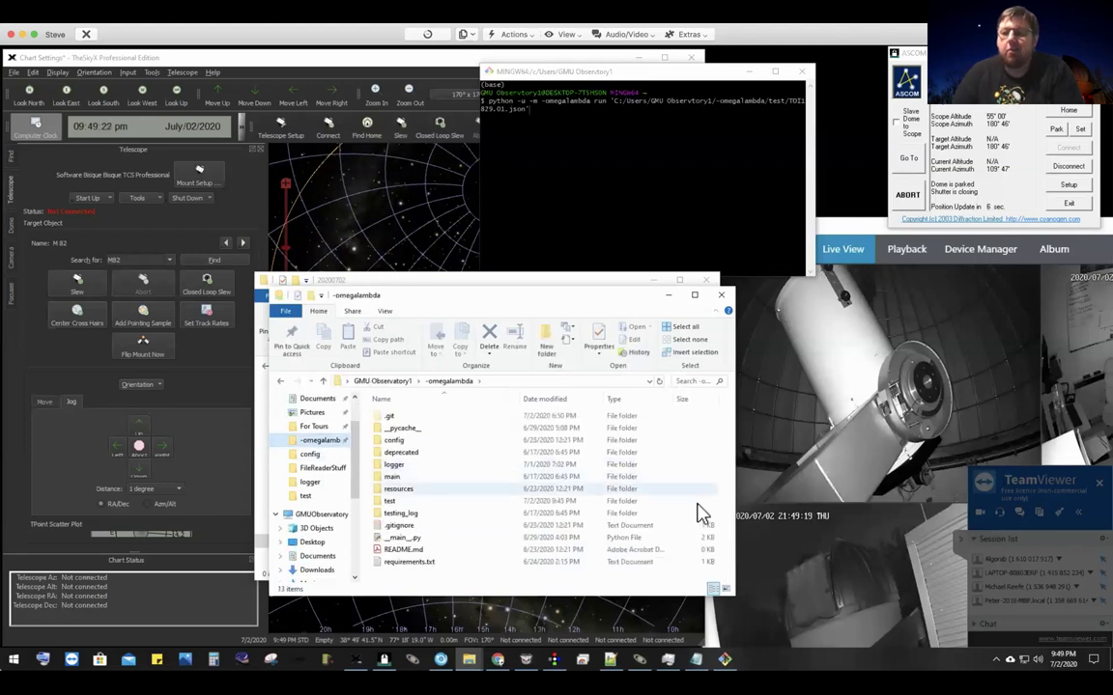
key("Down")
key("Down")
key("Down")
key("Down")
key("Down")
key("Down")
key("Down")
key("Down")
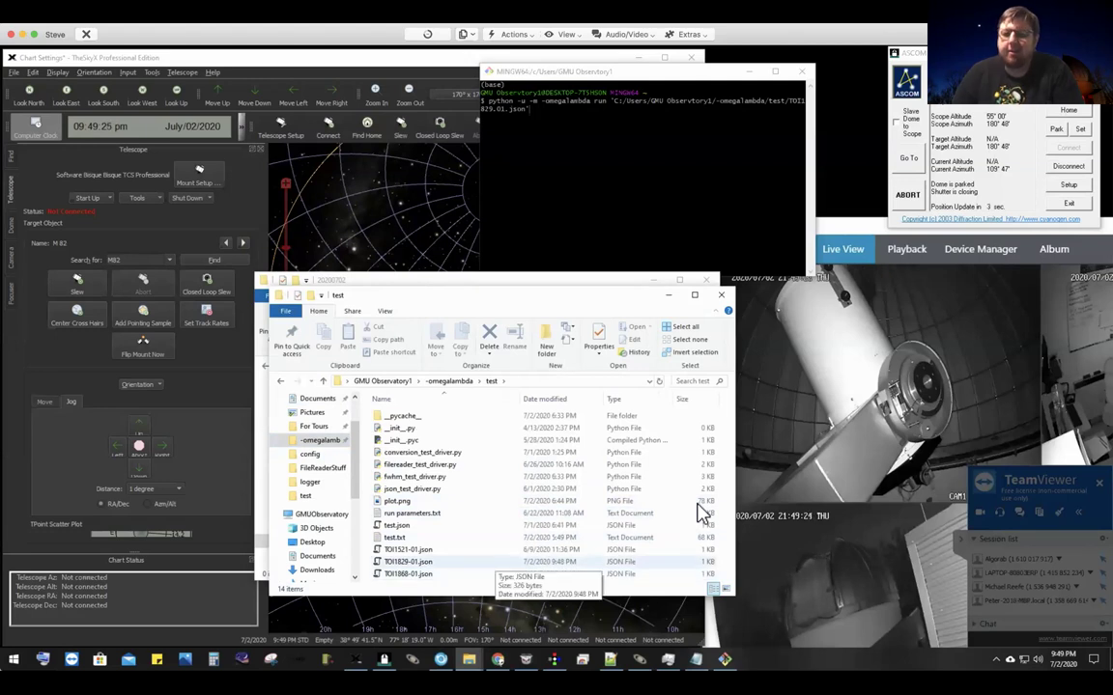
Step: Correct the file name in the terminal command to TOI1829-01.json and close the test folder window
key("alt+Tab")
key("BackSpace")
key("BackSpace")
key("BackSpace")
key("BackSpace")
key("BackSpace")
key("BackSpace")
key("BackSpace")
key("BackSpace")
key("BackSpace")
type("-01.json'")
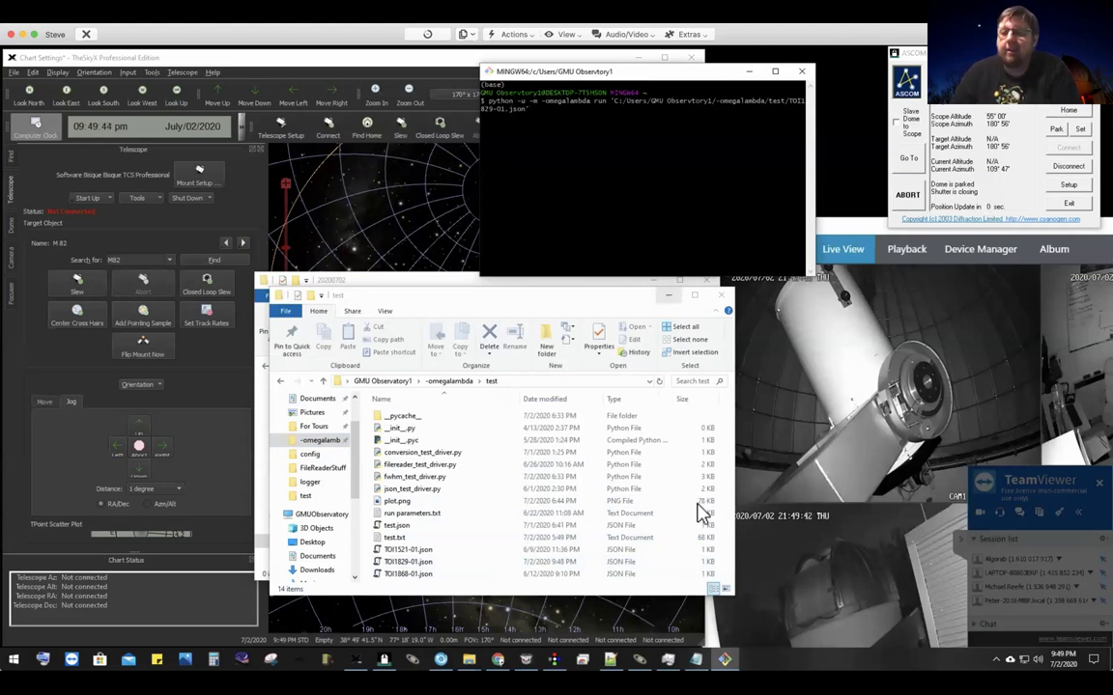
key("ctrl+w")
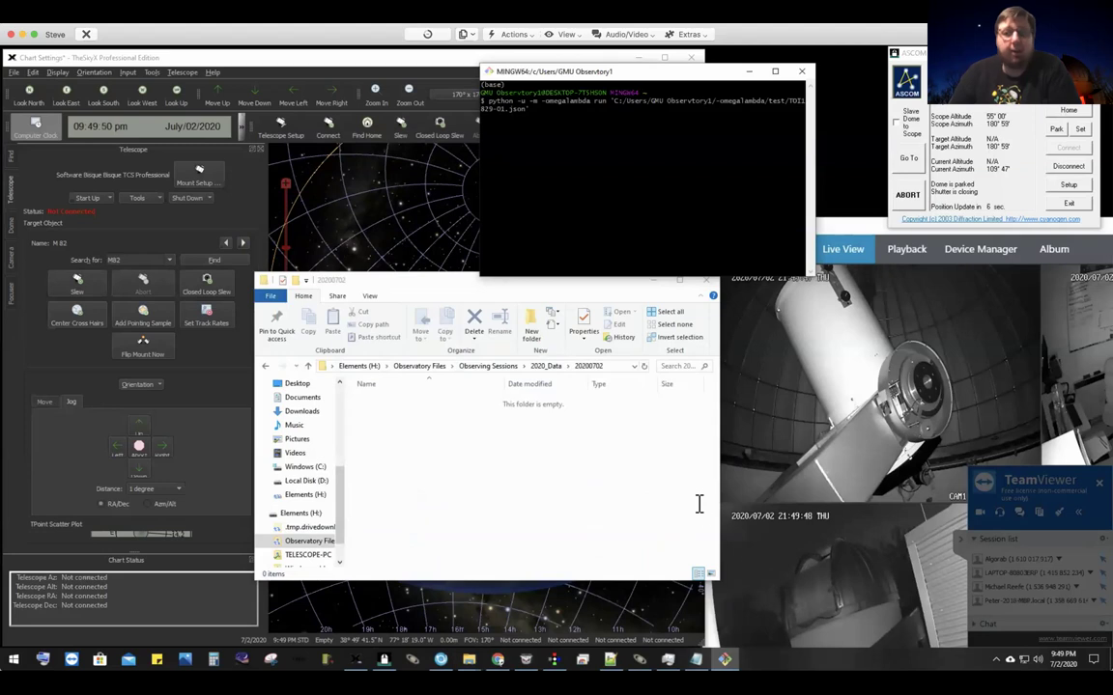
Step: Rearrange the Night Owl camera window beside the other windows, and close CCD Image 12 in MaxIm DL without saving it
left_click(701, 511)
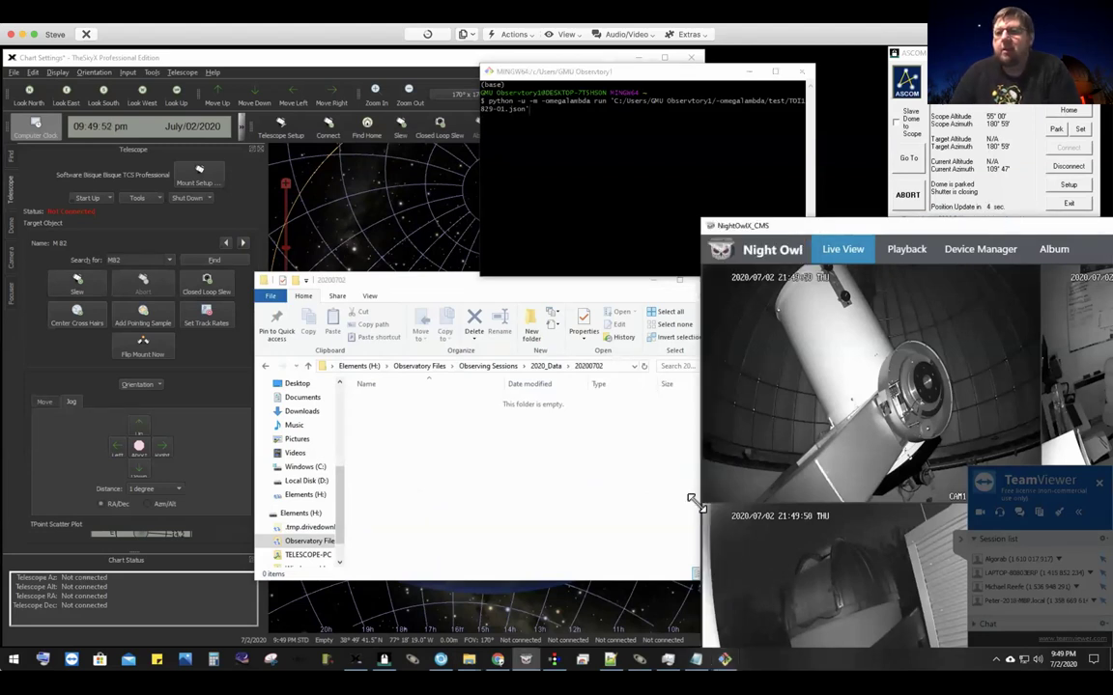
left_click_drag(692, 500, 701, 514)
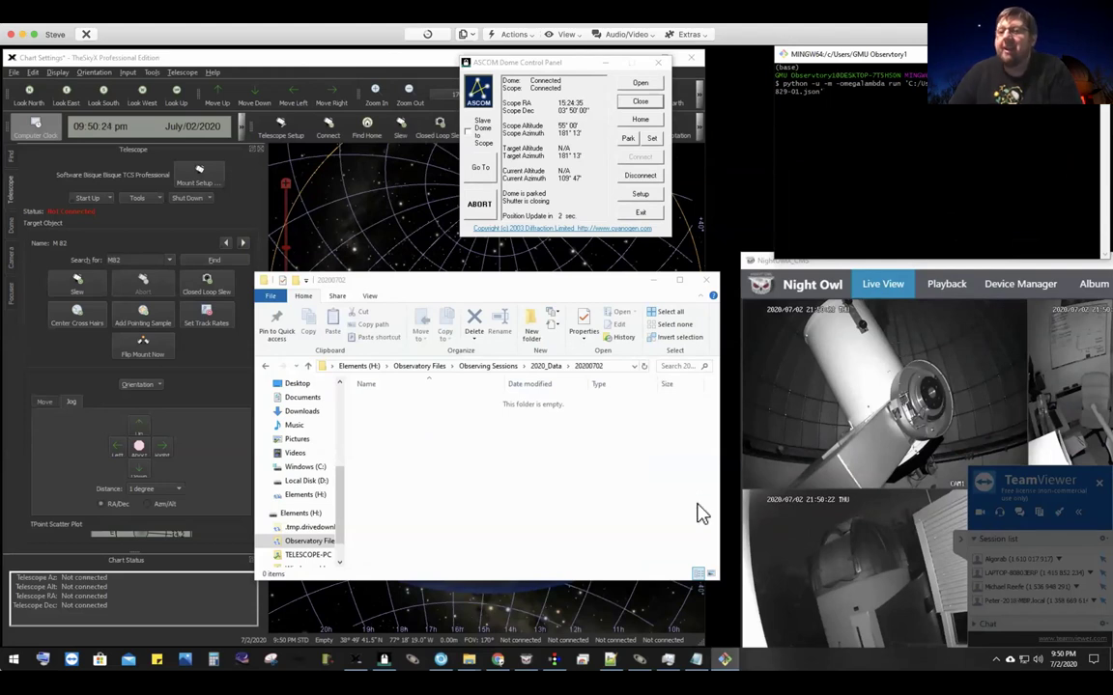
key("alt+Tab")
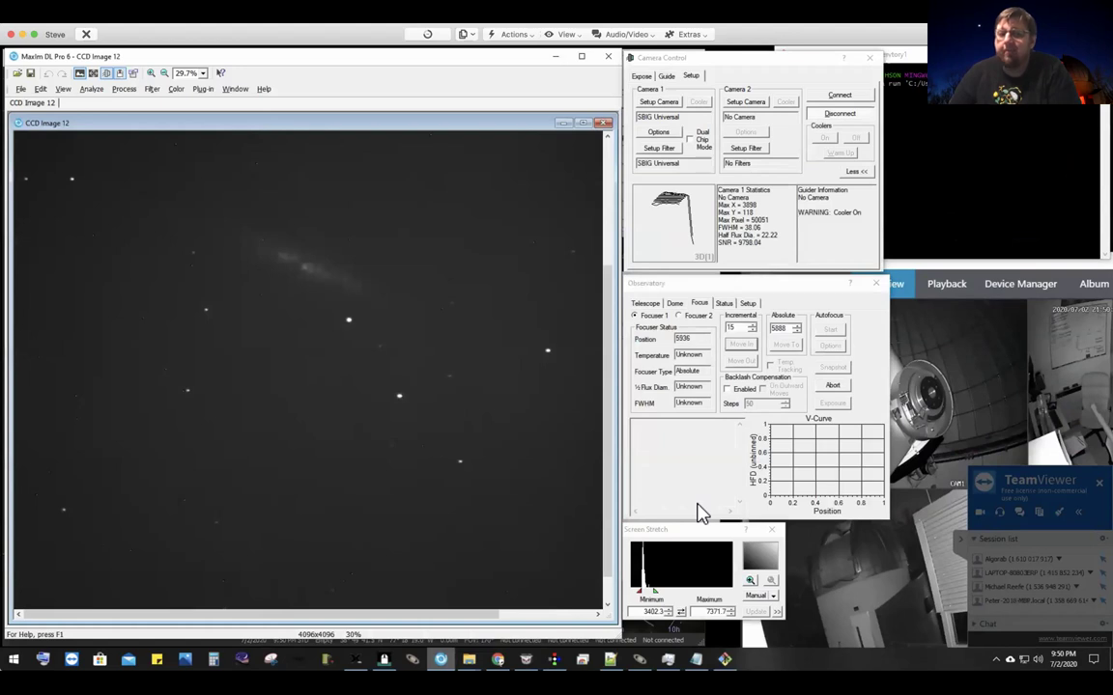
key("ctrl+F4")
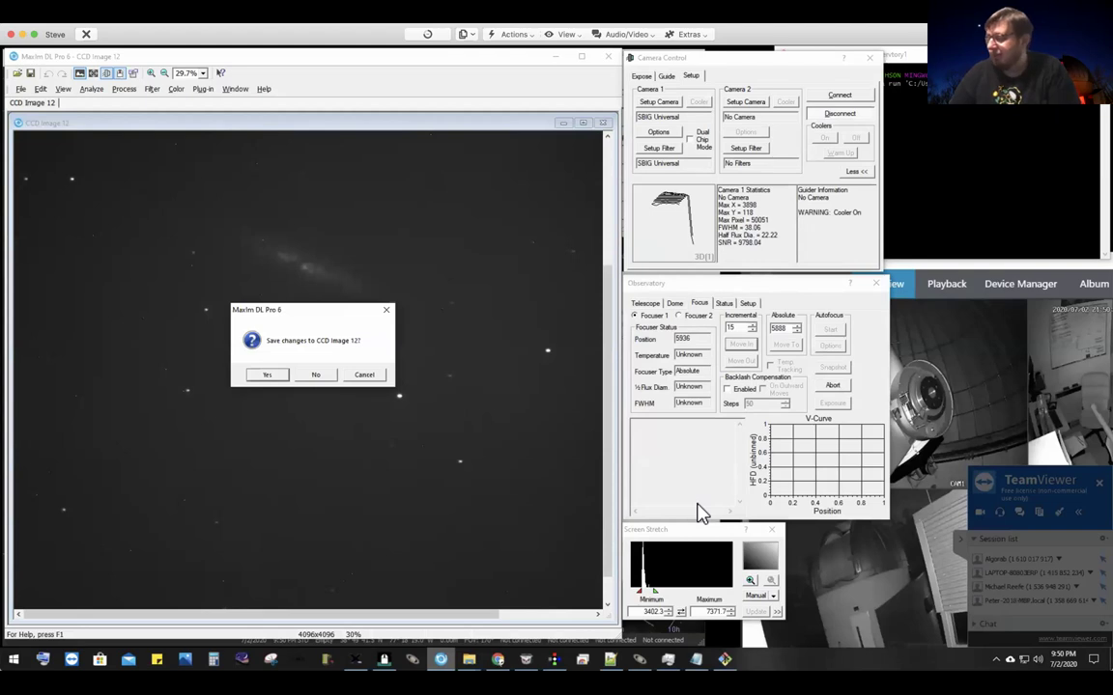
key("n")
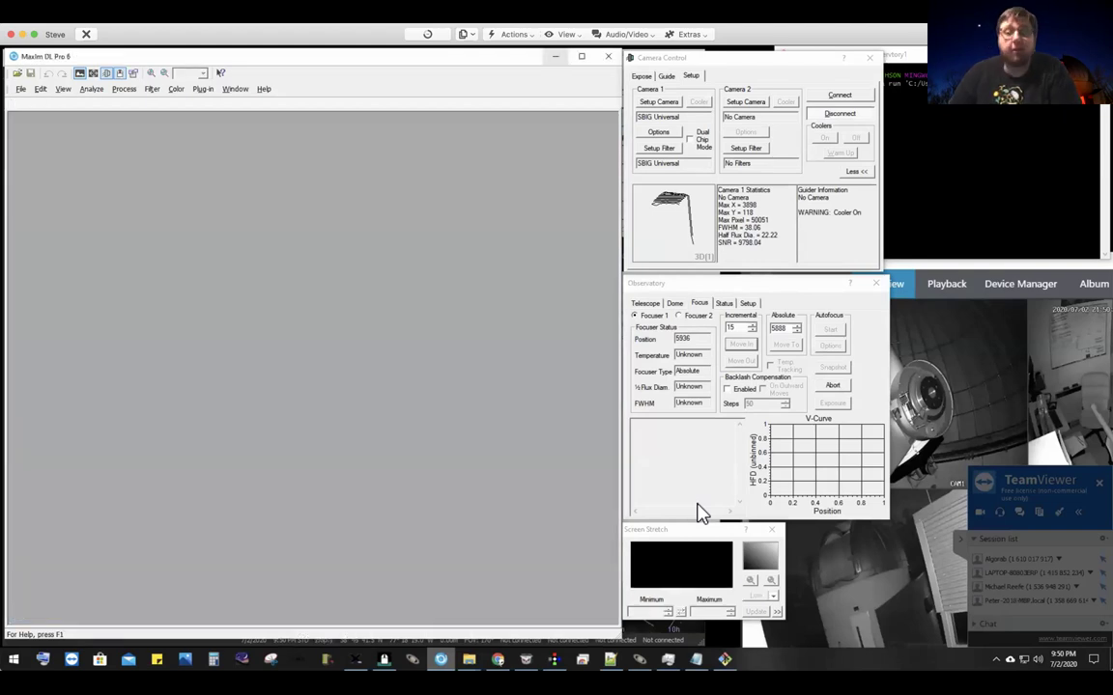
Step: Exit the ASCOM Dome Control Panel, accepting that the telescope will be disconnected
key("alt+Tab")
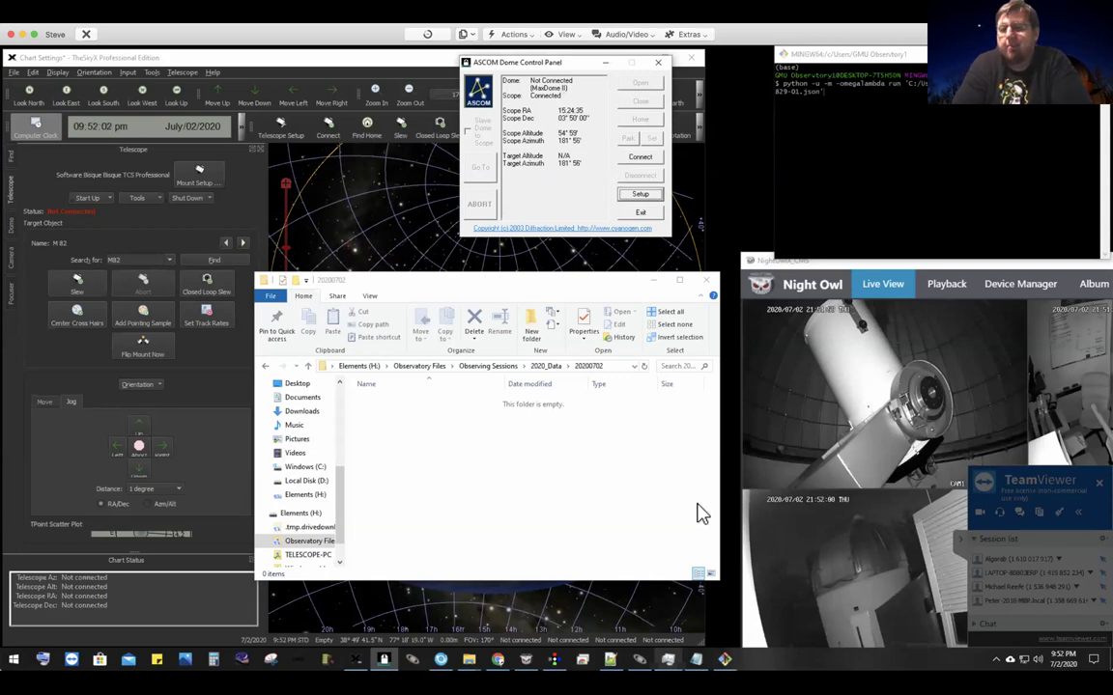
key("Tab")
key("Return")
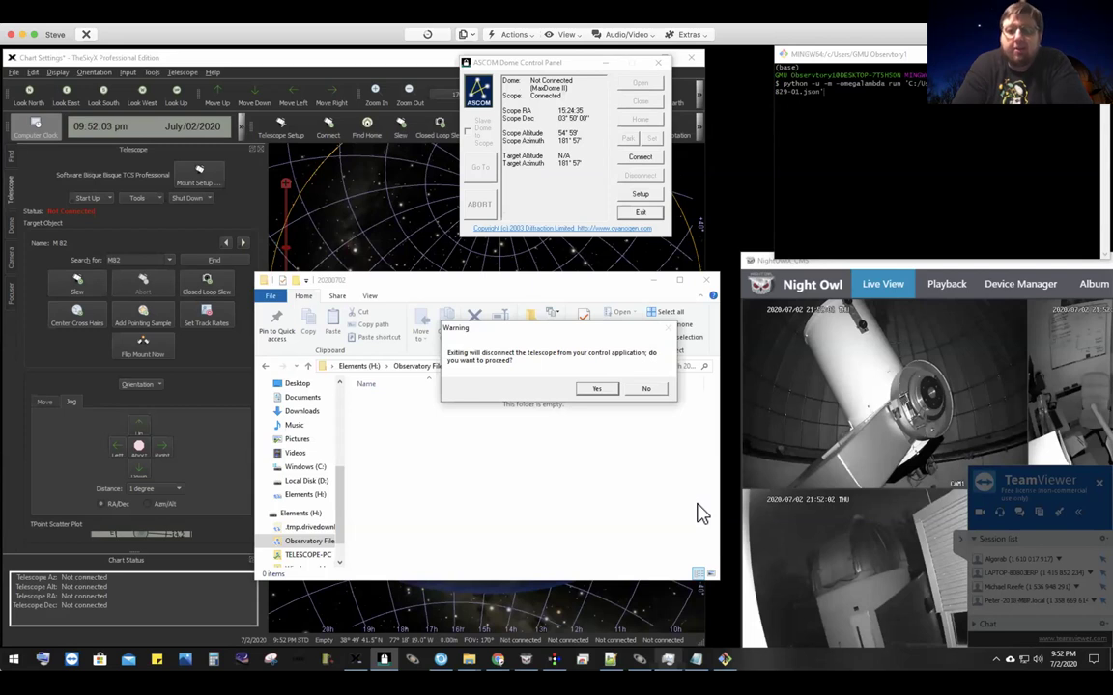
key("Return")
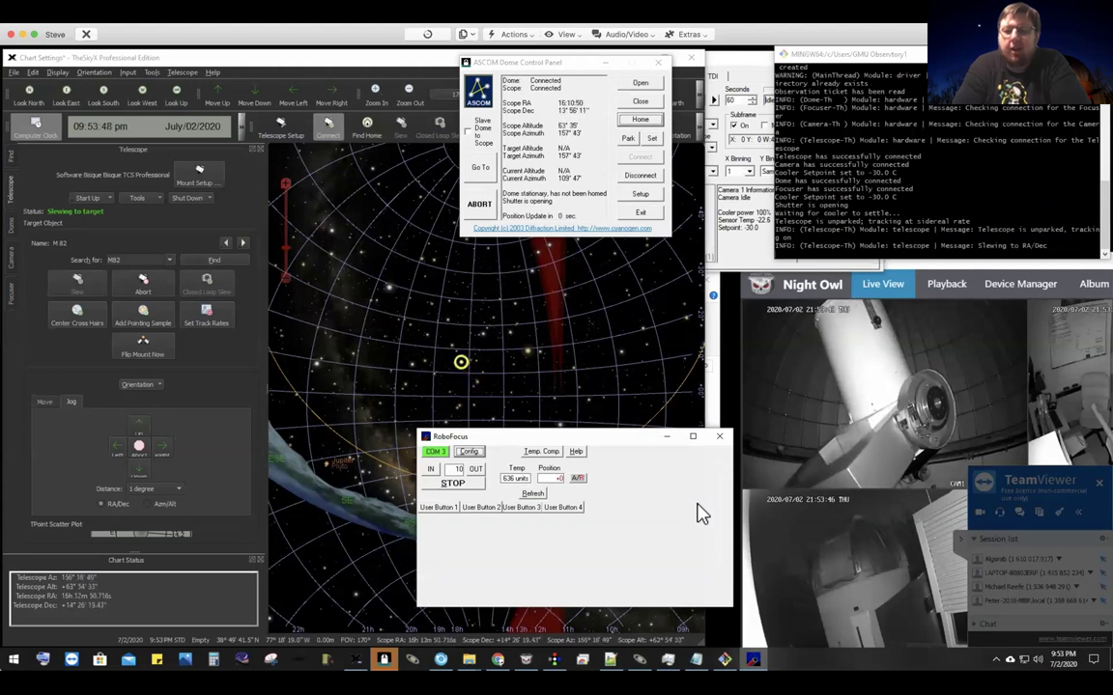
Step: Move the Night Owl window so all camera feeds show, and bring up MaxIm DL's Camera Control beside the terminal
left_click_drag(894, 261, 828, 265)
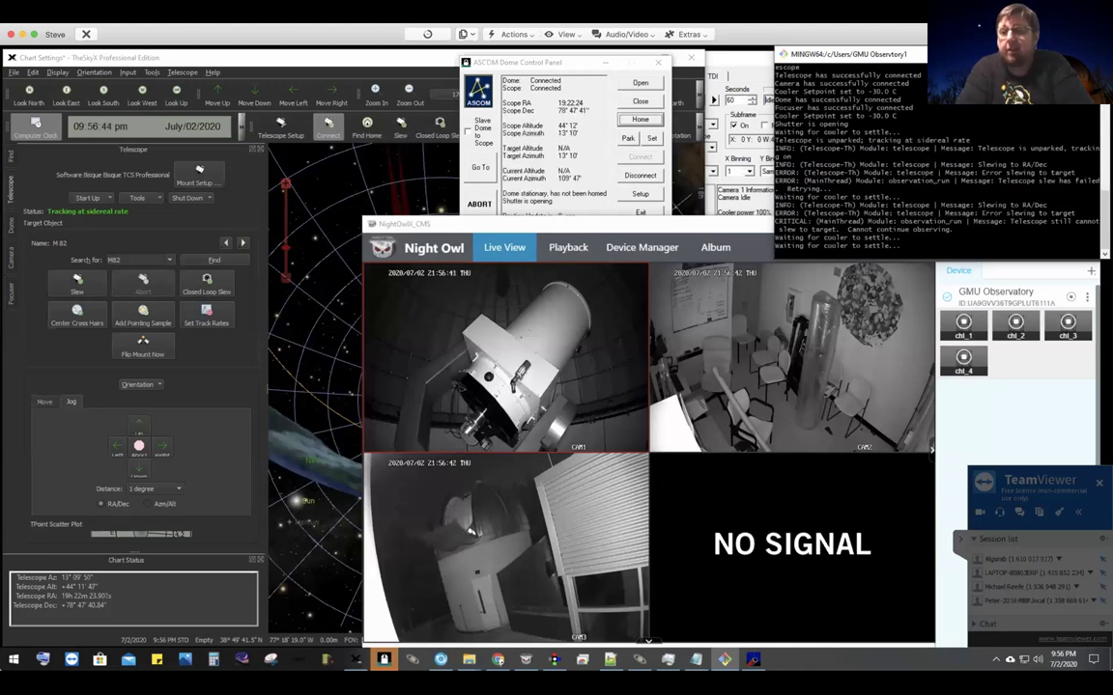
left_click(440, 660)
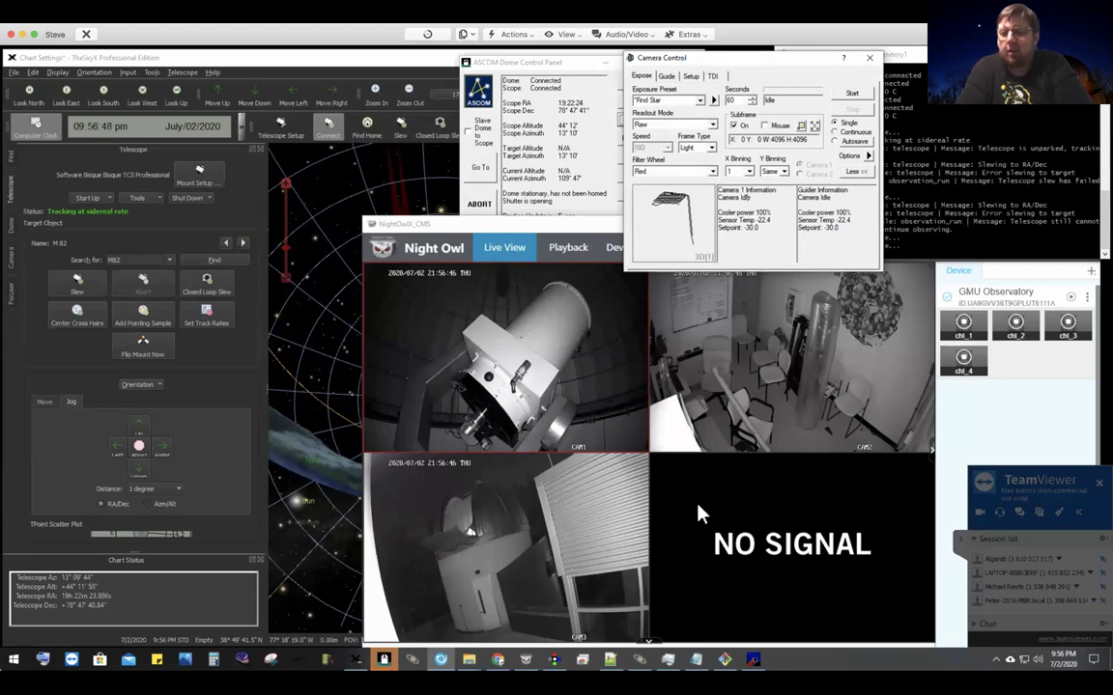
key("alt+Tab")
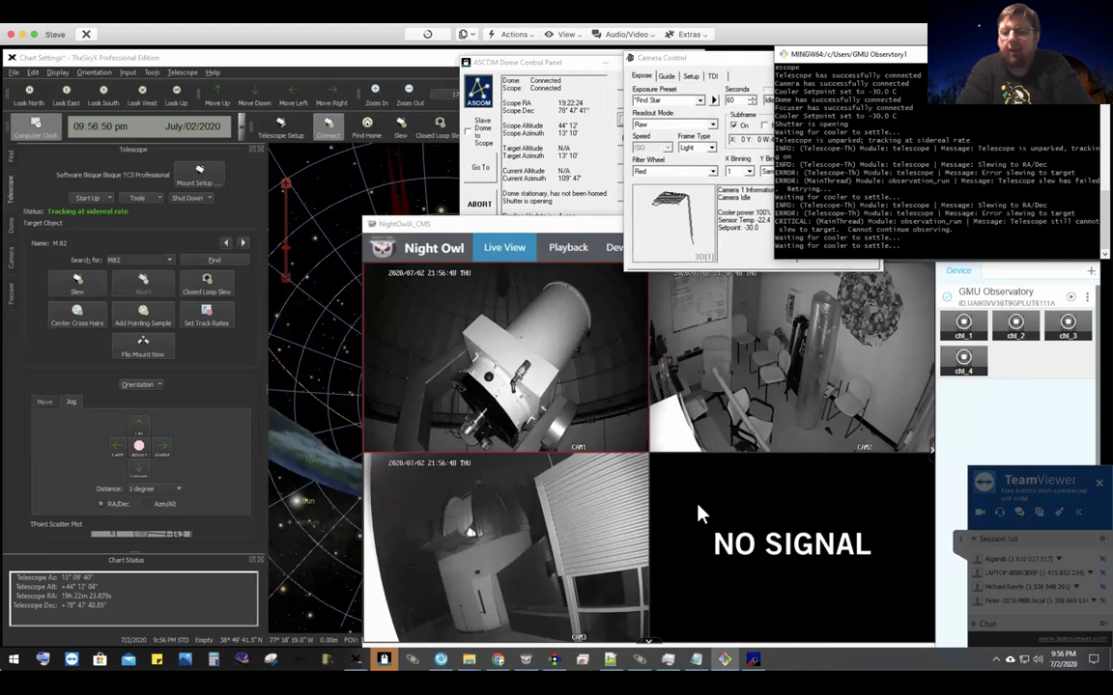
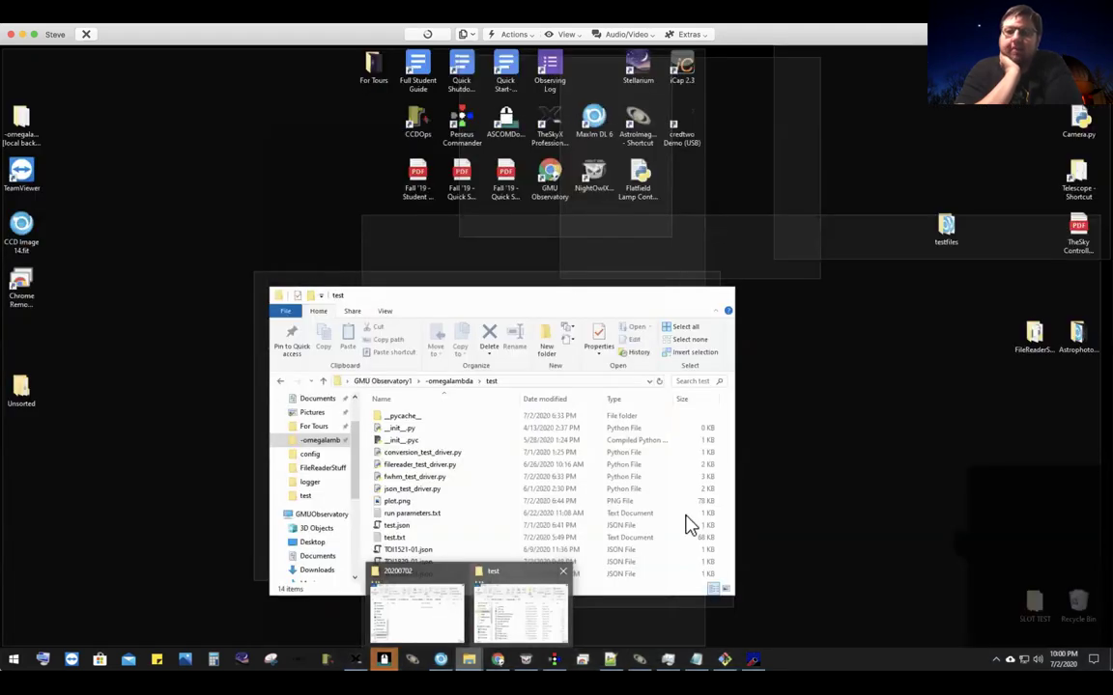
Step: Open parameters_config.json from the -omegalambda config folder in Notepad
key("Return")
key("alt+Up")
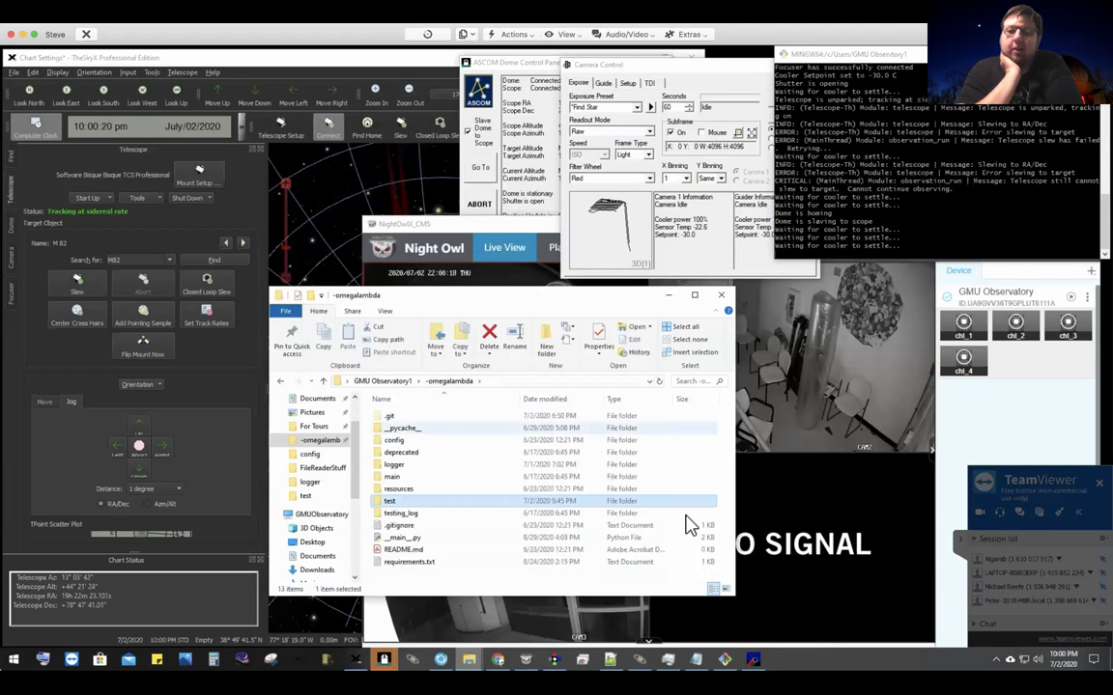
key("c")
key("Return")
key("p")
key("shift+F10")
key("Down")
key("Down")
key("Down")
key("Down")
key("Down")
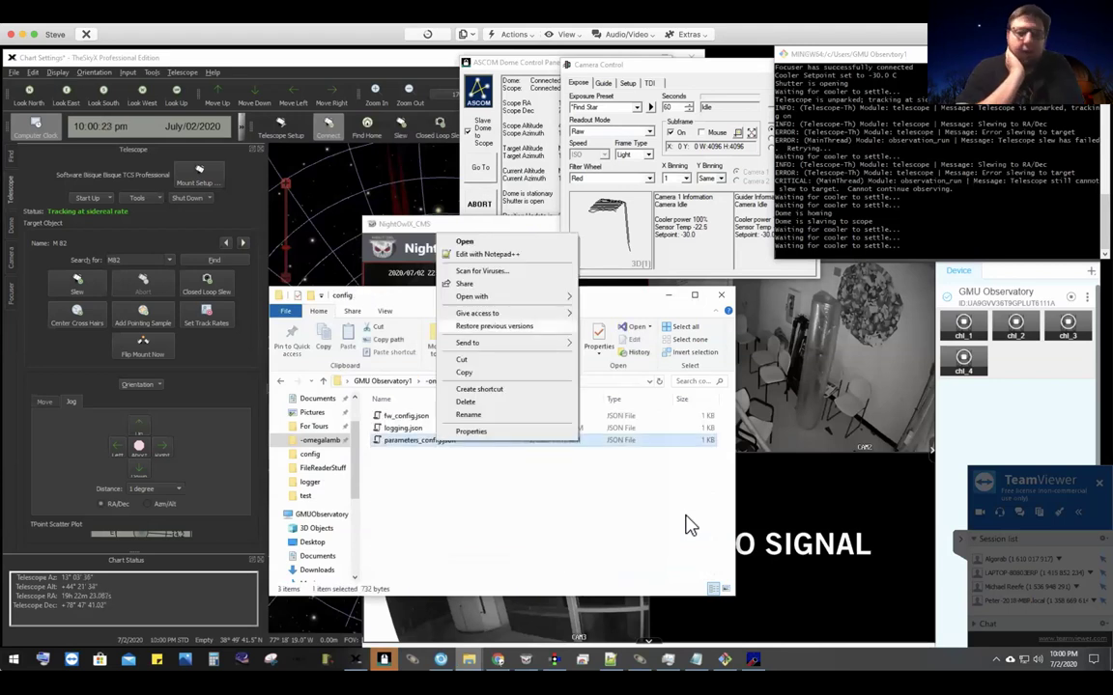
key("Right")
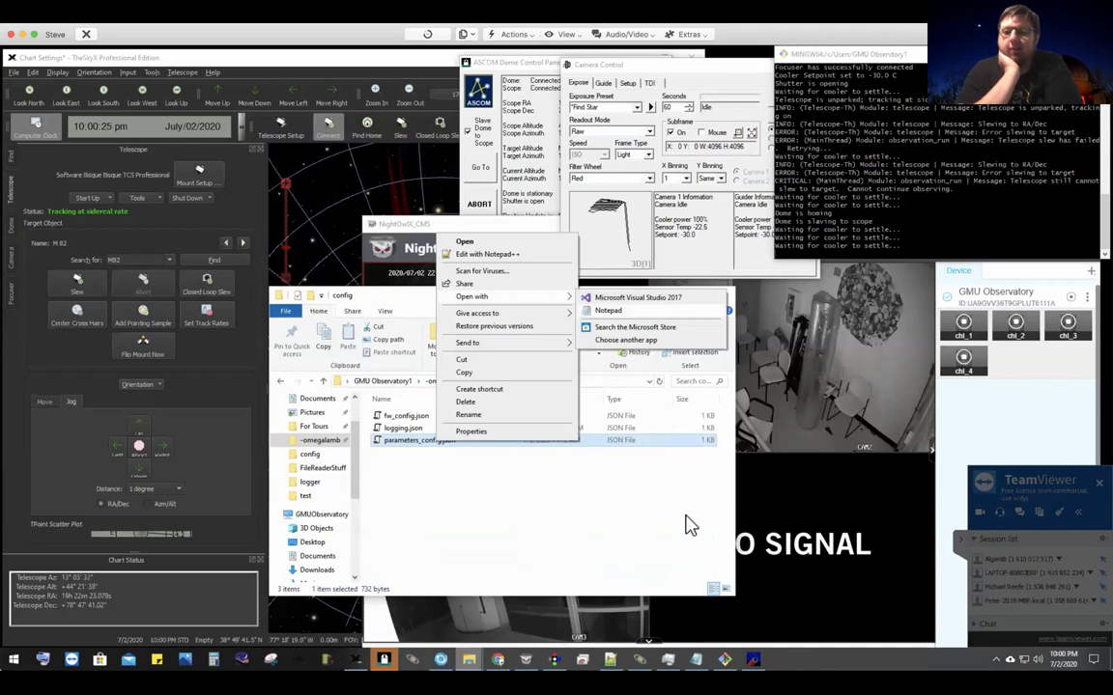
key("Down")
key("Return")
Step: Move the parameters_config.json Notepad window below the terminal and minimize the config folder window
key("Down")
key("Down")
key("Down")
key("Down")
key("Down")
key("Down")
key("Down")
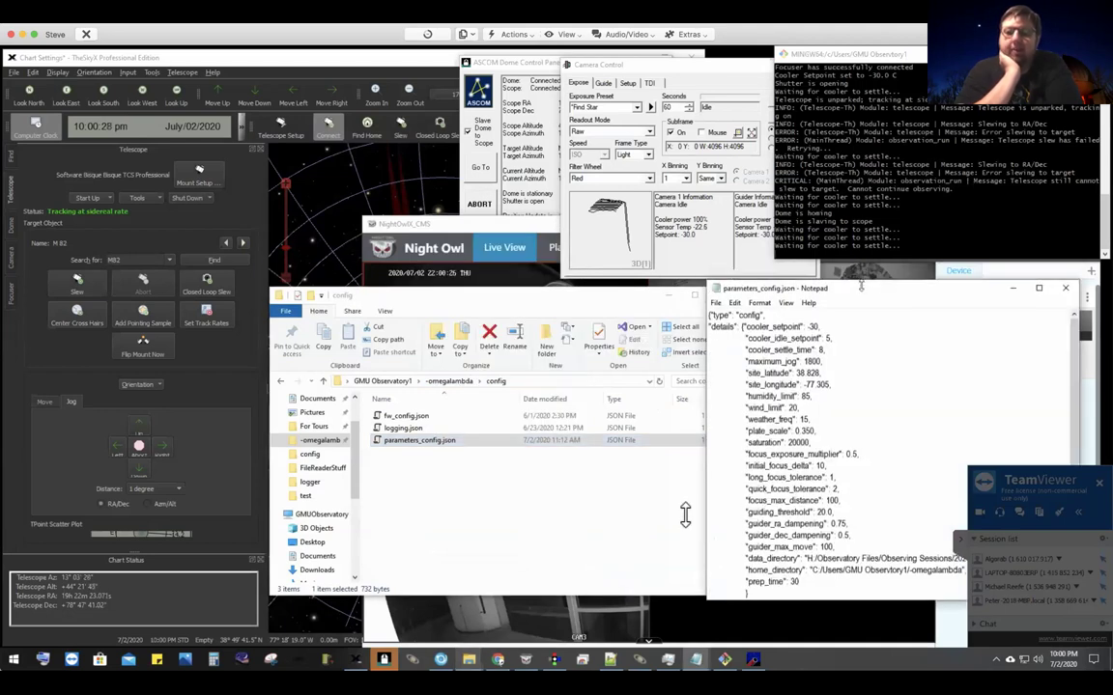
key("Return")
key("alt+space")
key("s")
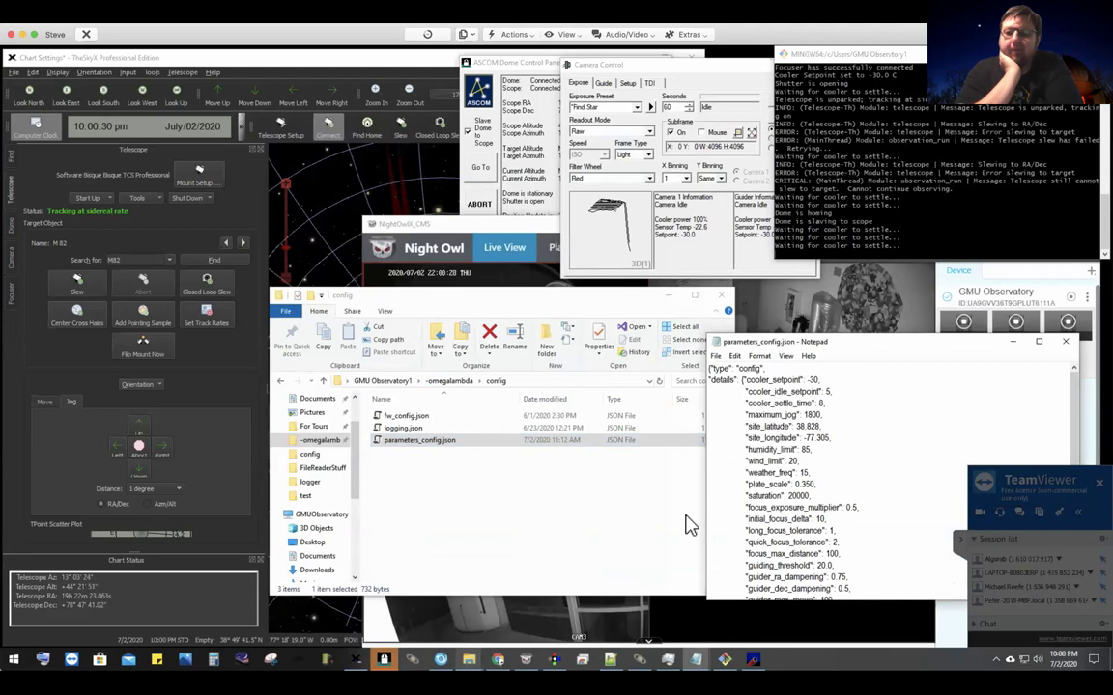
key("Left")
key("Right")
key("Right")
key("Right")
key("Right")
key("alt+space")
key("m")
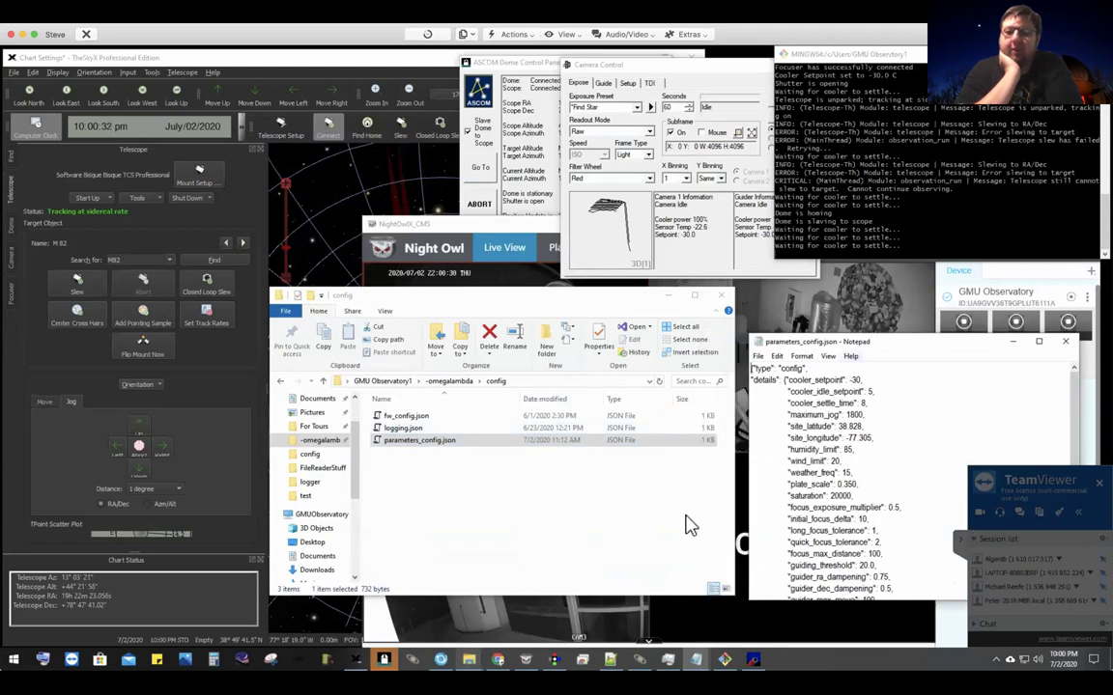
key("Left")
key("Left")
key("Down")
key("Down")
key("Down")
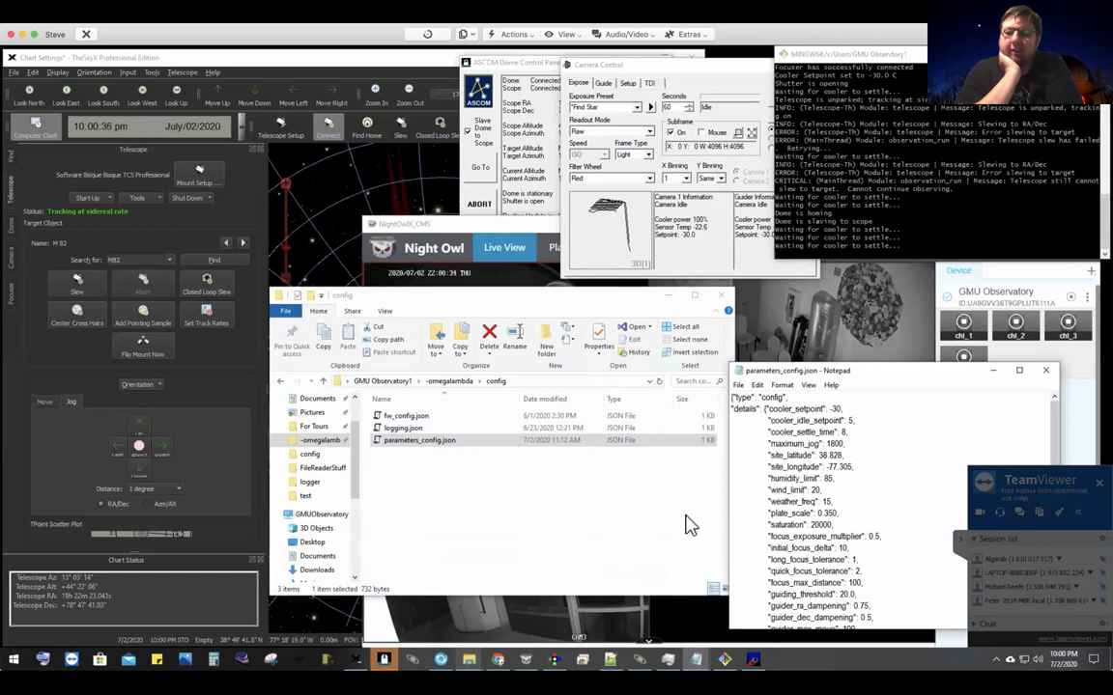
key("alt+F4")
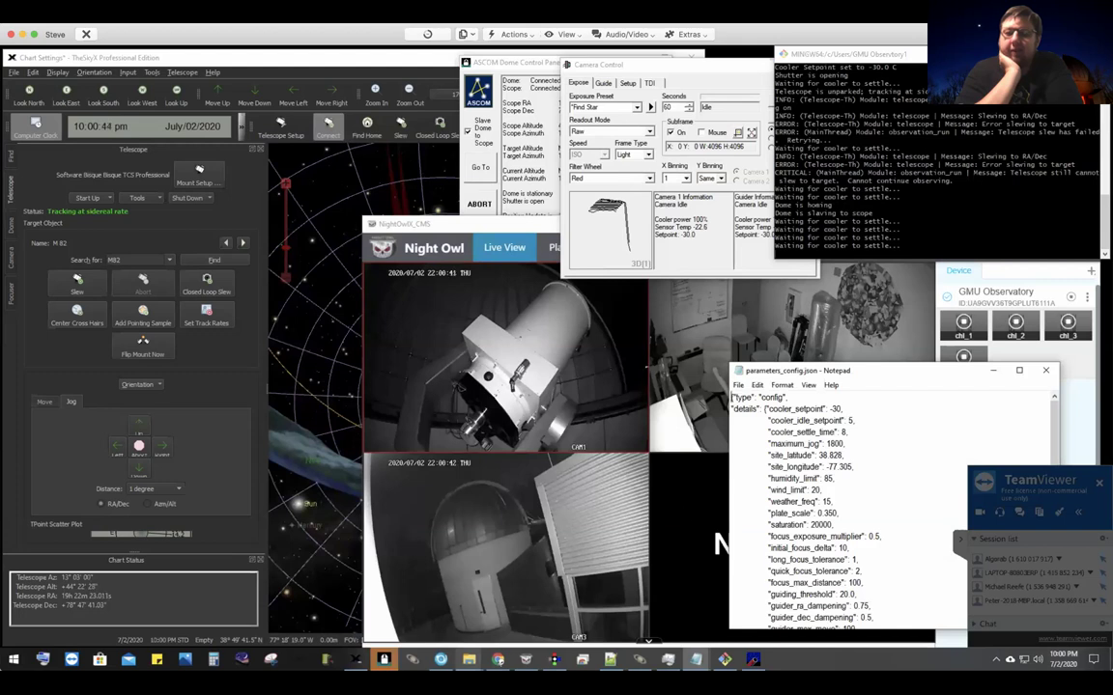
Step: Review the telescope and cooler messages in the terminal log and abort the running omegalambda program
scroll(937, 159, "up", 3)
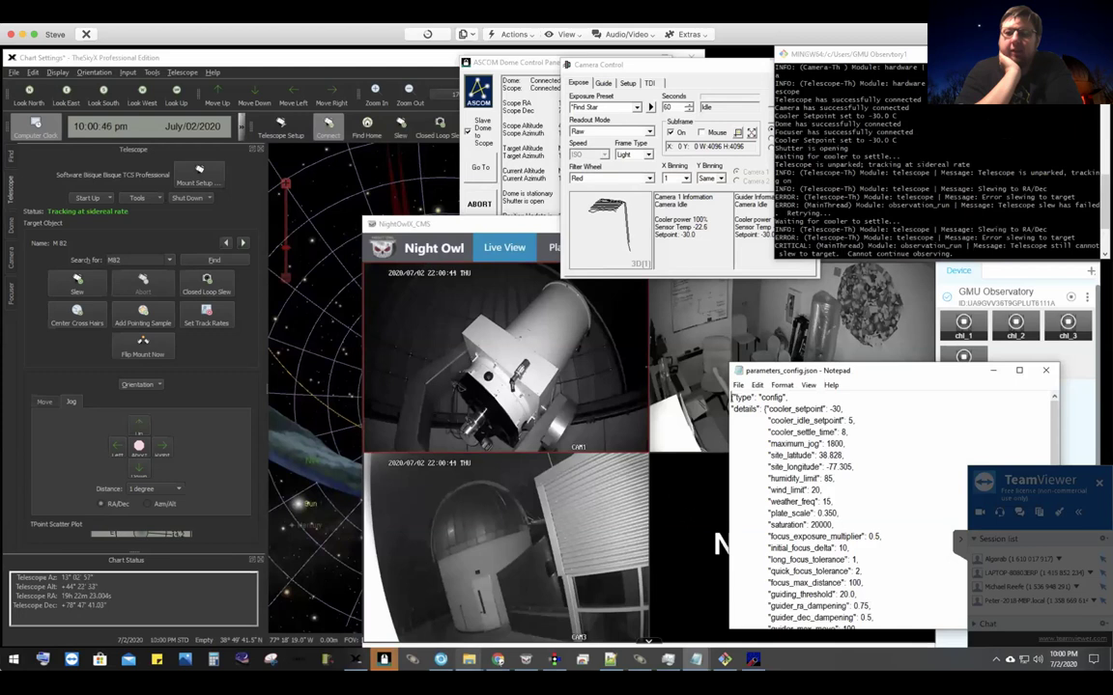
scroll(937, 159, "down", 3)
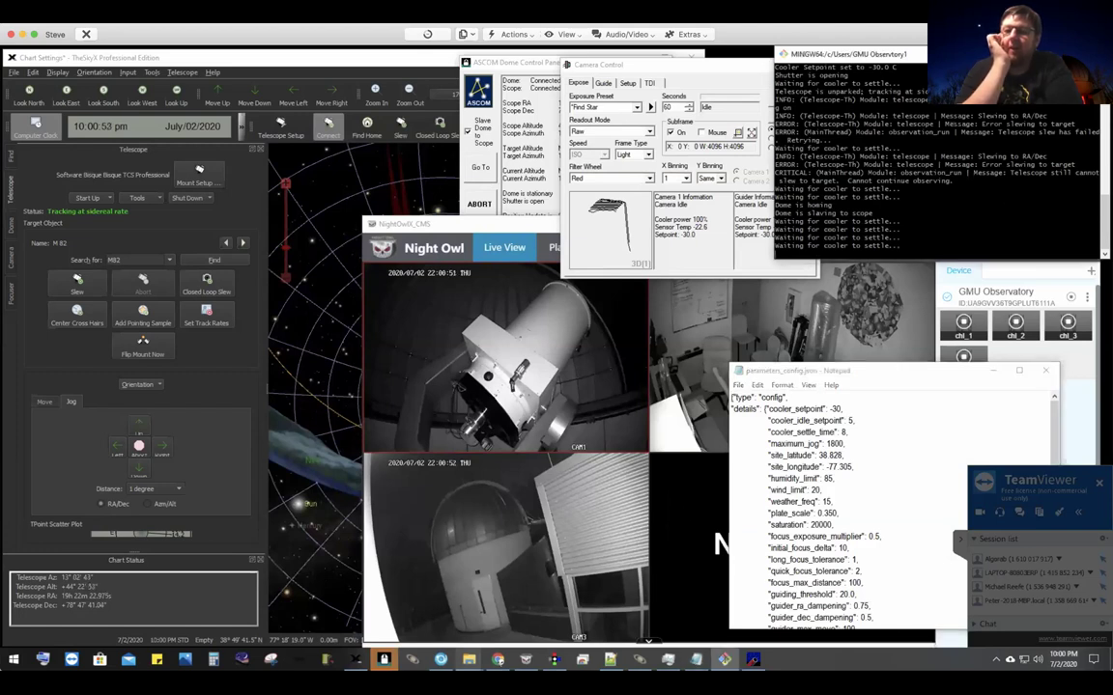
key("ctrl+c")
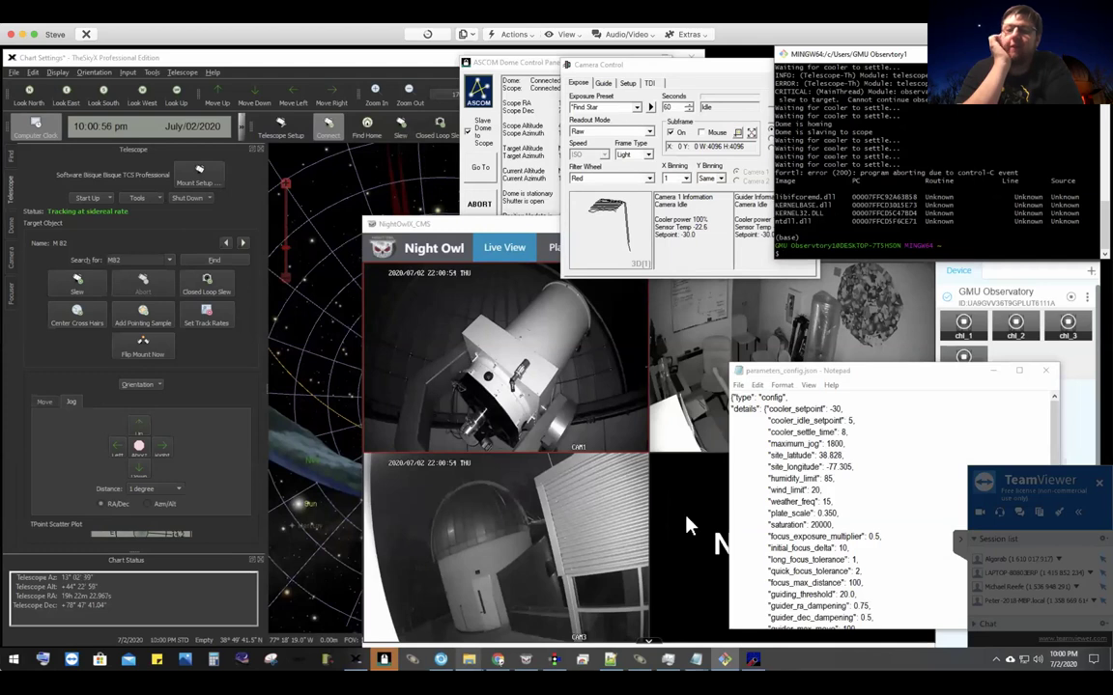
Step: Set cooler_setpoint to -22 in parameters_config.json and save the file
key("alt+Tab")
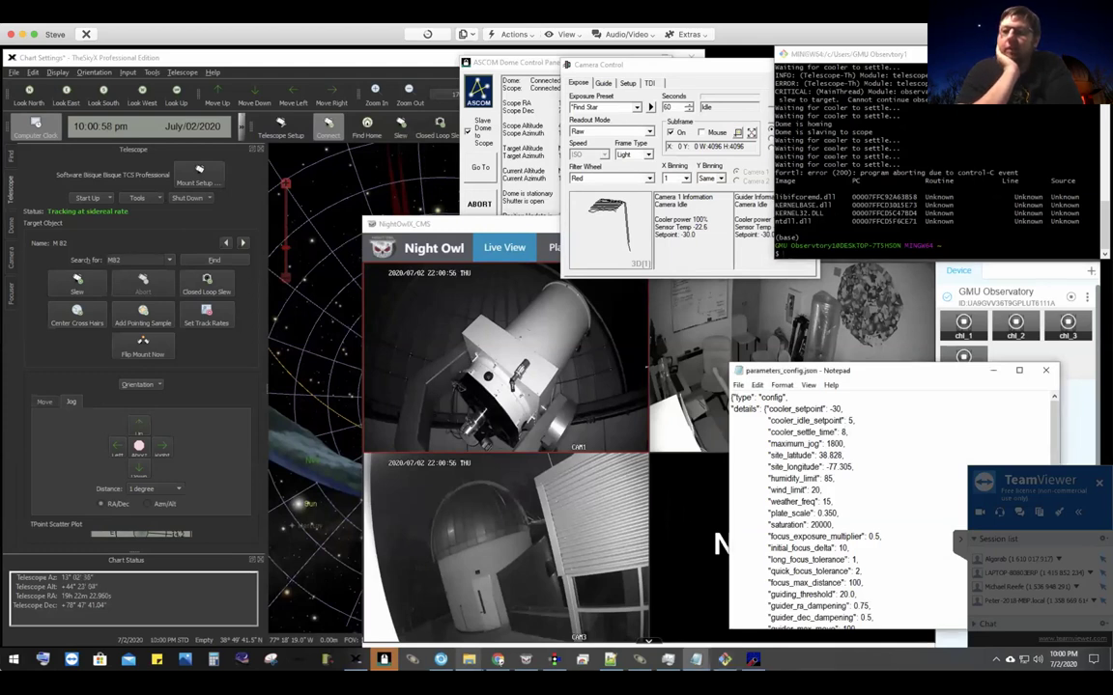
key("BackSpace")
type("8")
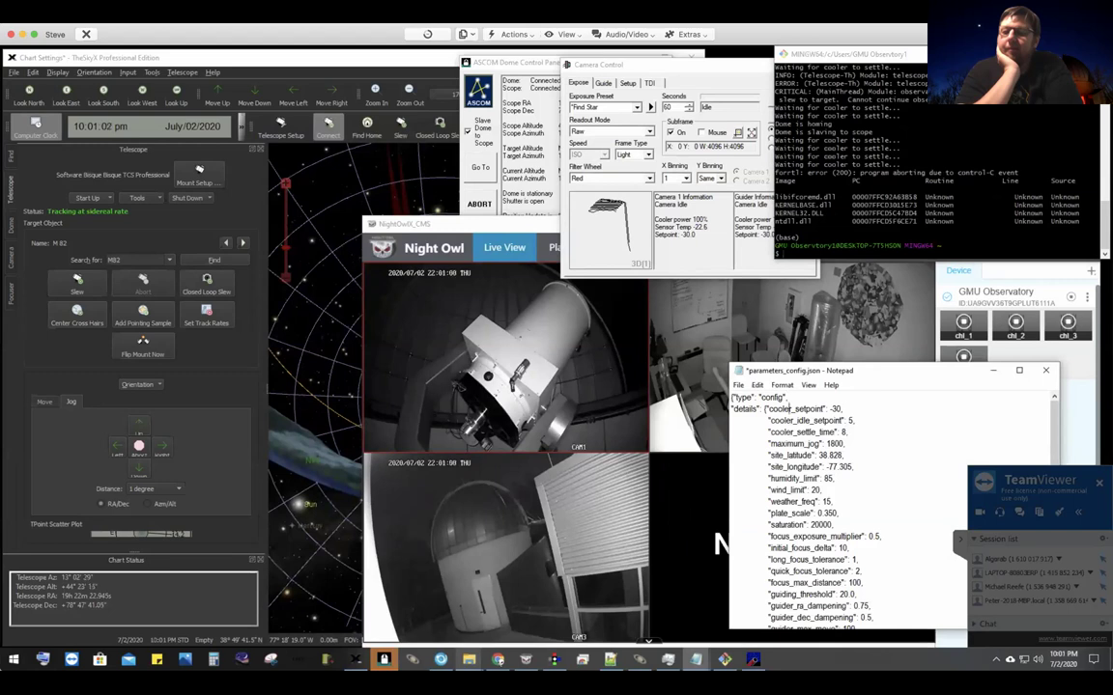
key("BackSpace")
key("BackSpace")
type("22")
key("ctrl+s")
Step: Rerun the previous omegalambda command for TOI1829-01.json in the terminal and close the parameters_config.json file
key("alt+Tab")
key("Up")
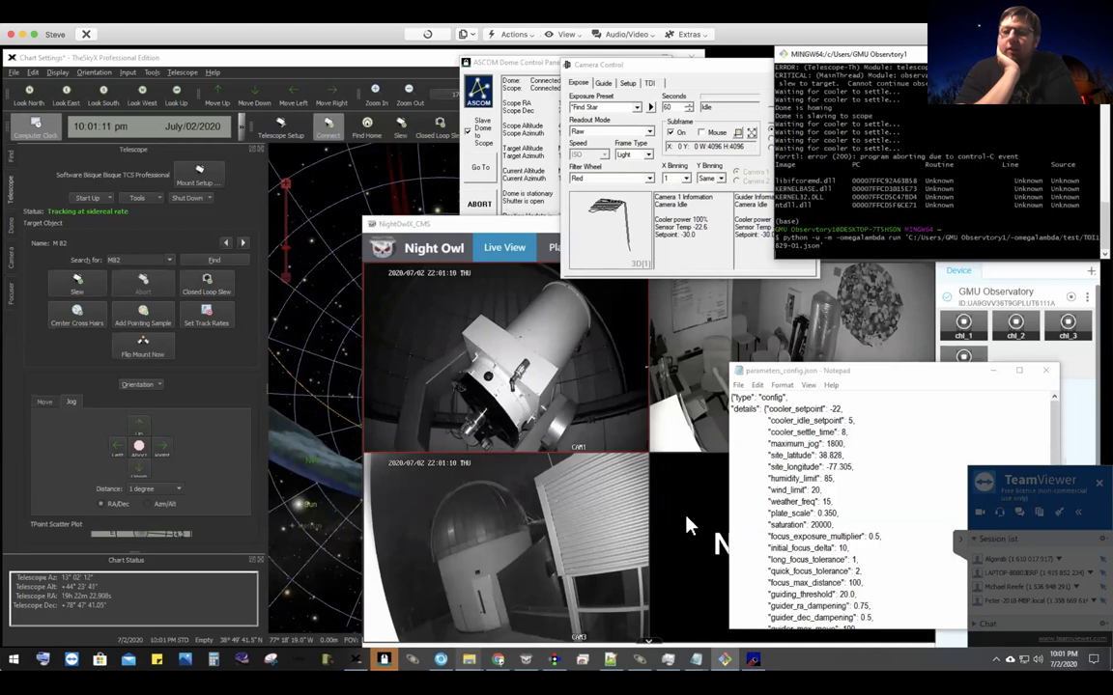
key("alt+F4")
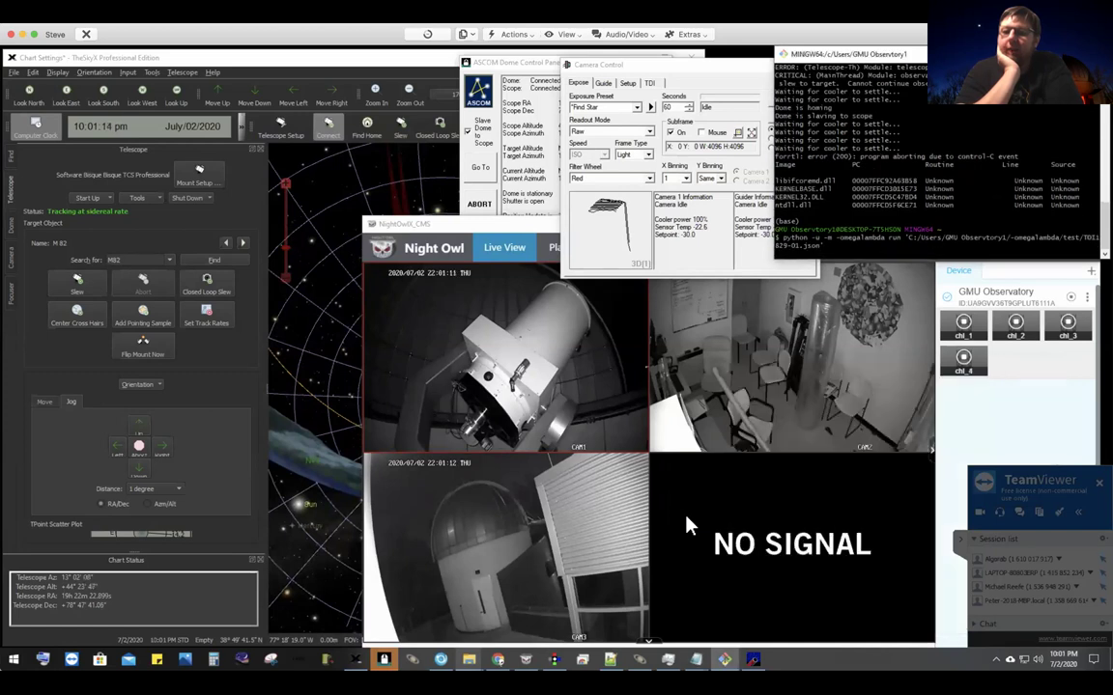
key("Return")
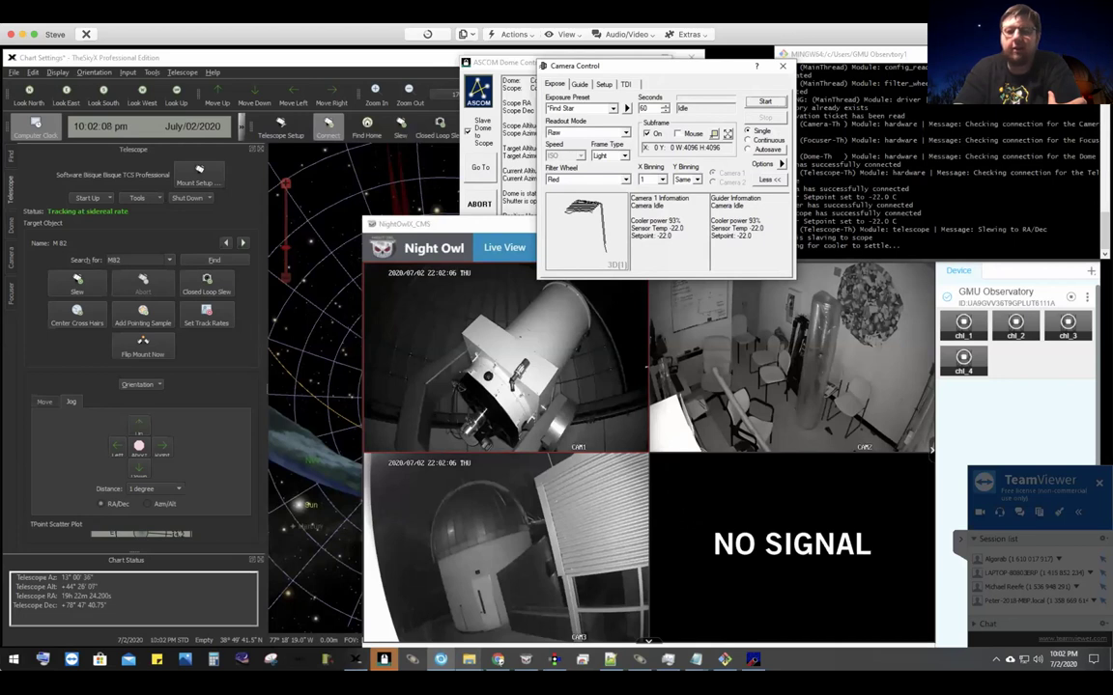
Step: Bring the MaxIm DL and RoboFocus windows into view and open focuser_calibration_images in the 20200702 folder to check the new images
key("alt+Tab")
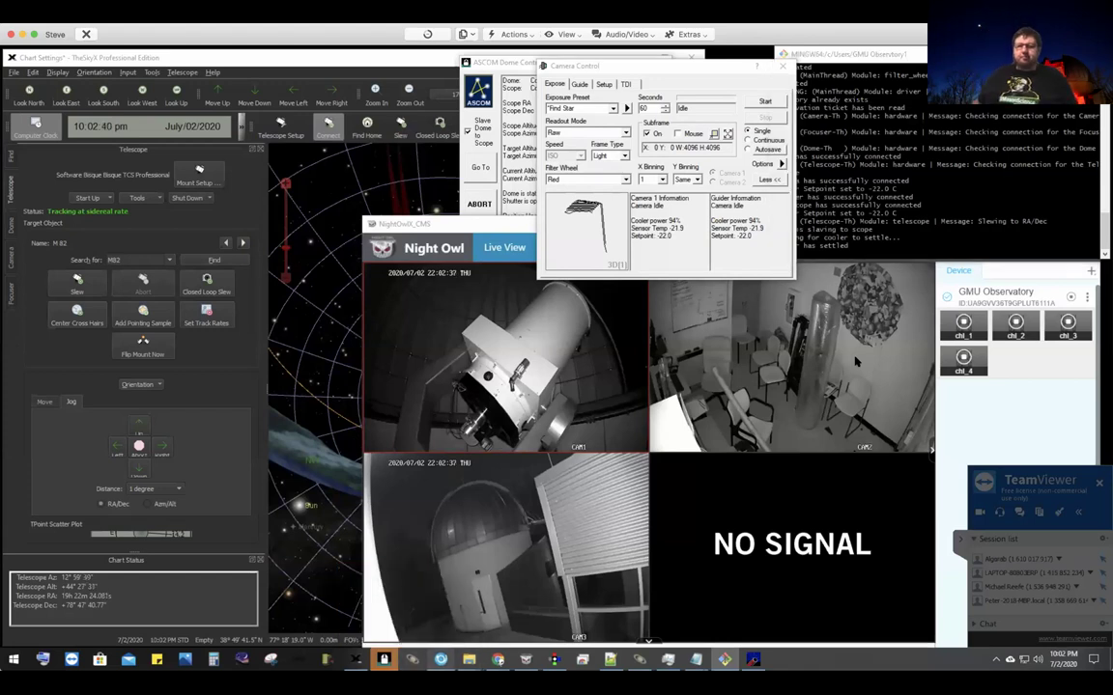
key("alt+Tab")
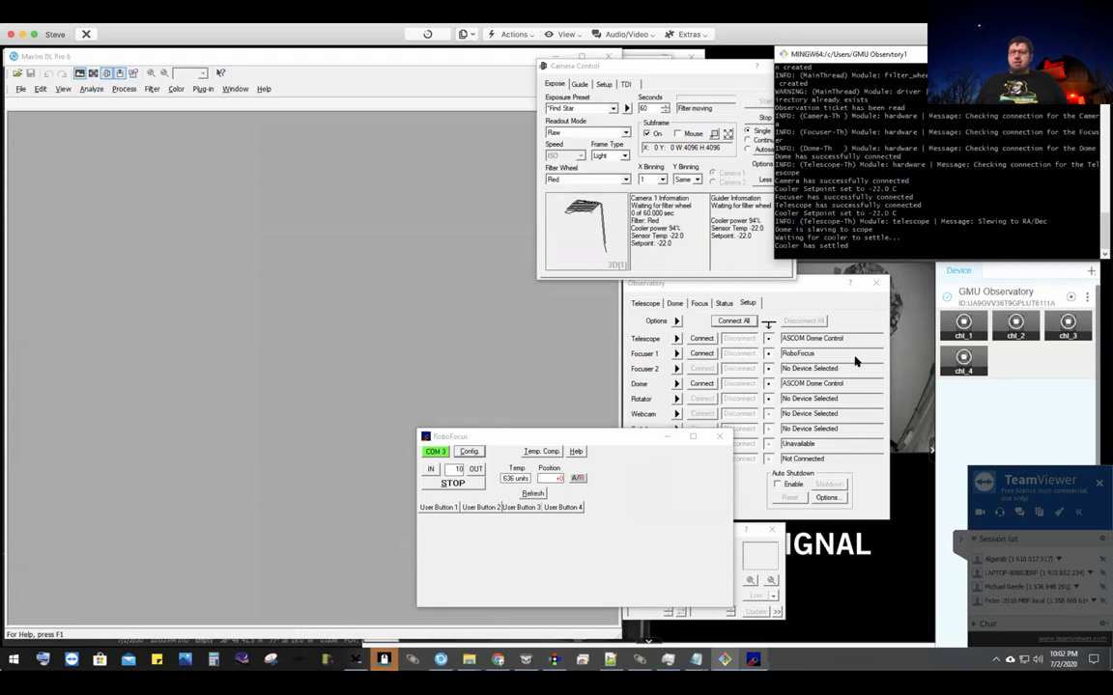
mouse_move(468, 660)
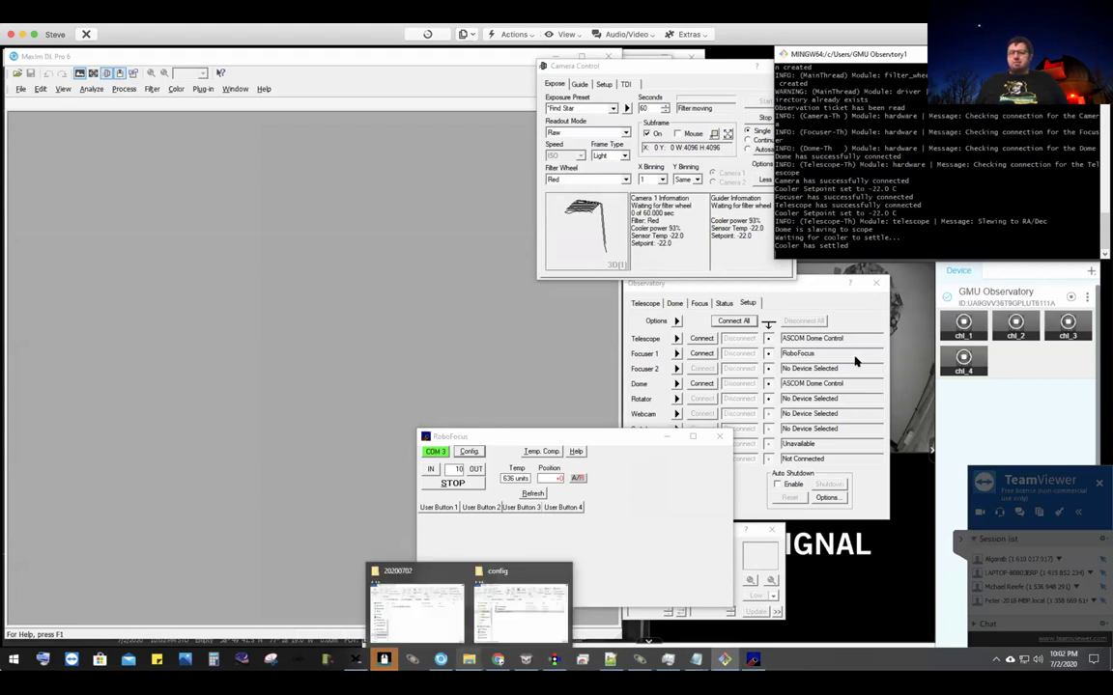
left_click(415, 604)
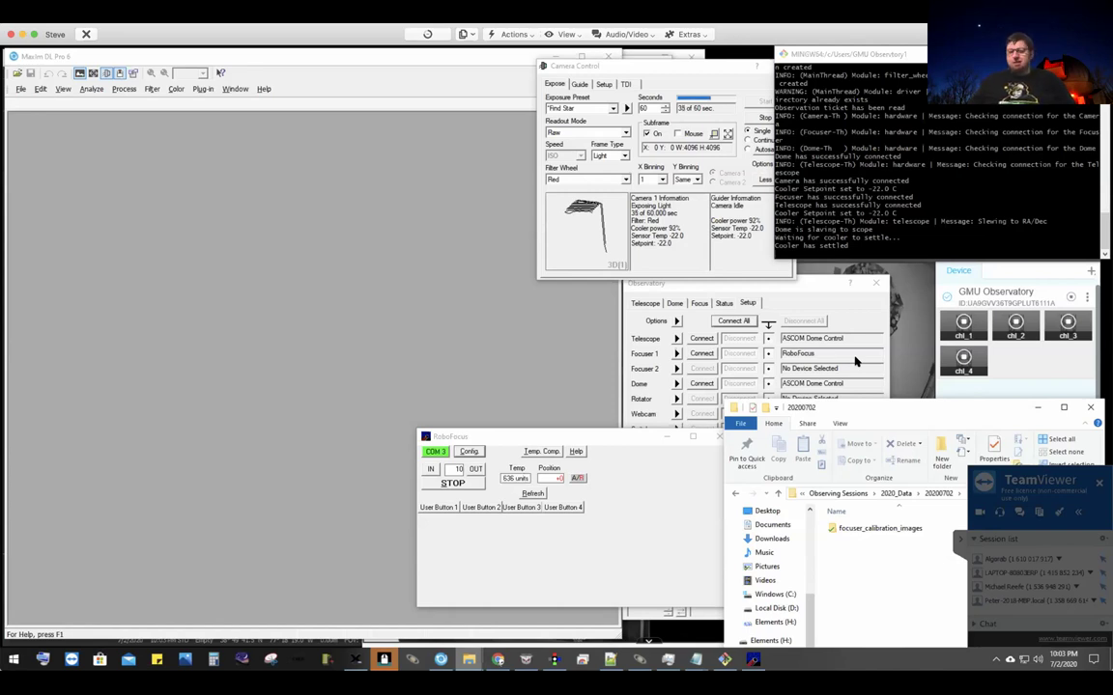
key("alt")
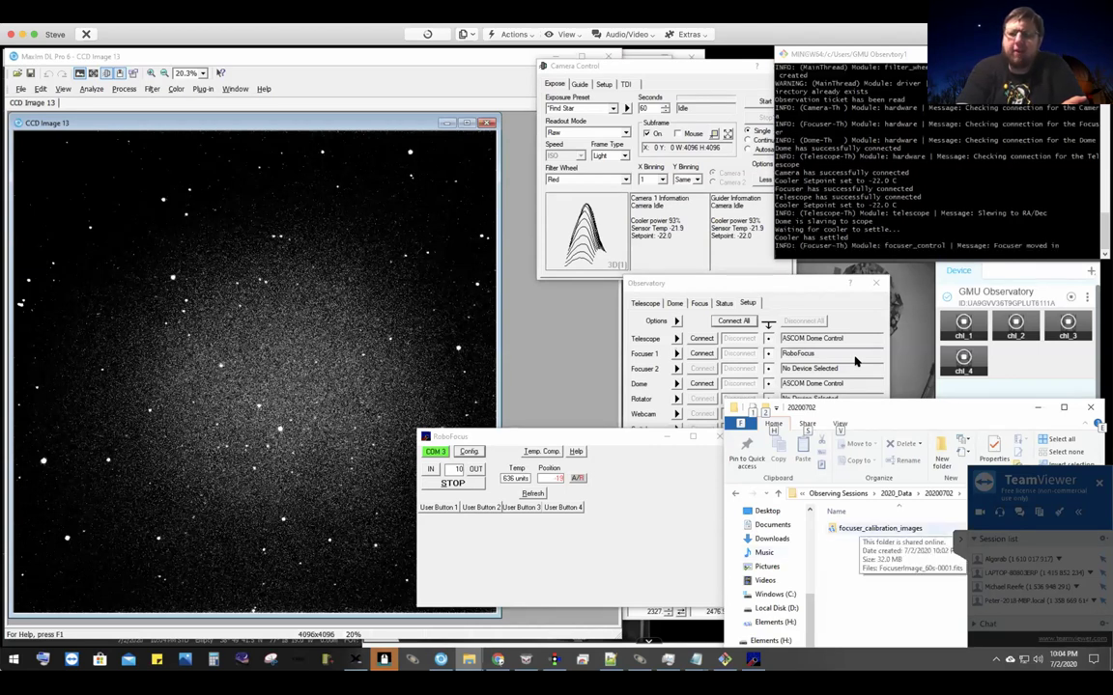
double_click(859, 528)
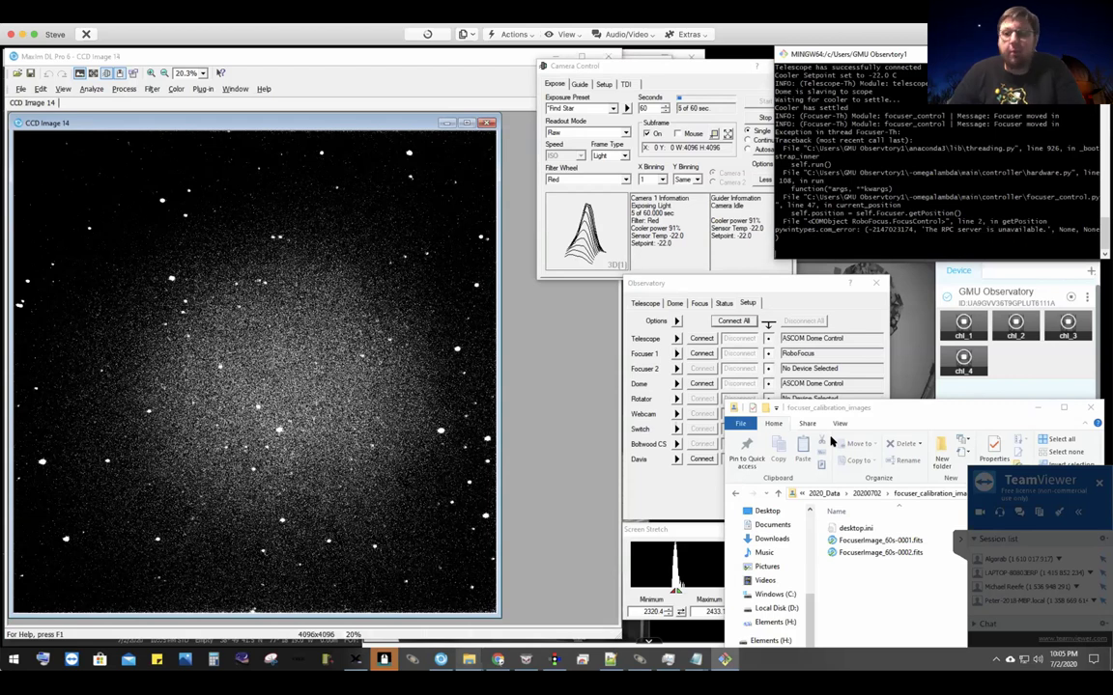
Step: Abort the restarted omegalambda run in the terminal
key("ctrl+c")
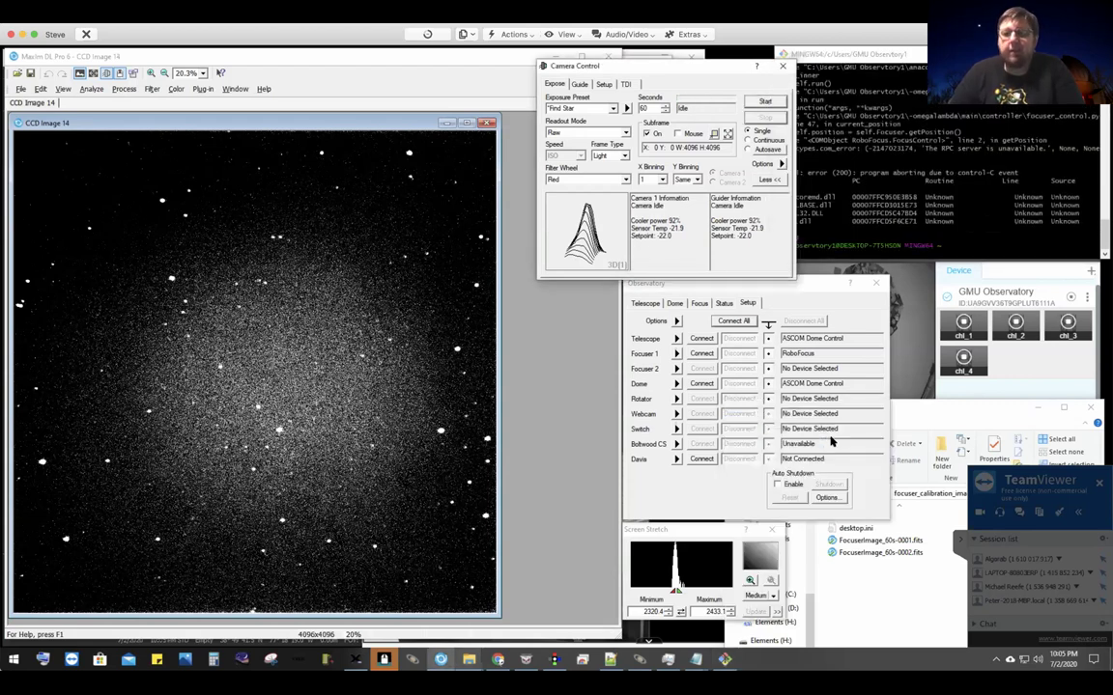
Step: Launch Spyder to bring up the omegalambda code with observation_run.py open
mouse_move(696, 660)
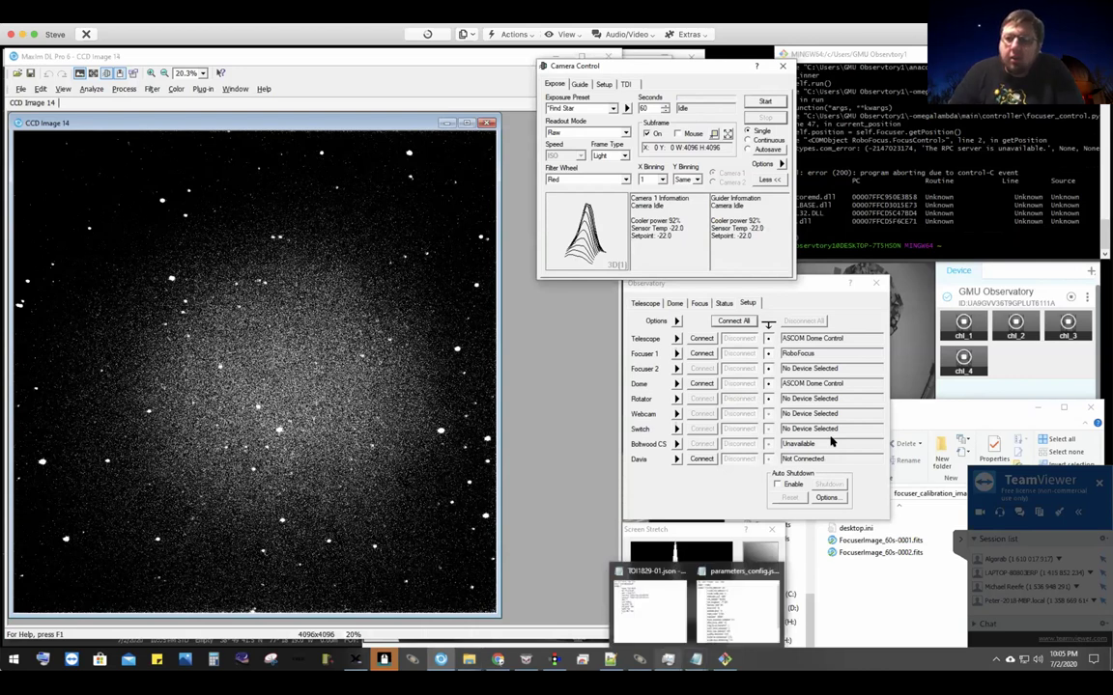
mouse_move(553, 659)
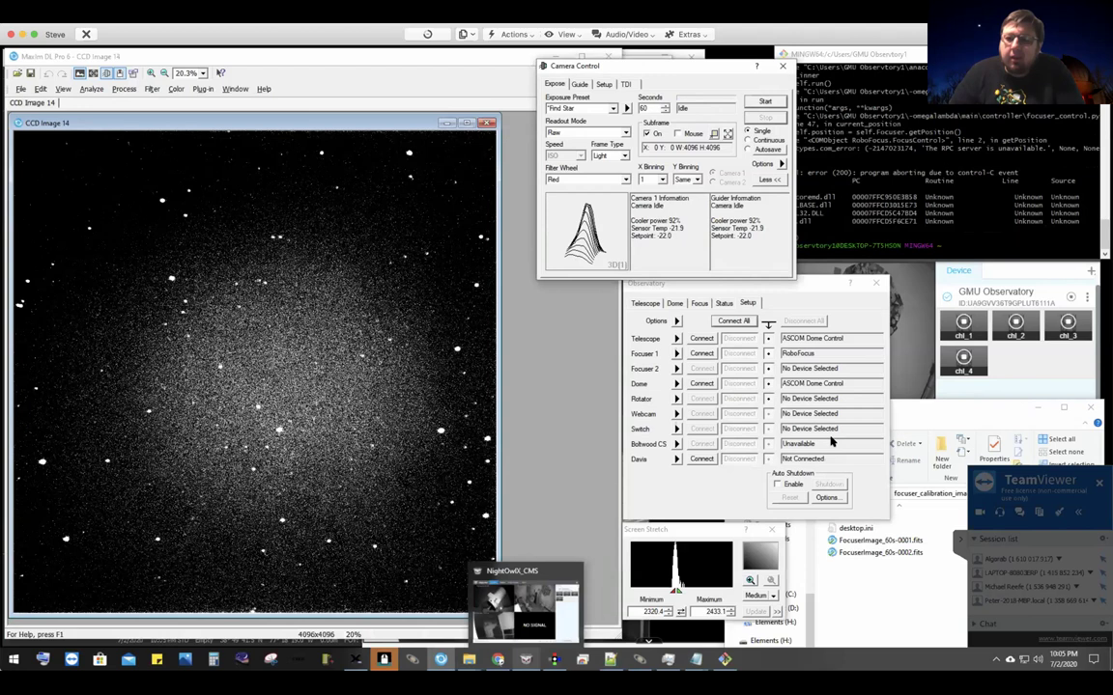
key("super")
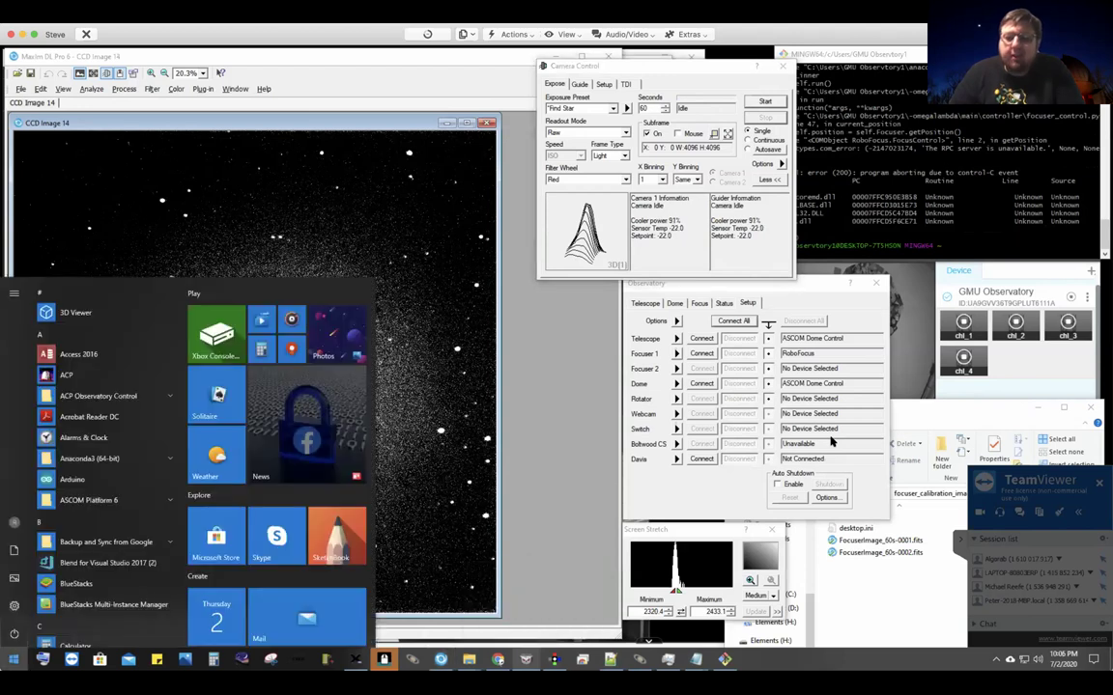
type("spyder")
key("Return")
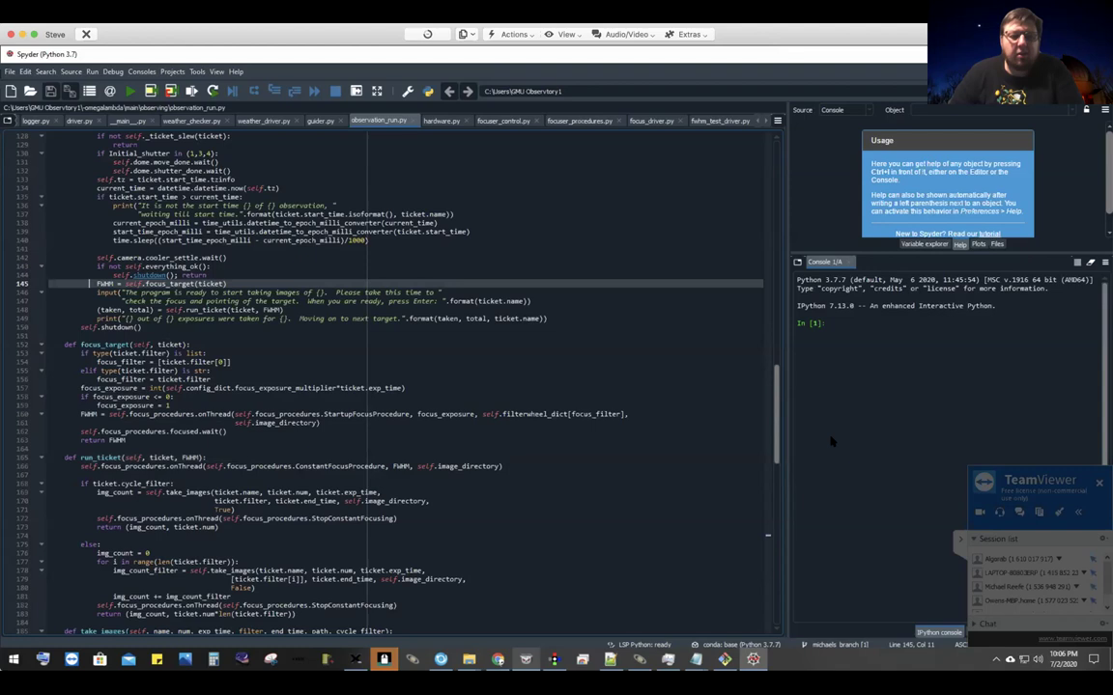
Step: In observe, comment out the self.focus_target(ticket) line and pass 0 instead of FWHM in the self.run_ticket call
key("ctrl+1")
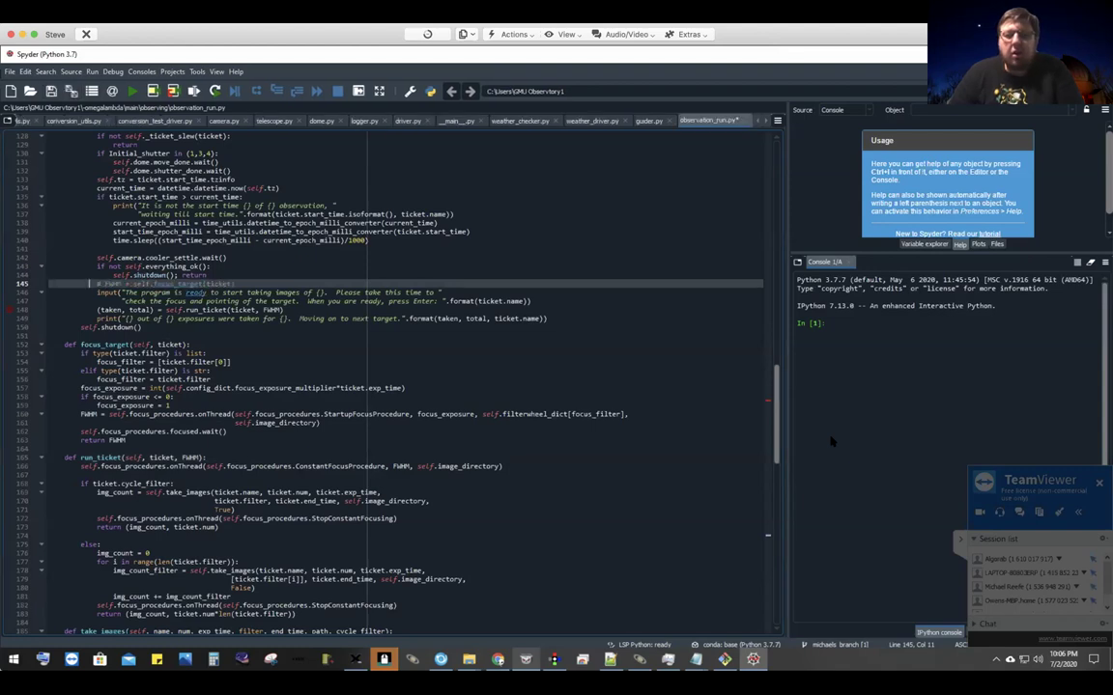
key("Down")
key("Down")
key("Down")
key("End")
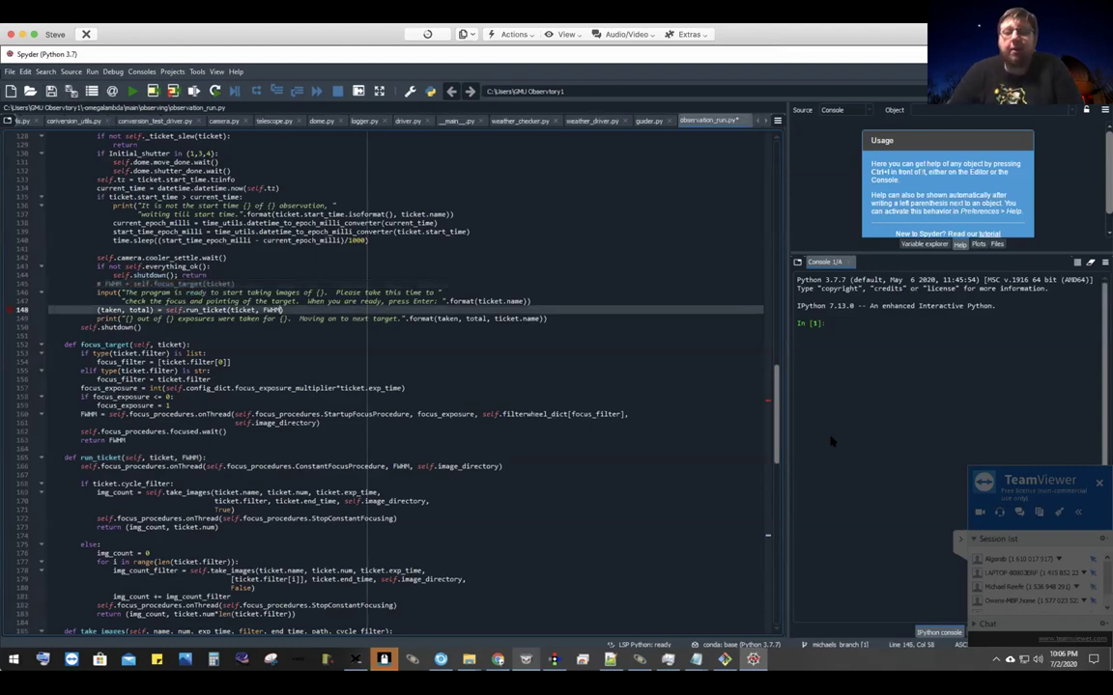
type("0")
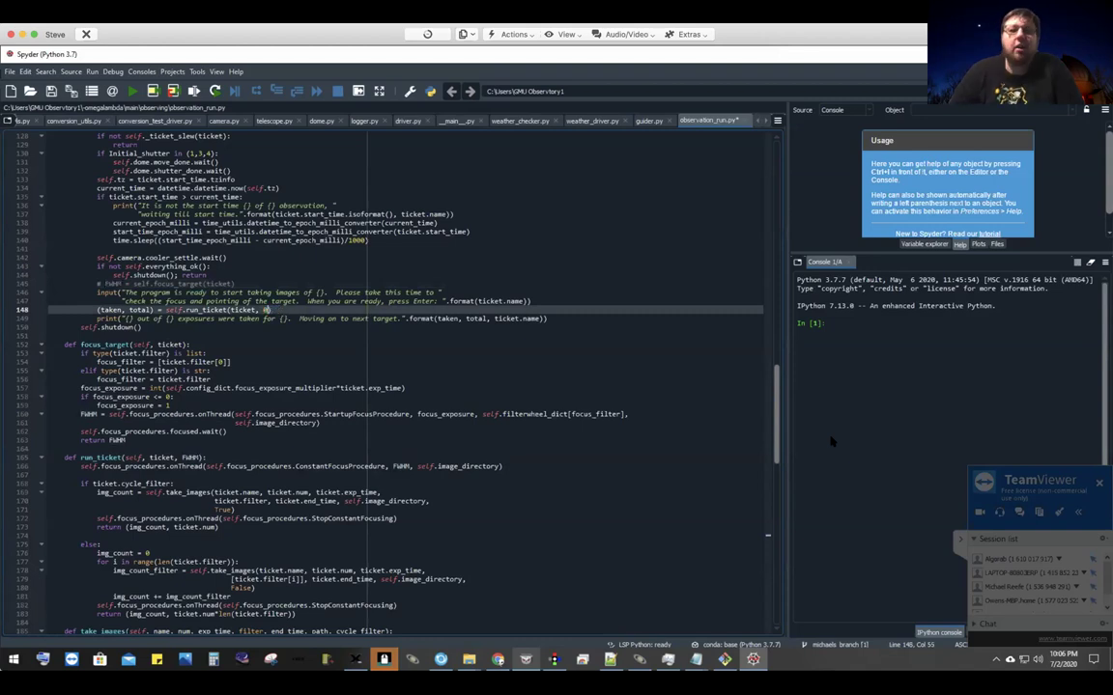
Step: Comment out the ConstantFocusProcedure call at the start of run_ticket
key("Down")
key("Down")
key("Down")
key("Down")
key("Down")
key("Down")
key("Down")
key("Down")
key("Down")
key("Down")
key("Down")
key("Down")
key("Down")
key("Down")
key("Down")
key("Down")
key("Down")
key("Down")
key("Home")
key("ctrl+1")
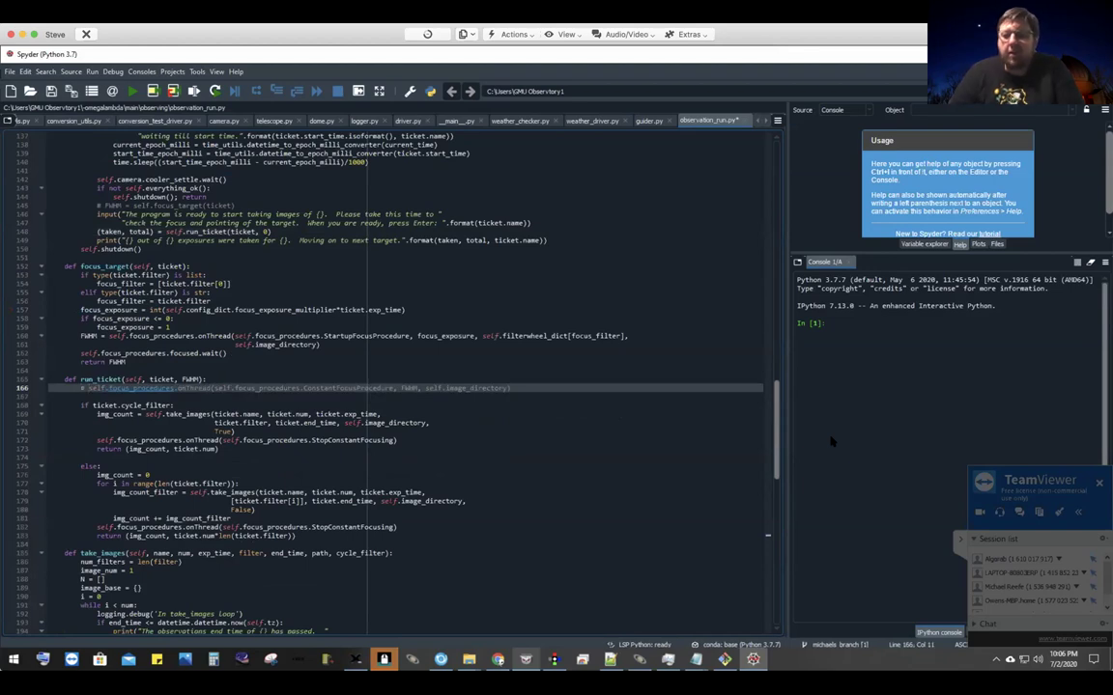
Step: Comment out both StopConstantFocusing calls in the if and else branches of run_ticket
key("Down")
key("Down")
key("Down")
key("Down")
key("Down")
key("Down")
key("Home")
key("ctrl+1")
key("Down")
key("Down")
key("Down")
key("Down")
key("Down")
key("Down")
key("Down")
key("Down")
key("Down")
key("Down")
key("ctrl+1")
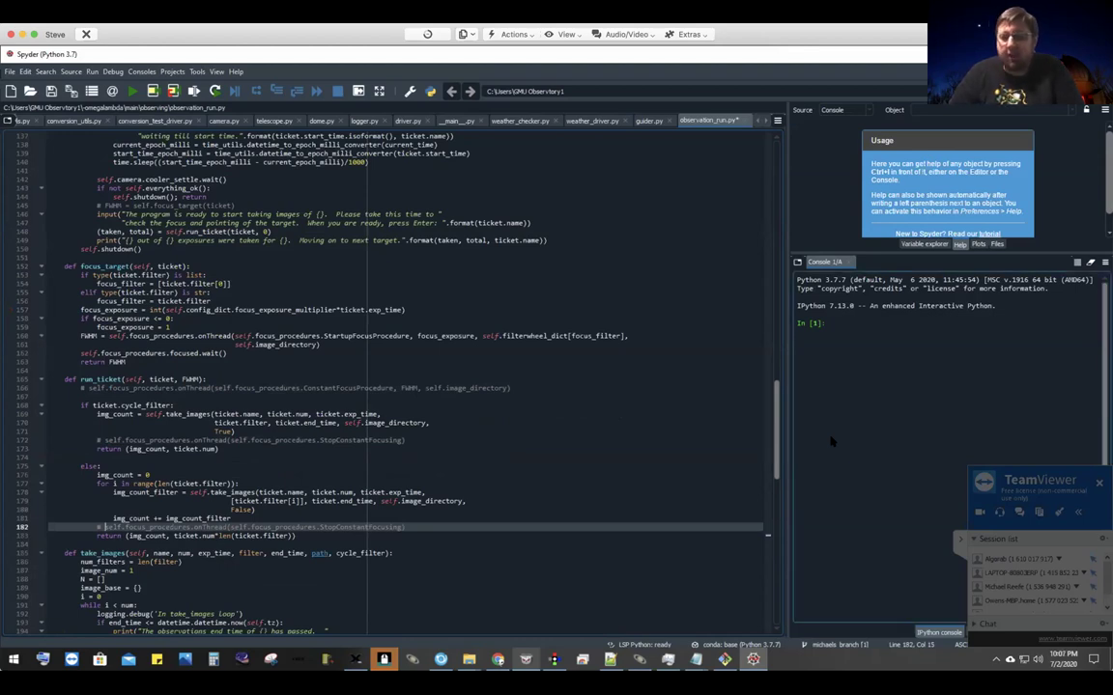
Step: Uncomment both StopConstantFocusing calls and the ConstantFocusProcedure call in run_ticket
key("ctrl+1")
key("Up")
key("Up")
key("Up")
key("Up")
key("Up")
key("Up")
key("Up")
key("Up")
key("Up")
key("Up")
key("ctrl+1")
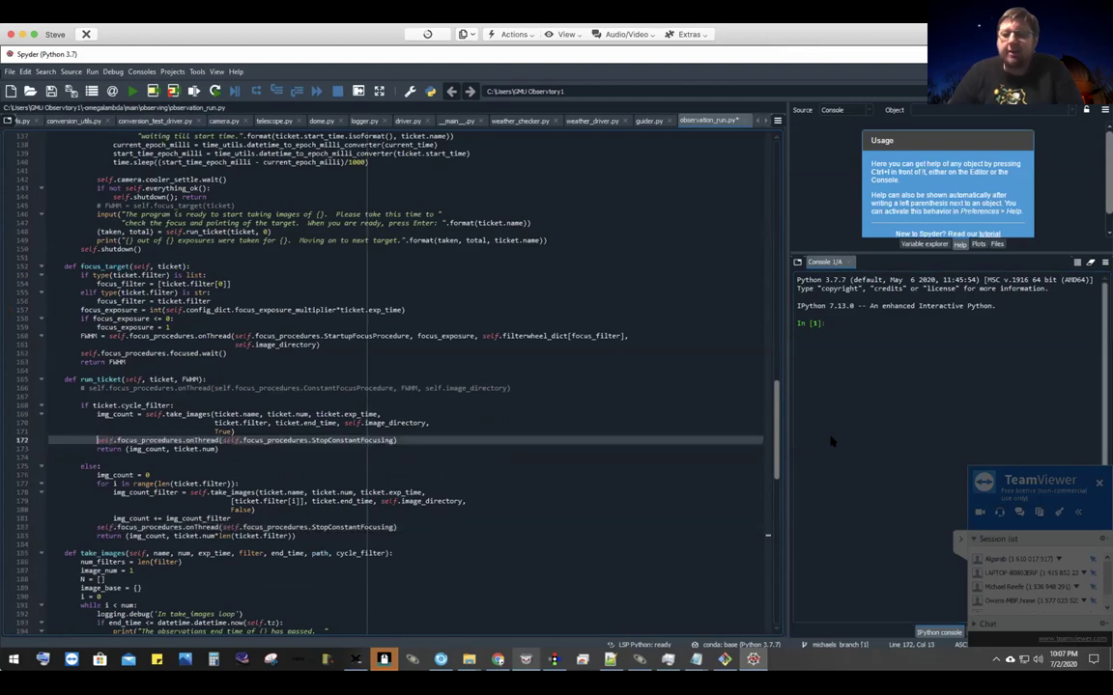
key("Up")
key("Up")
key("Up")
key("Up")
key("Up")
key("Up")
key("ctrl+1")
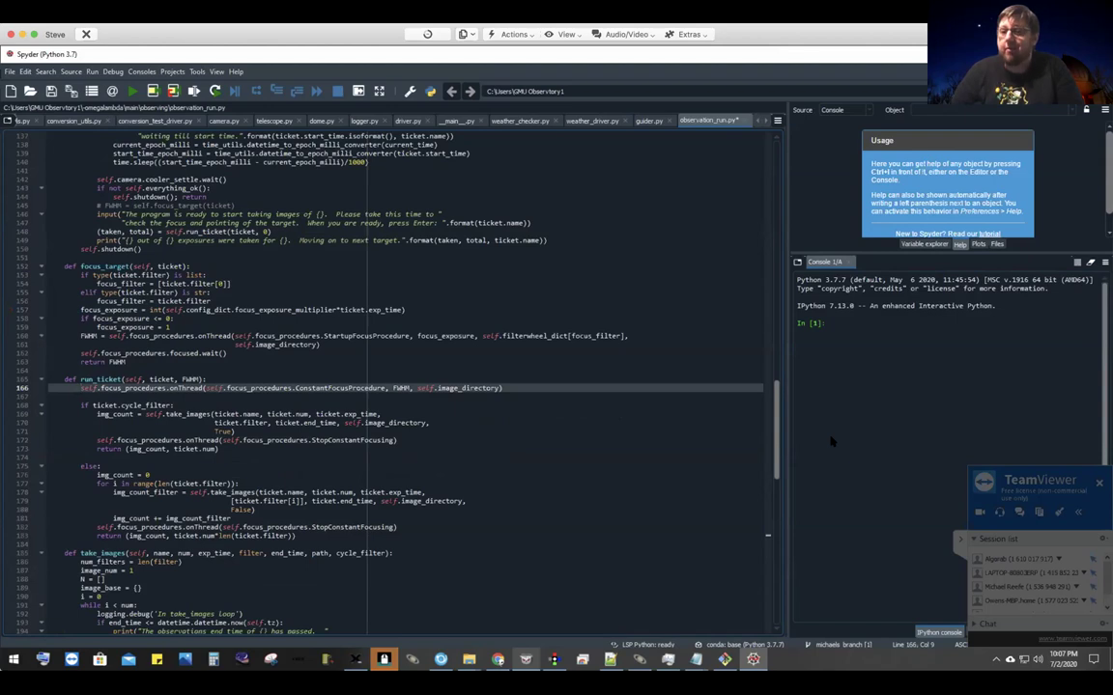
Step: Look up help on the FWHM argument of the ConstantFocusProcedure call and review the observe method
key("ctrl+Right")
key("ctrl+Right")
key("ctrl+Right")
key("ctrl+Right")
key("ctrl+Right")
key("ctrl+Right")
key("ctrl+Right")
key("ctrl+Right")
key("shift+ctrl+Right")
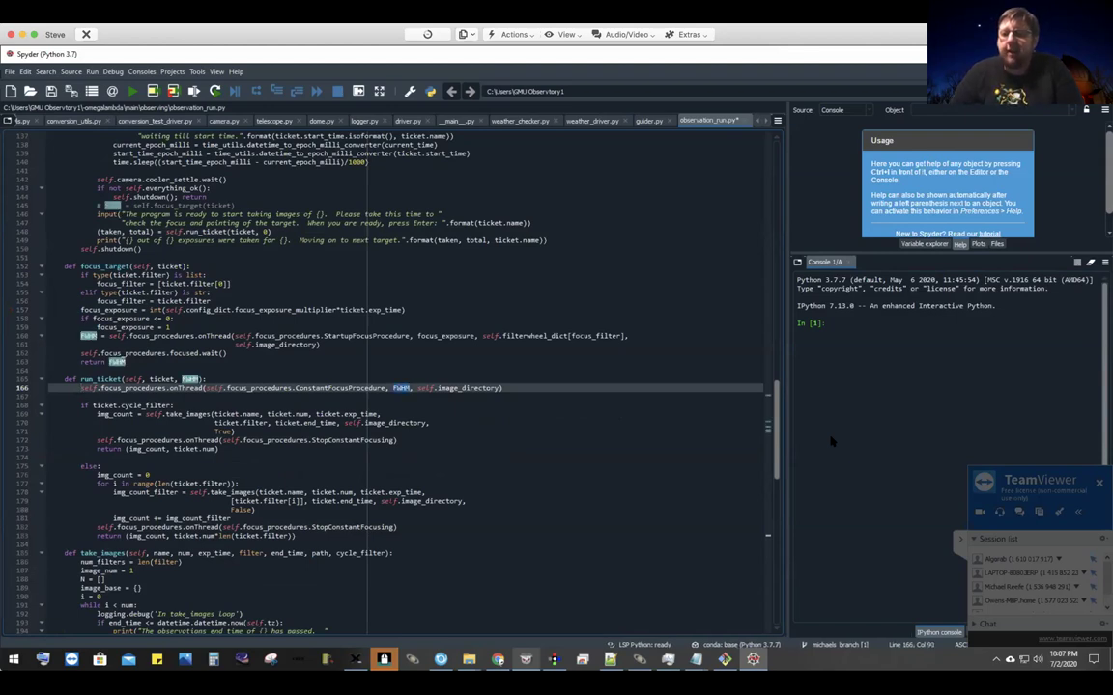
key("ctrl+i")
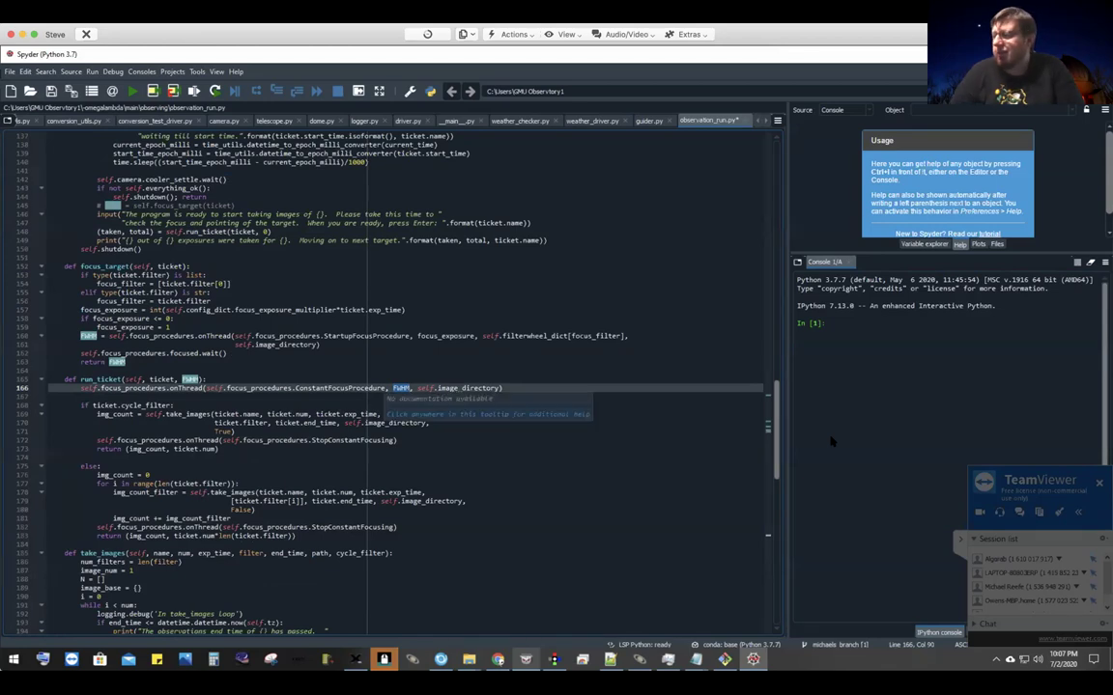
key("Left")
key("Left")
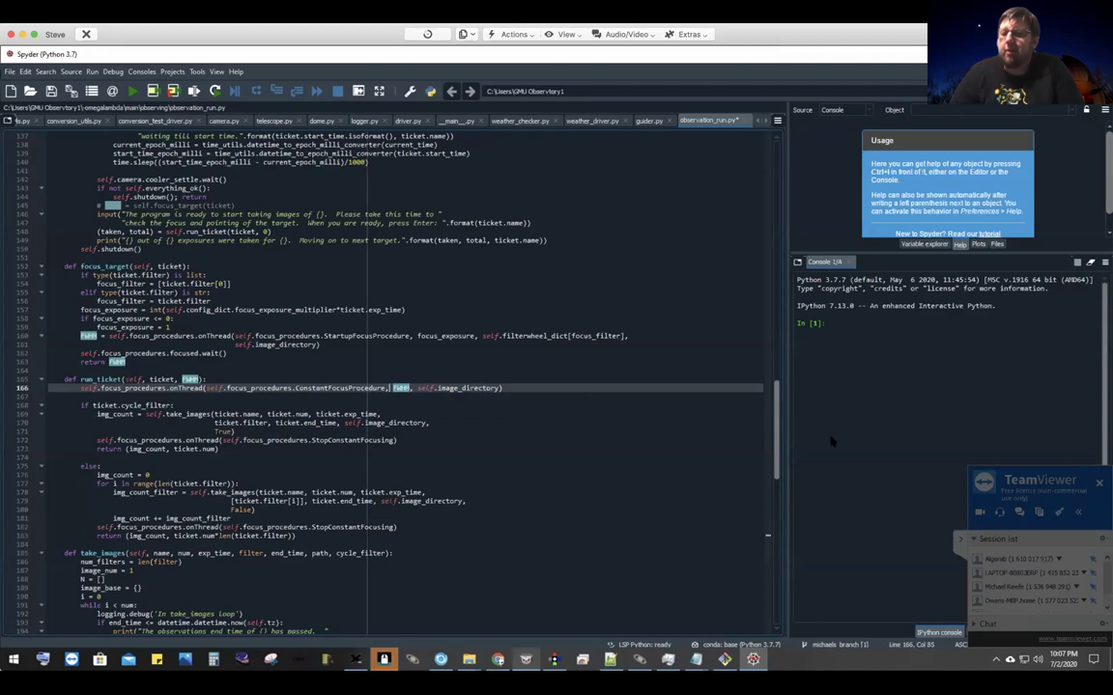
key("ctrl+i")
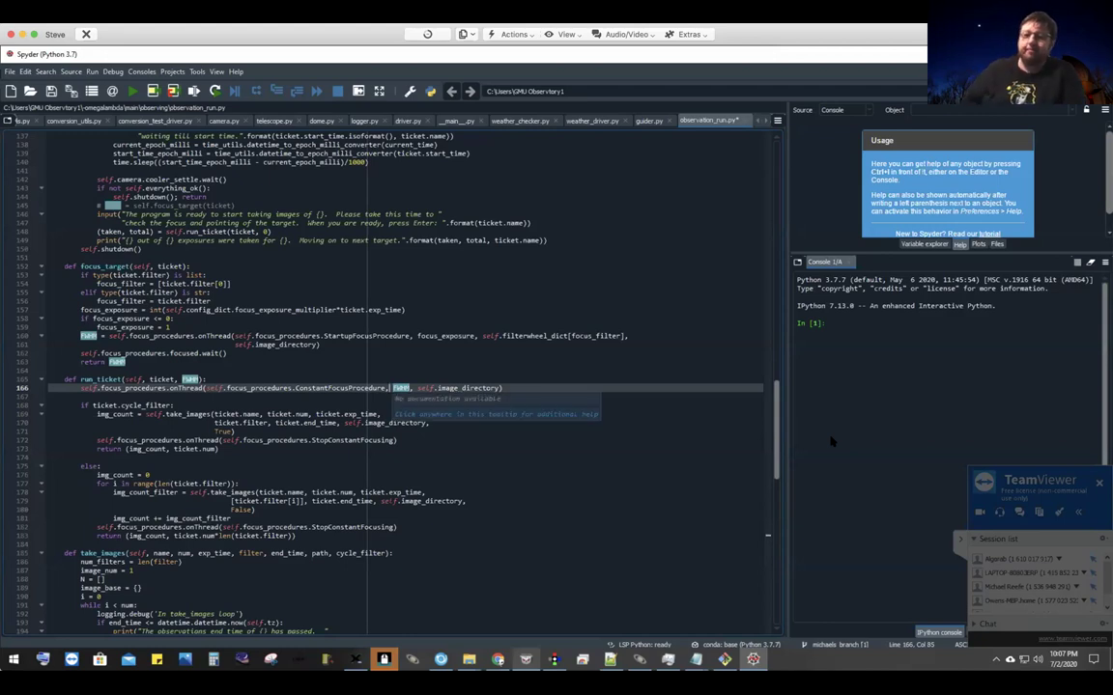
scroll(405, 338, "up", 8)
scroll(393, 59, "up", 3)
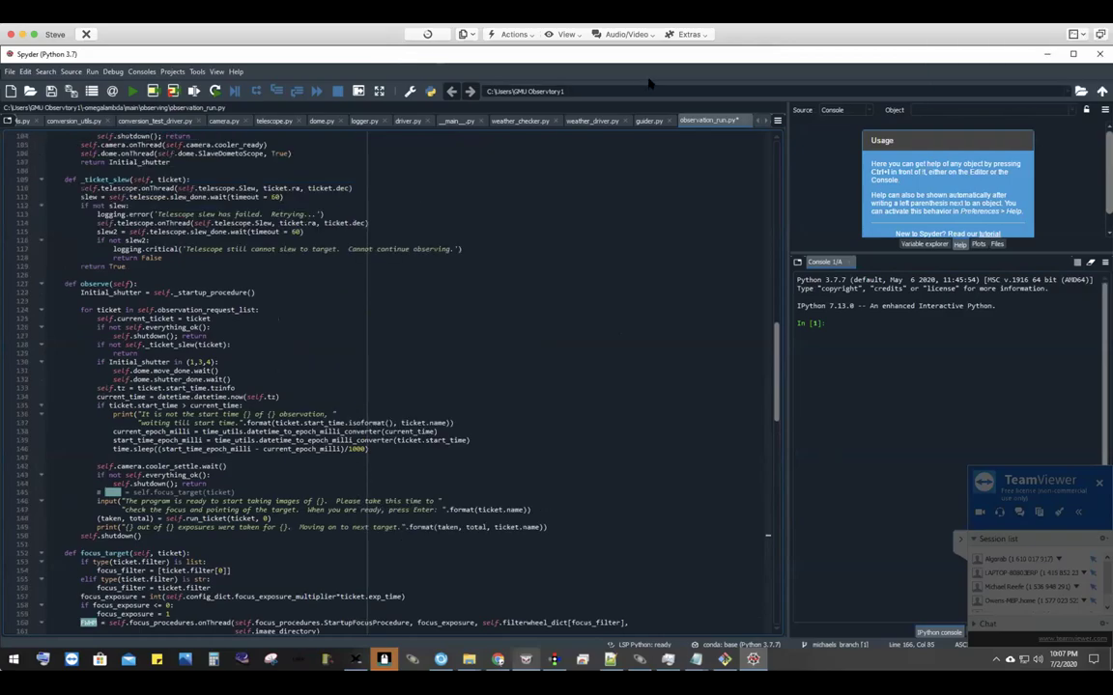